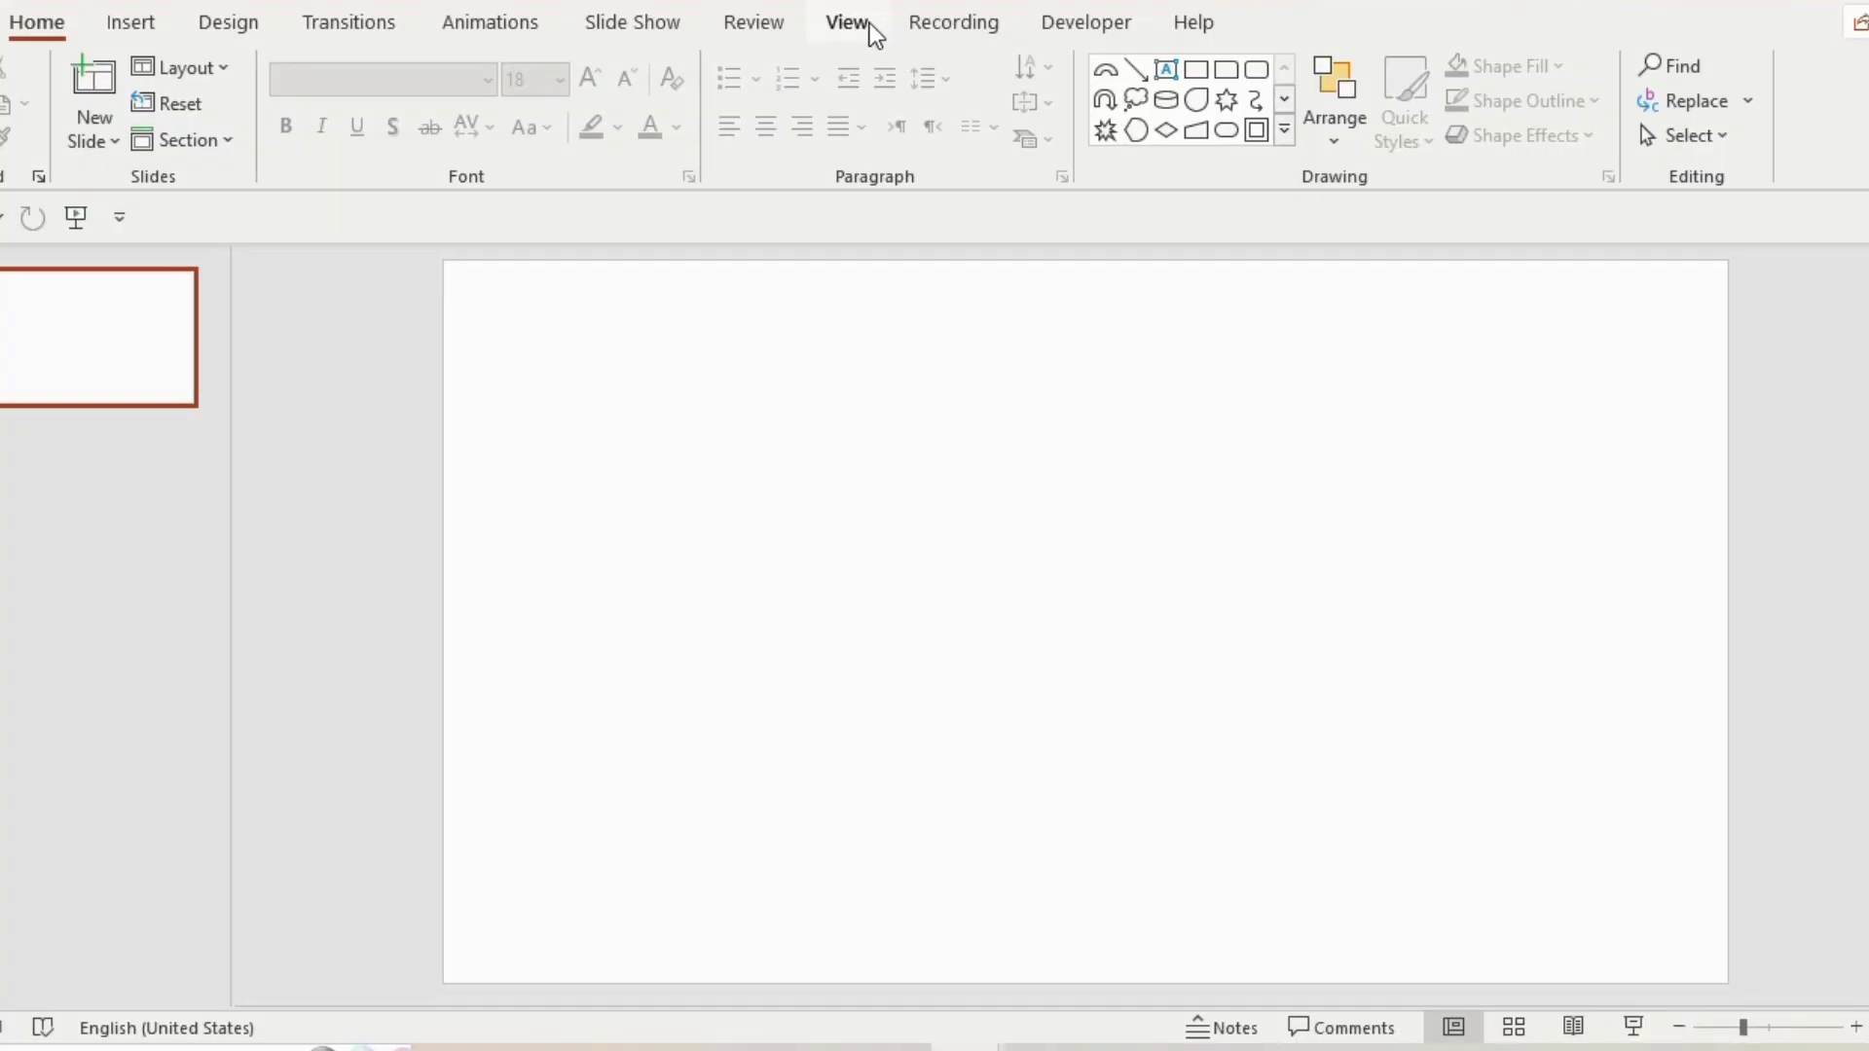
# Open the View tab's display options for the blank slide.
pyautogui.click(846, 22)
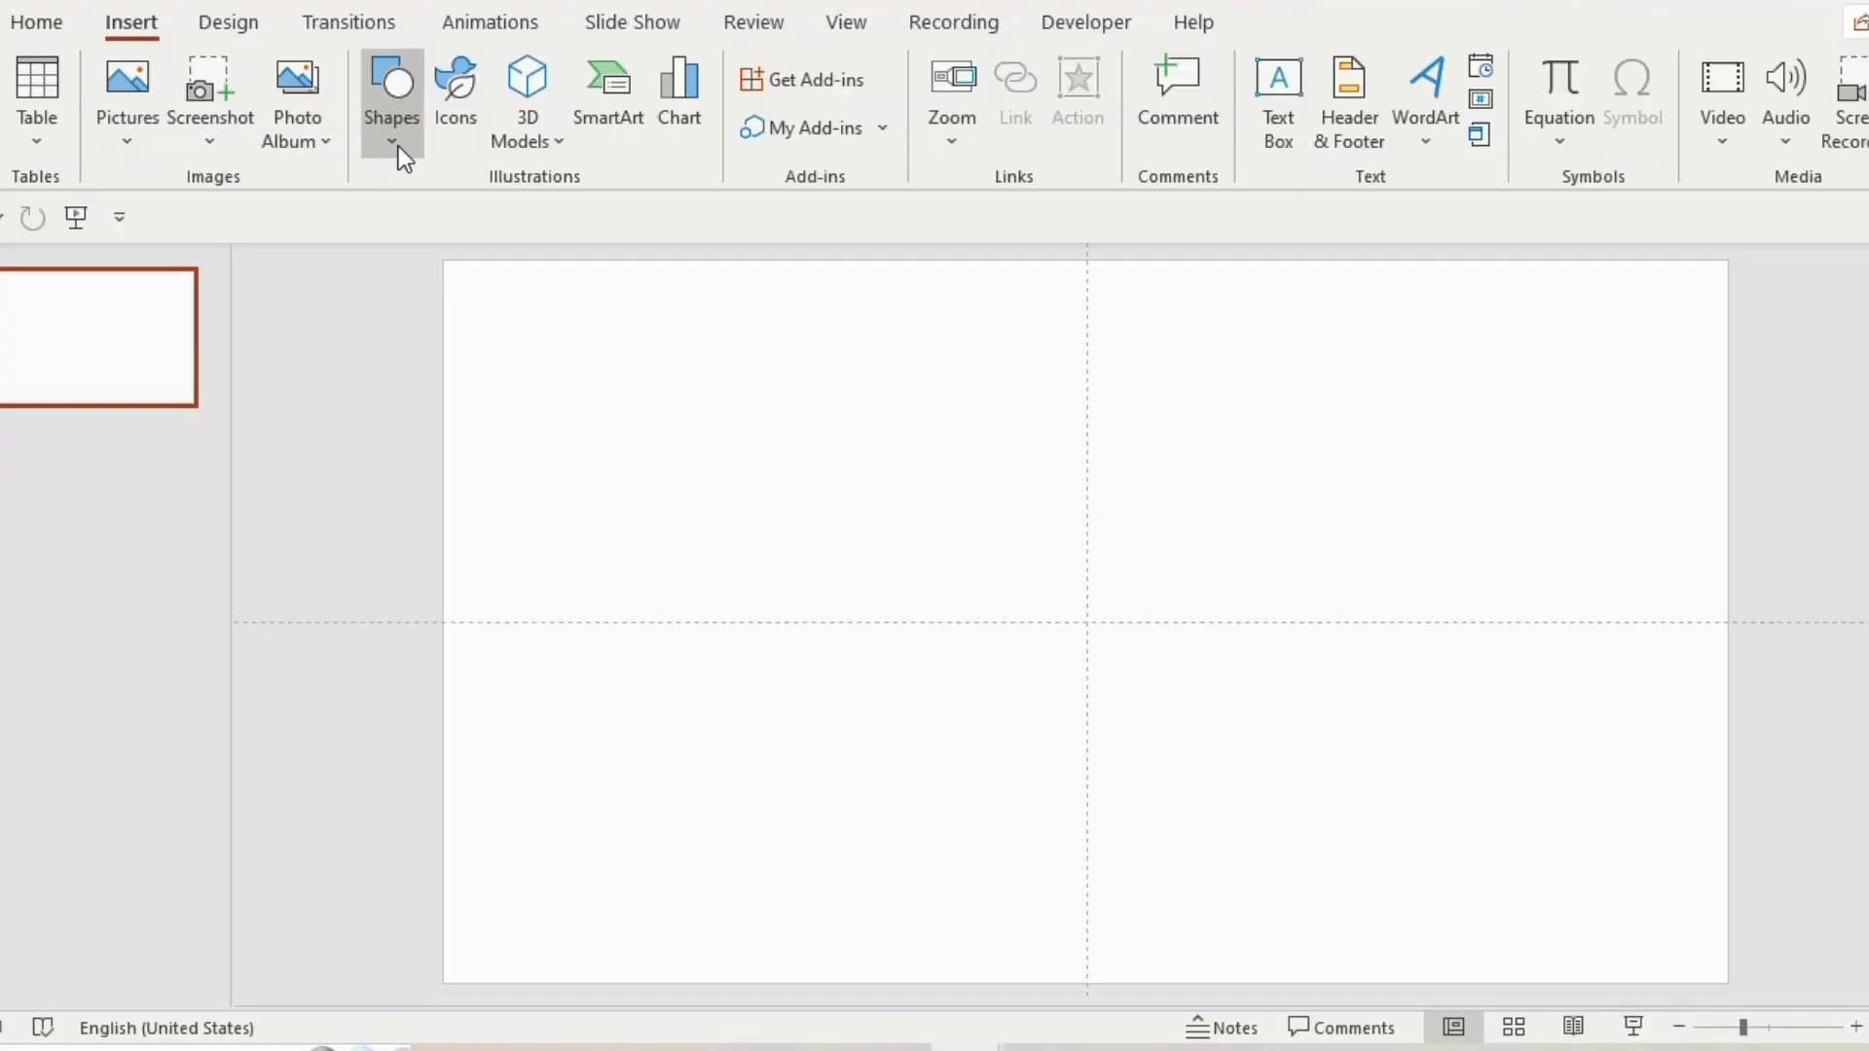
# Insert a block arc and size it 1.76 inches high and wide.
pyautogui.click(400, 147)
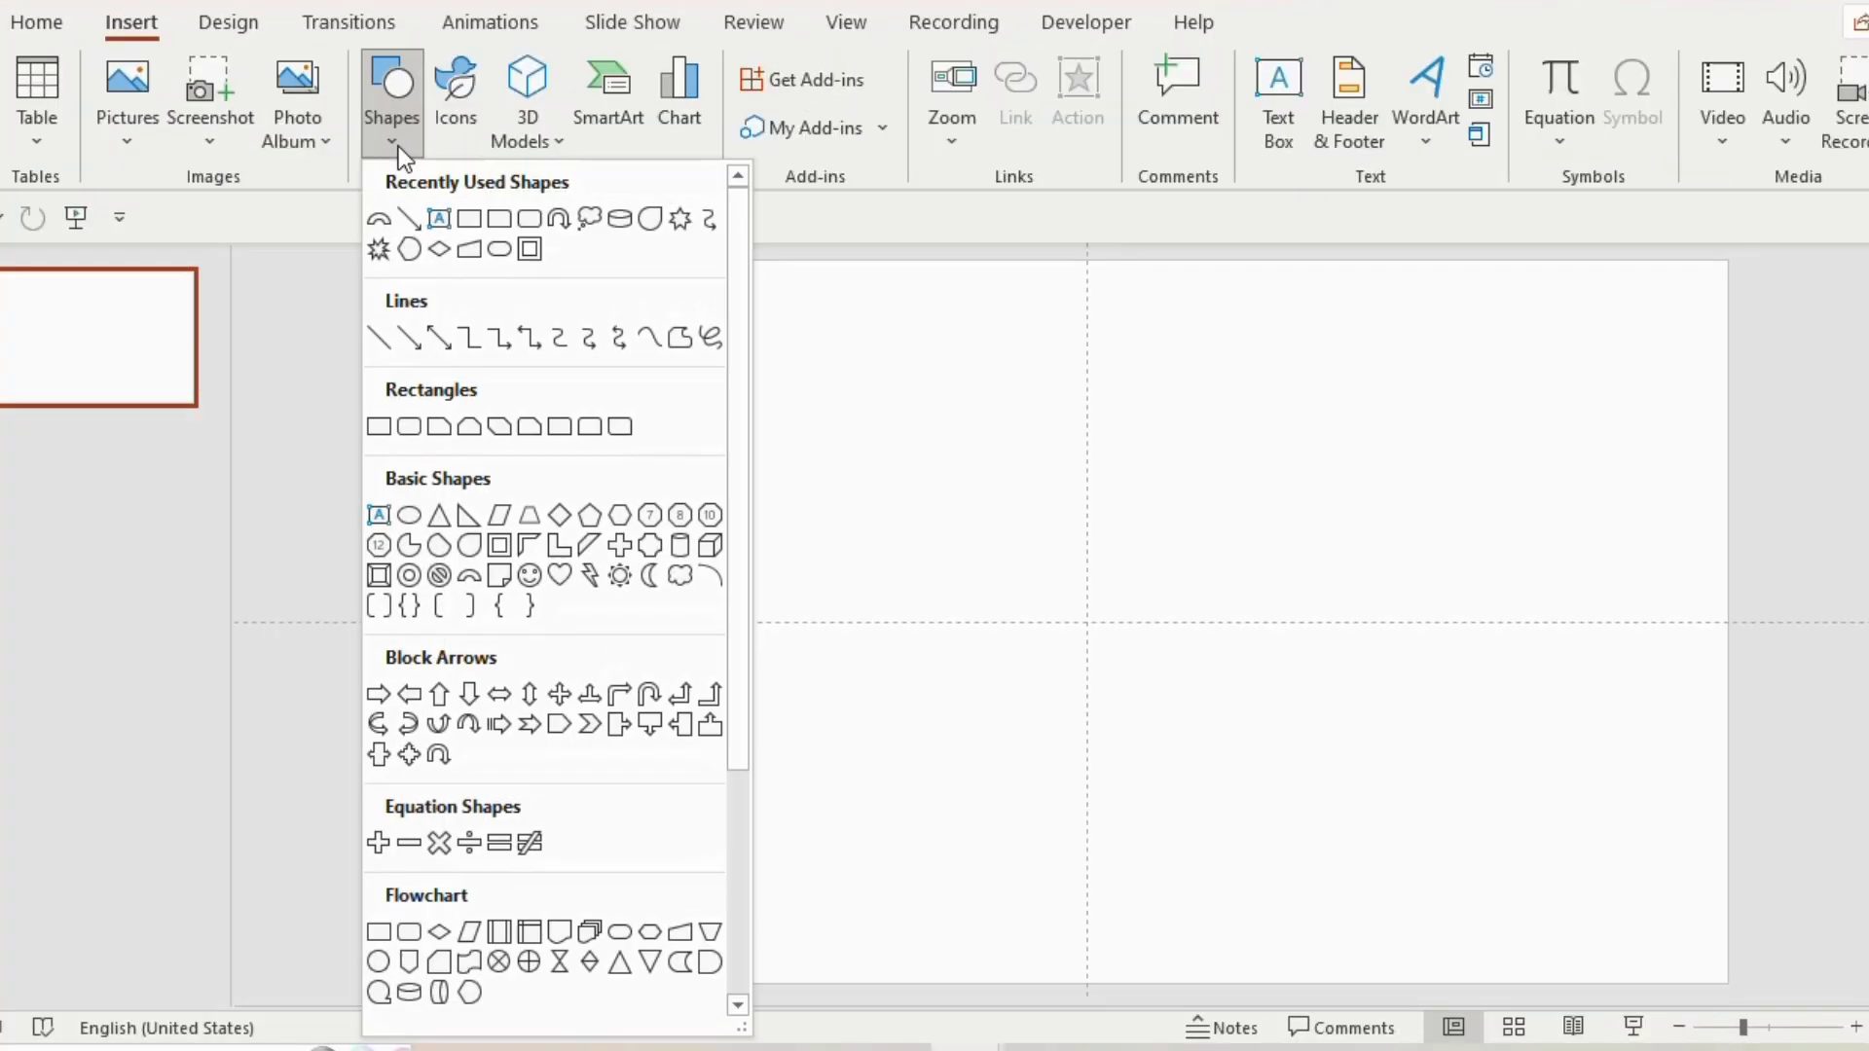
pyautogui.click(381, 218)
pyautogui.click(1087, 431)
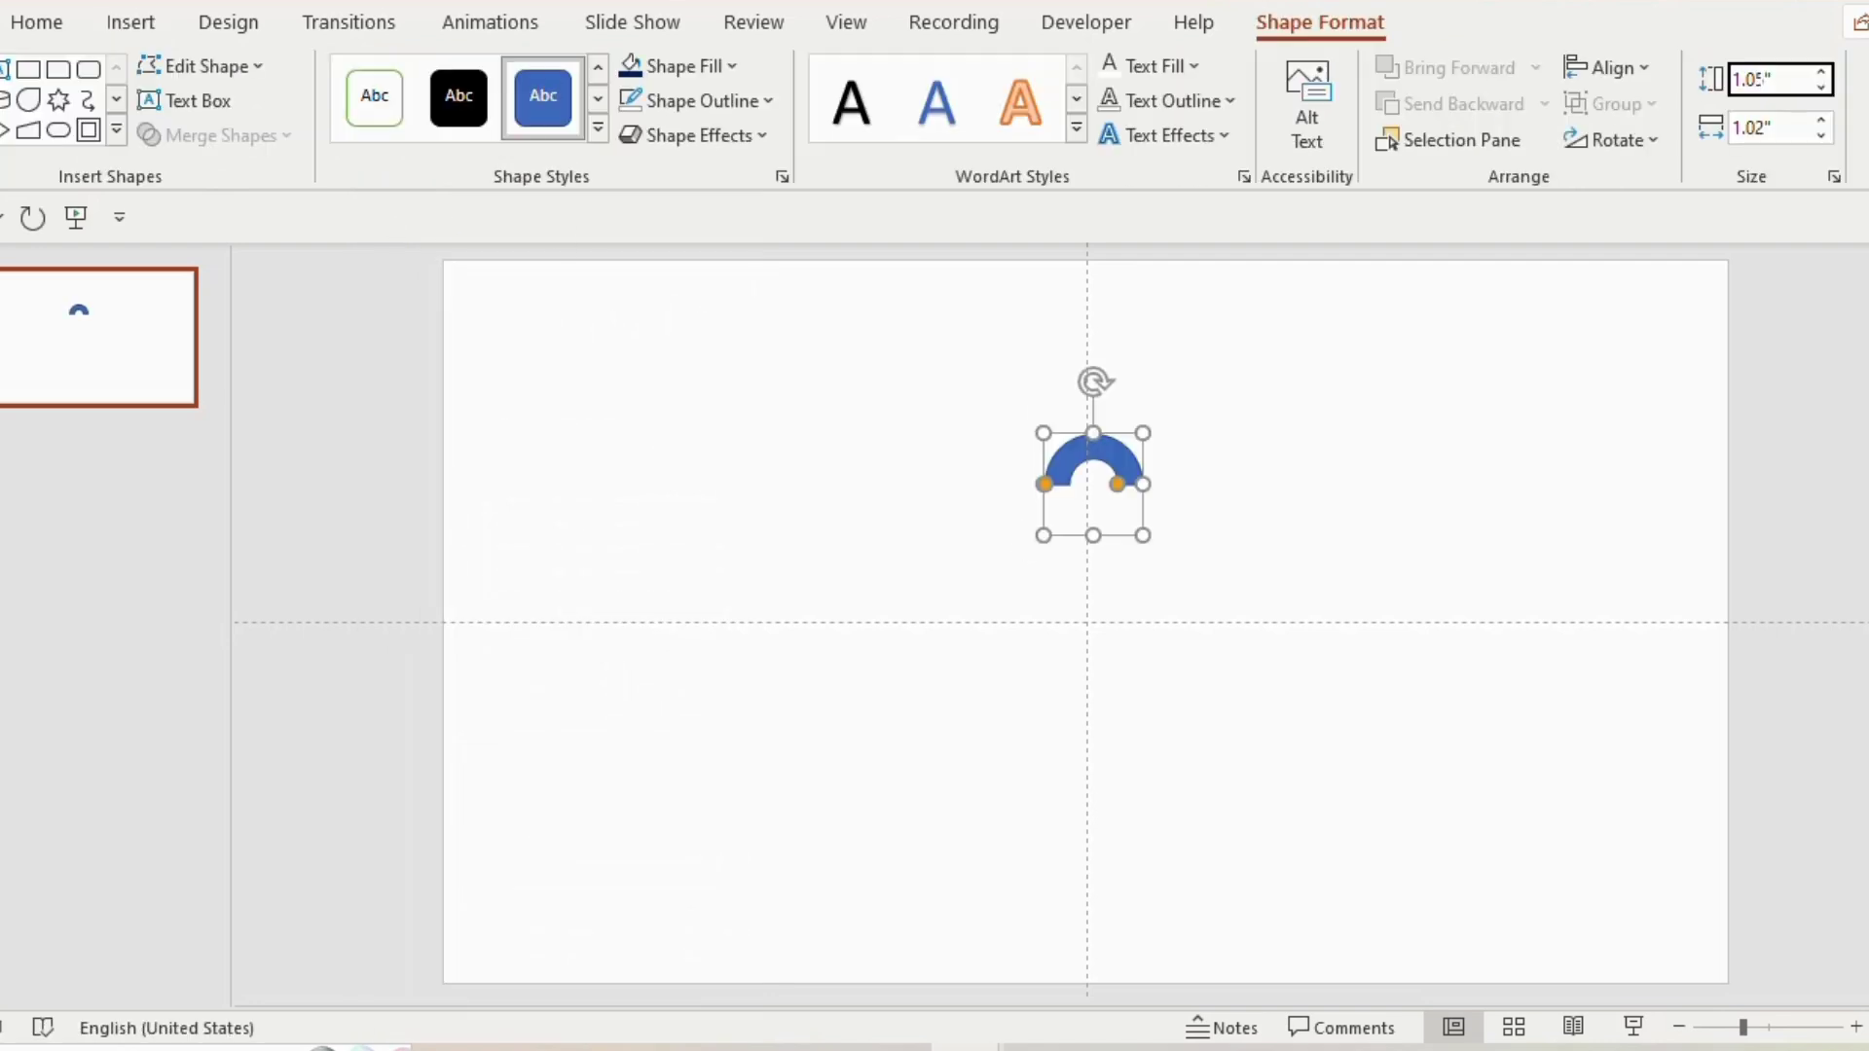
pyautogui.write('1.76')
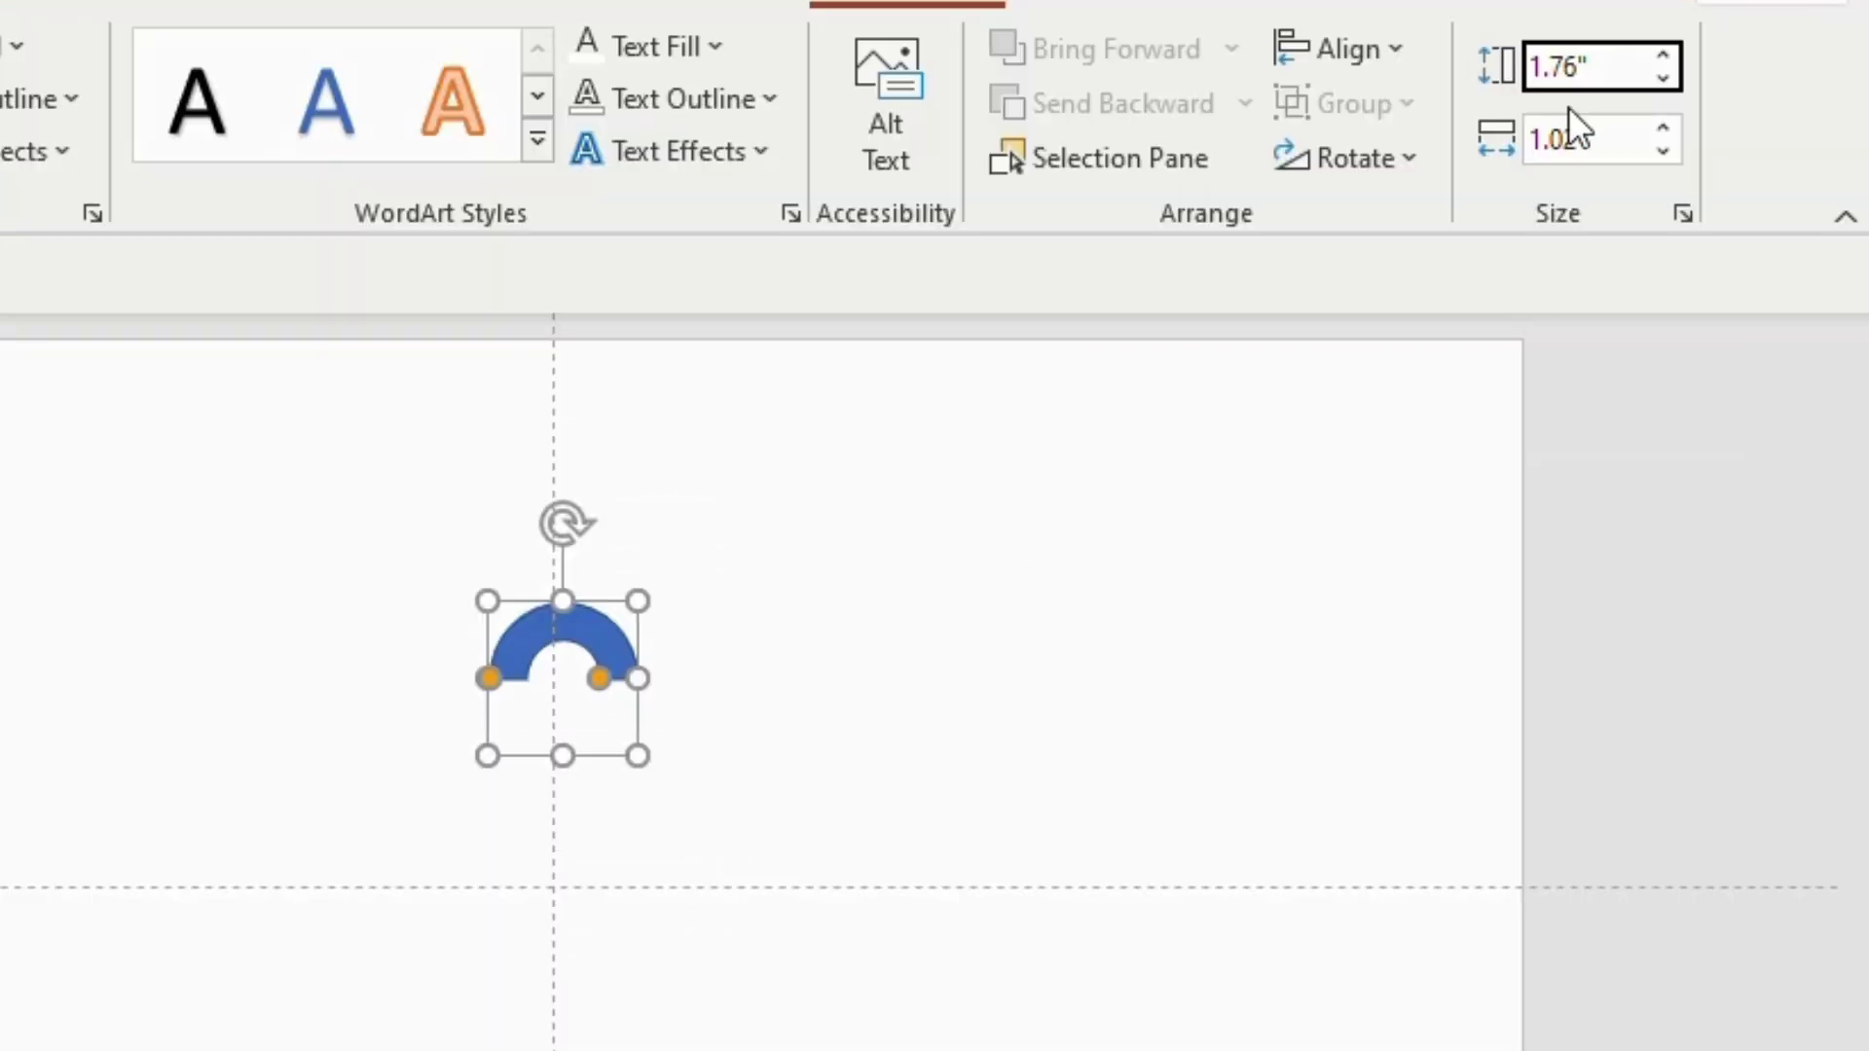
pyautogui.click(1576, 135)
pyautogui.write('1.')
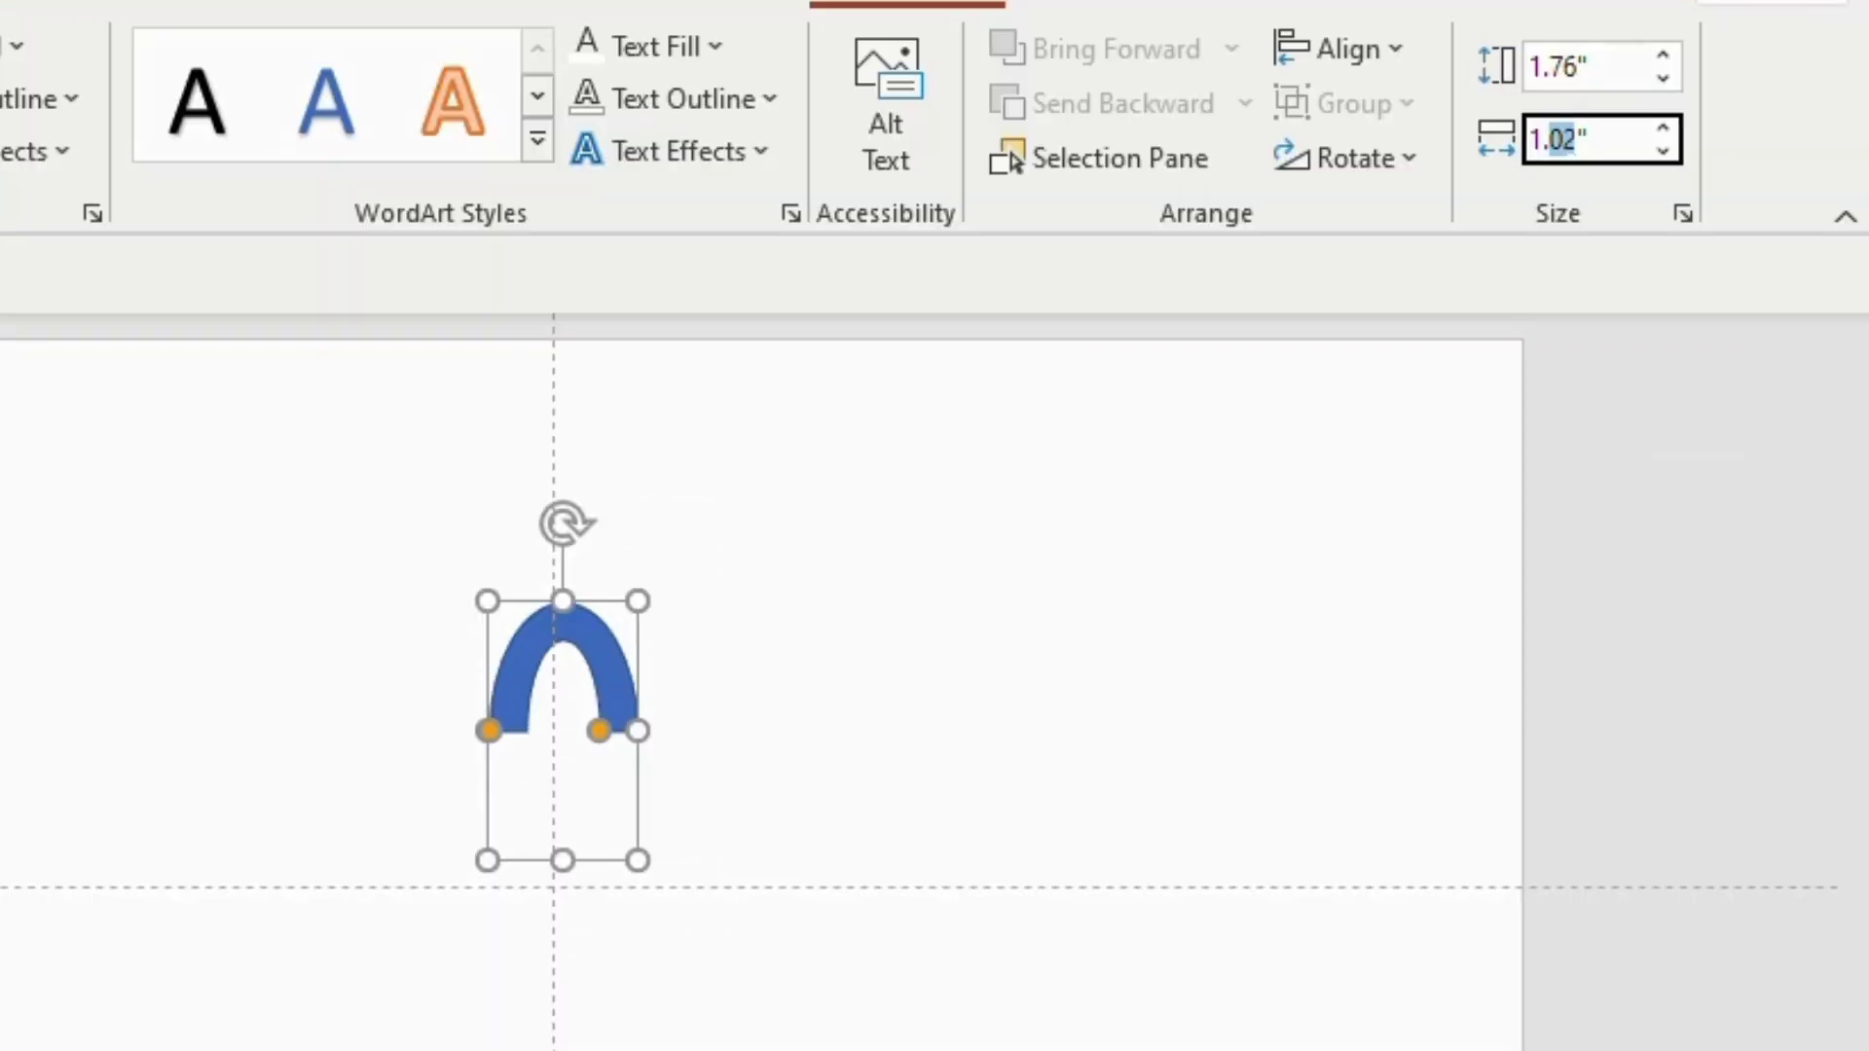
pyautogui.write('76')
pyautogui.press('Return')
# Curl the arc most of the way round and set its outline to none.
pyautogui.moveTo(1131, 651); pyautogui.dragTo(1093, 686)
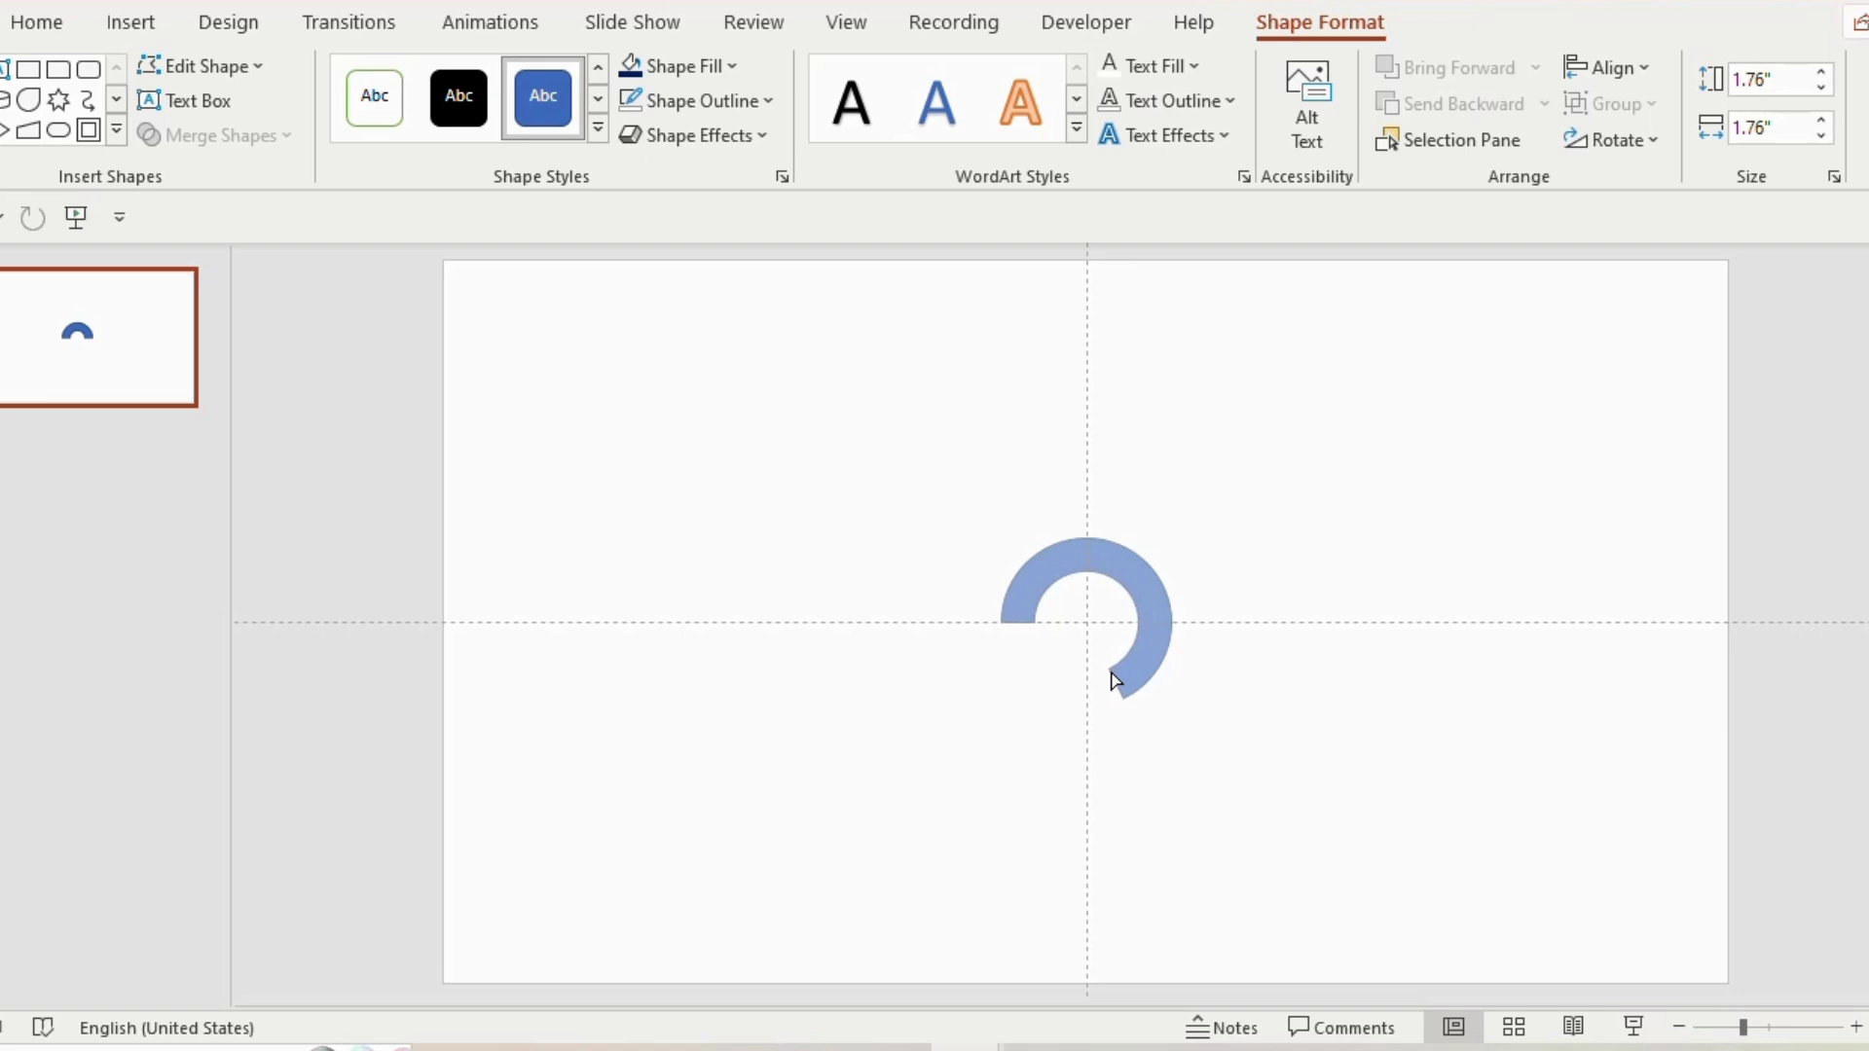
pyautogui.click(675, 102)
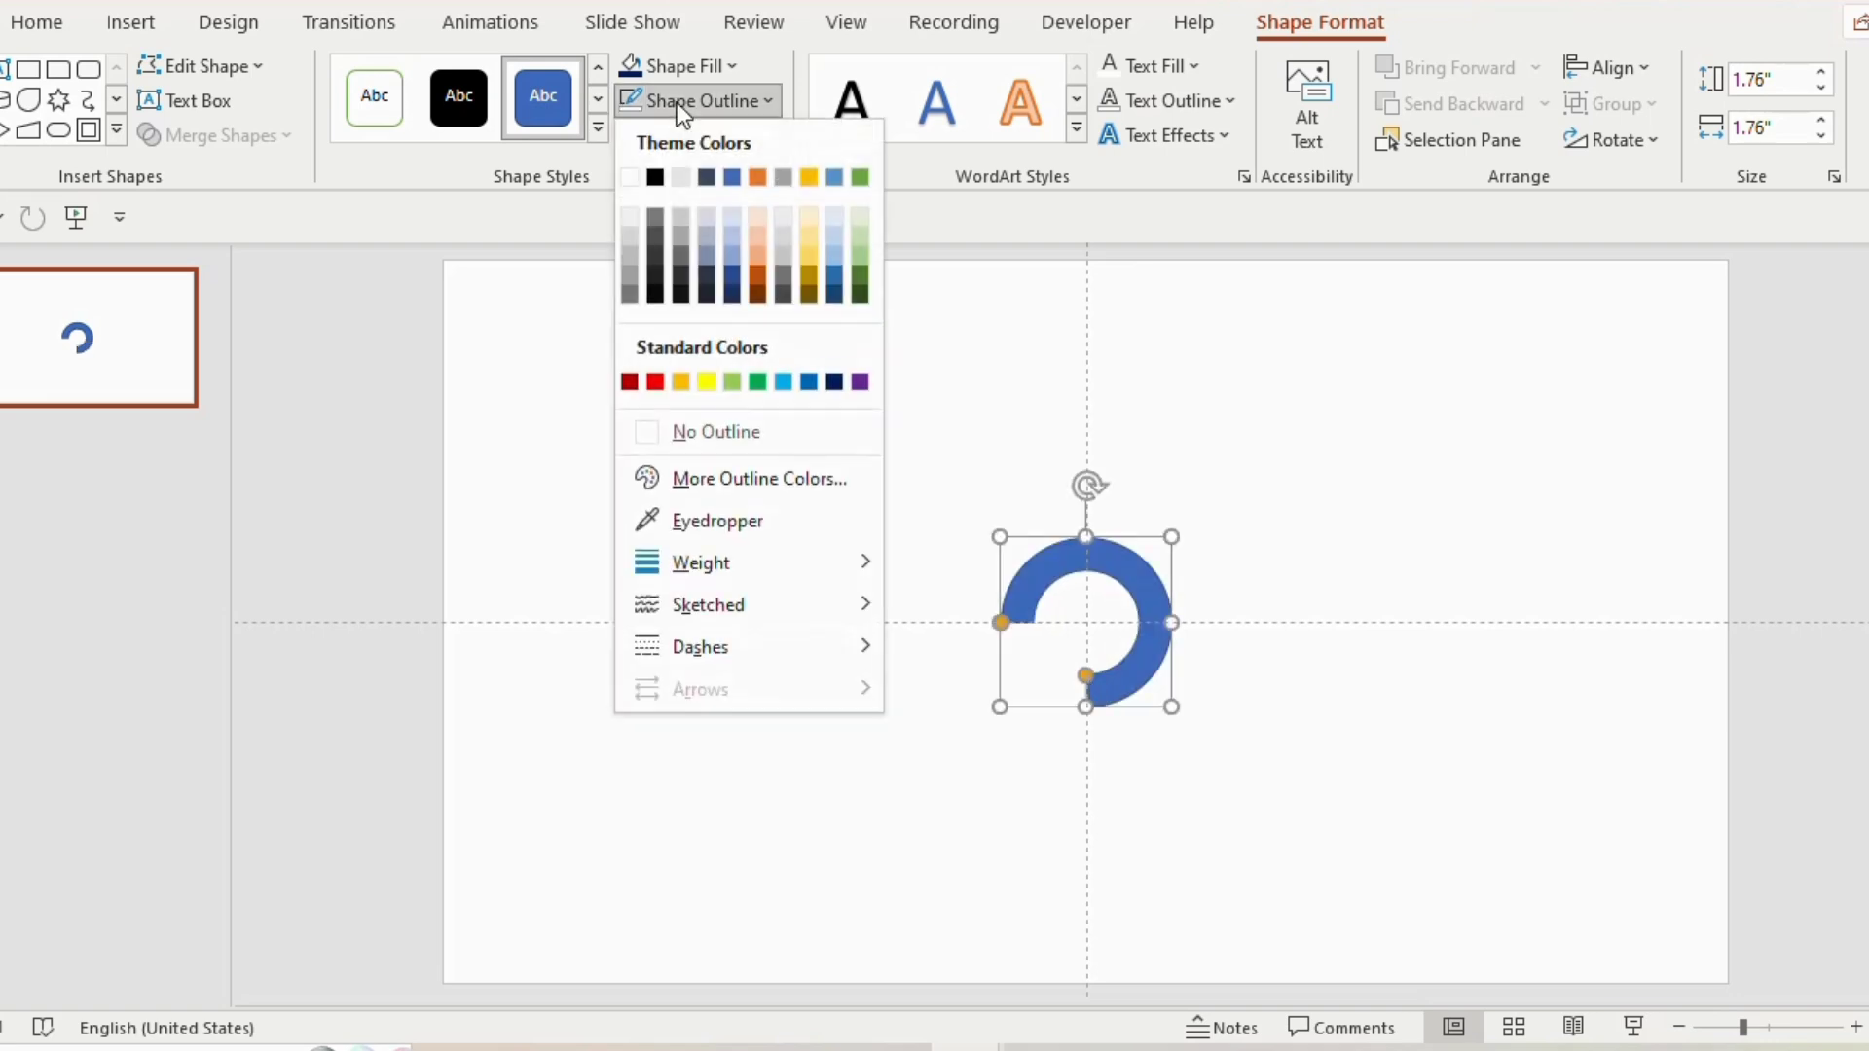
pyautogui.click(668, 436)
# Rotate an arc copy and join it below the original as a grouped S-shape.
pyautogui.moveTo(1135, 657)
pyautogui.mouseDown()
pyautogui.moveTo(781, 452)
pyautogui.moveTo(894, 629)
pyautogui.mouseUp()
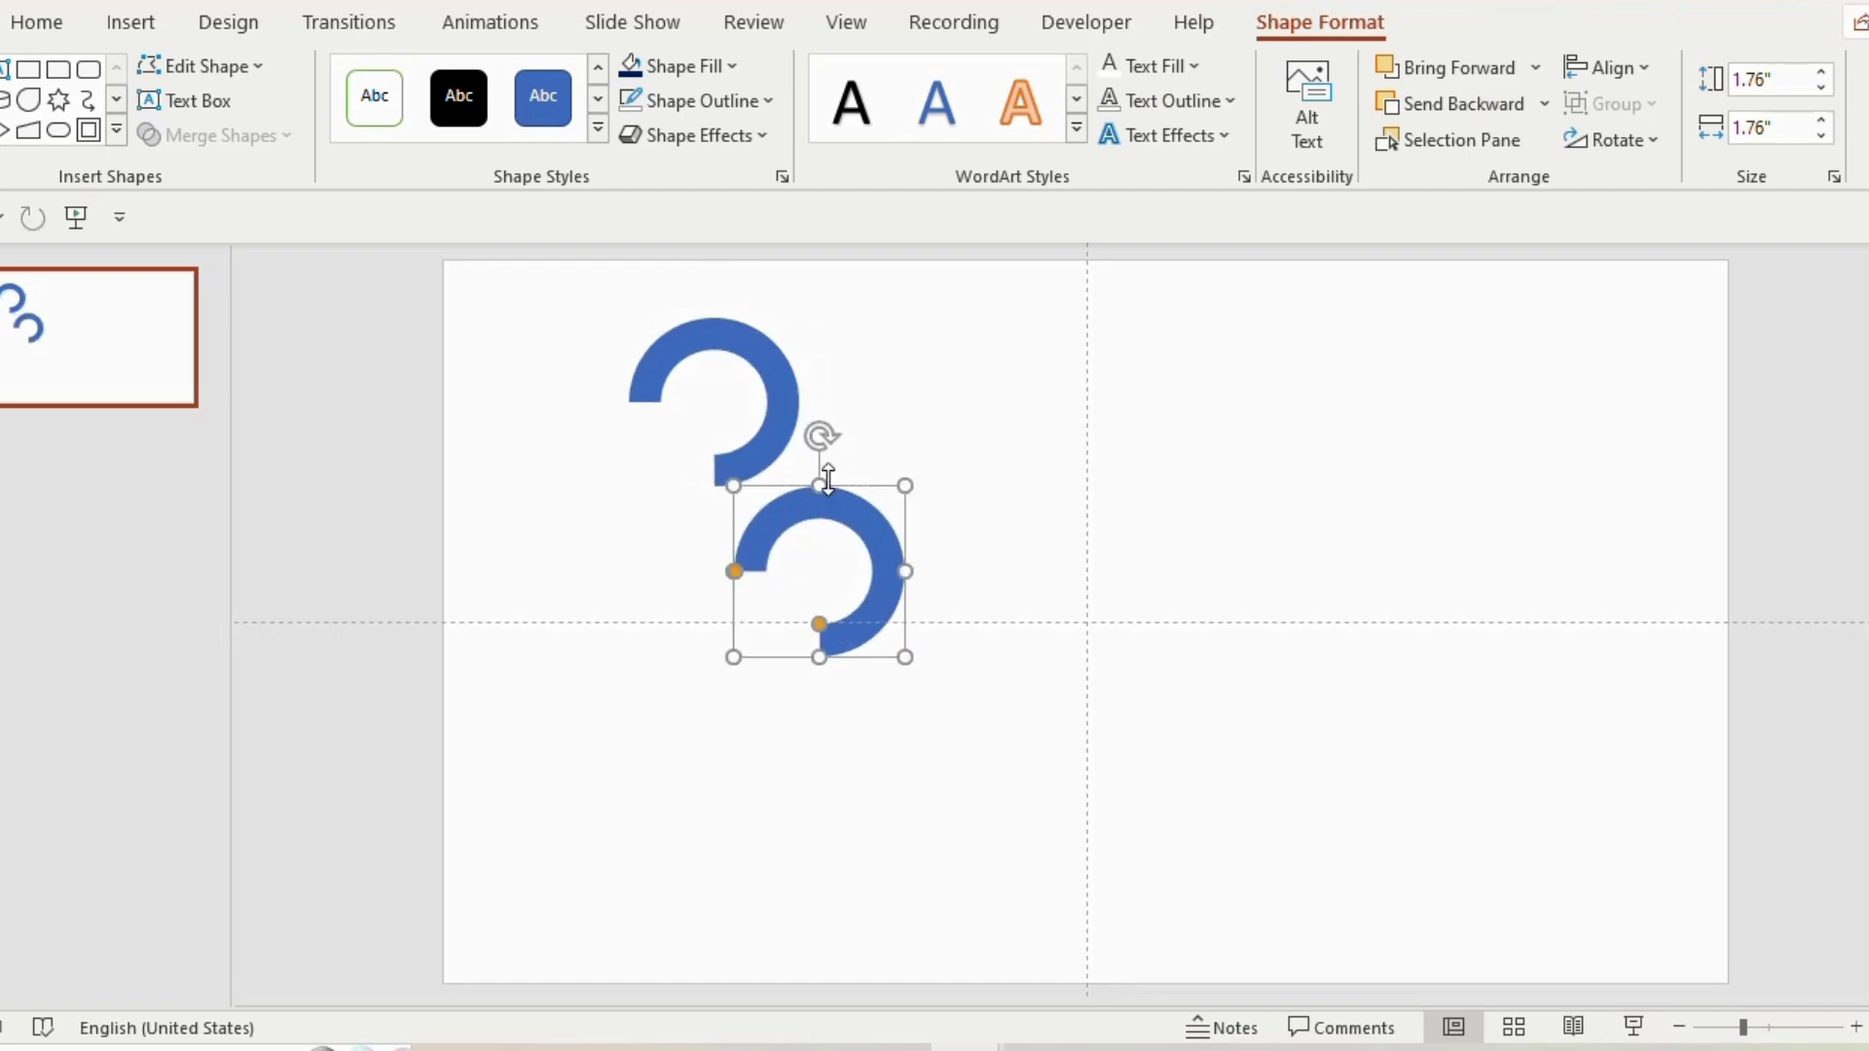
pyautogui.moveTo(817, 433)
pyautogui.mouseDown()
pyautogui.moveTo(828, 668)
pyautogui.moveTo(689, 606)
pyautogui.mouseUp()
pyautogui.moveTo(570, 283); pyautogui.dragTo(884, 651)
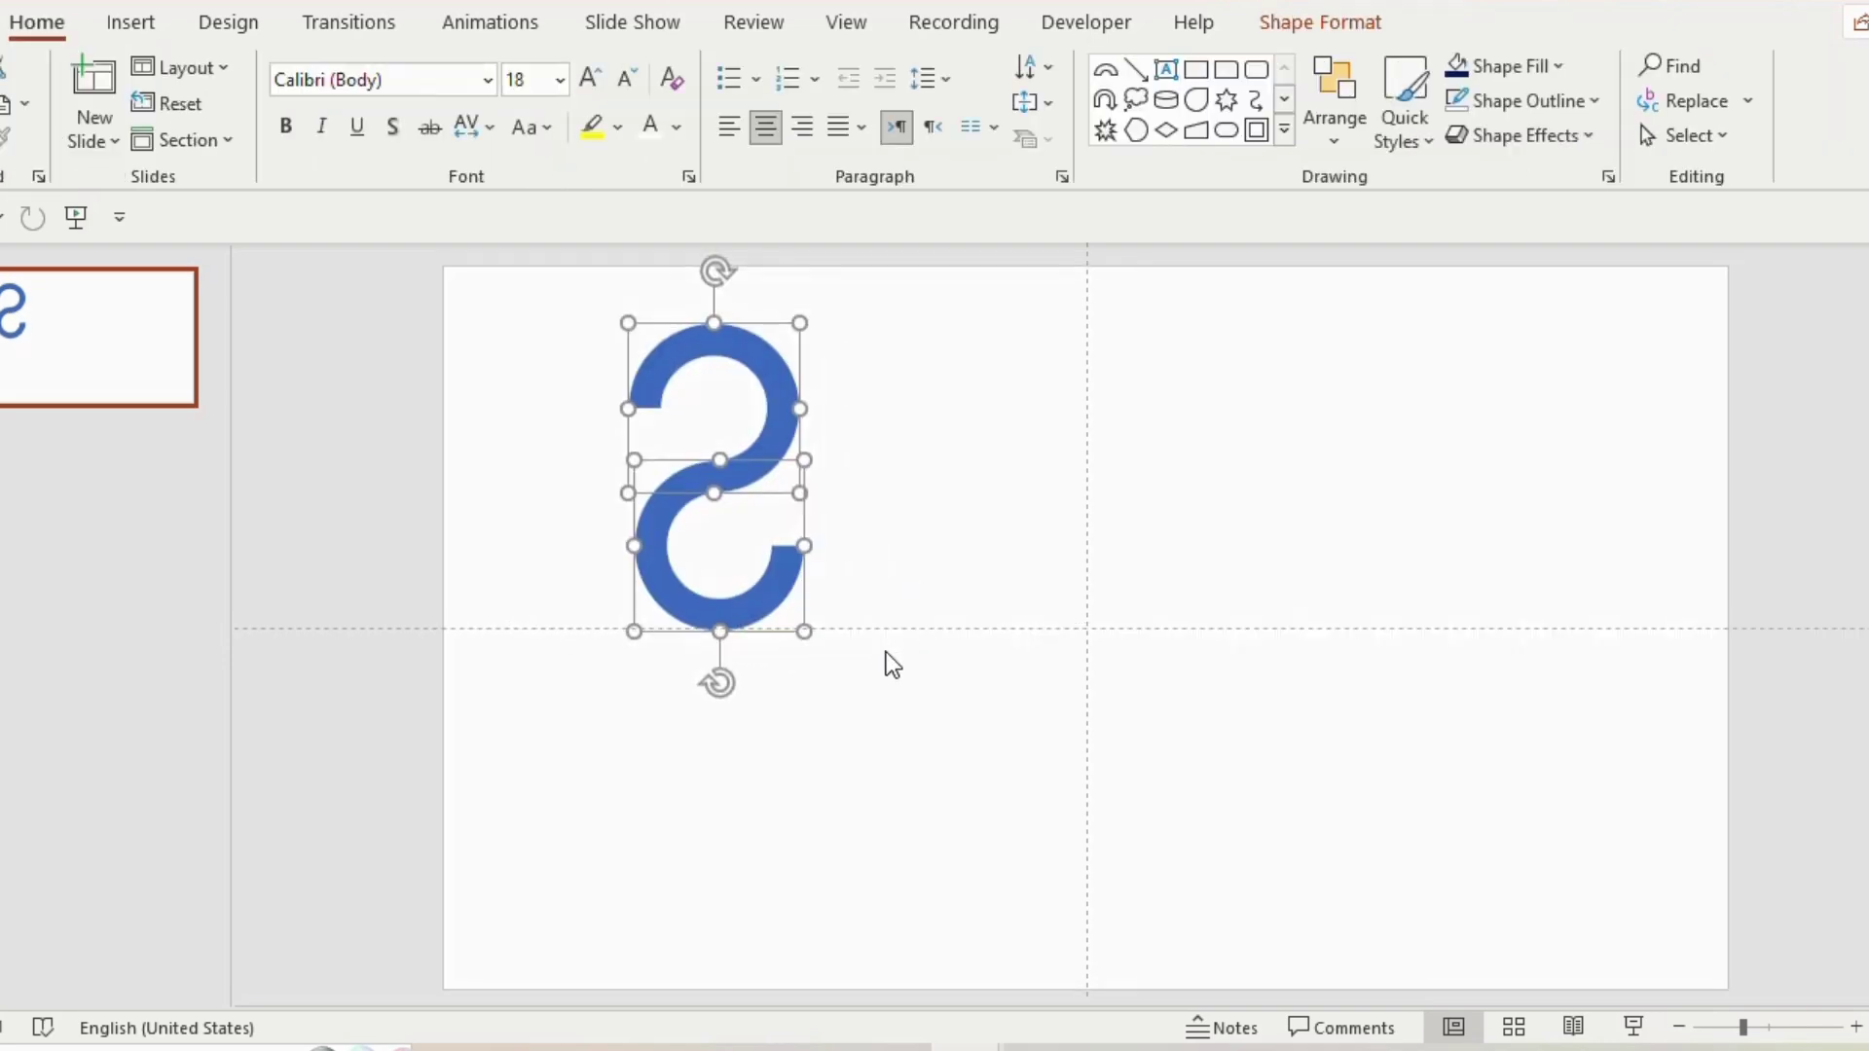
pyautogui.hotkey('ctrl', 'g')
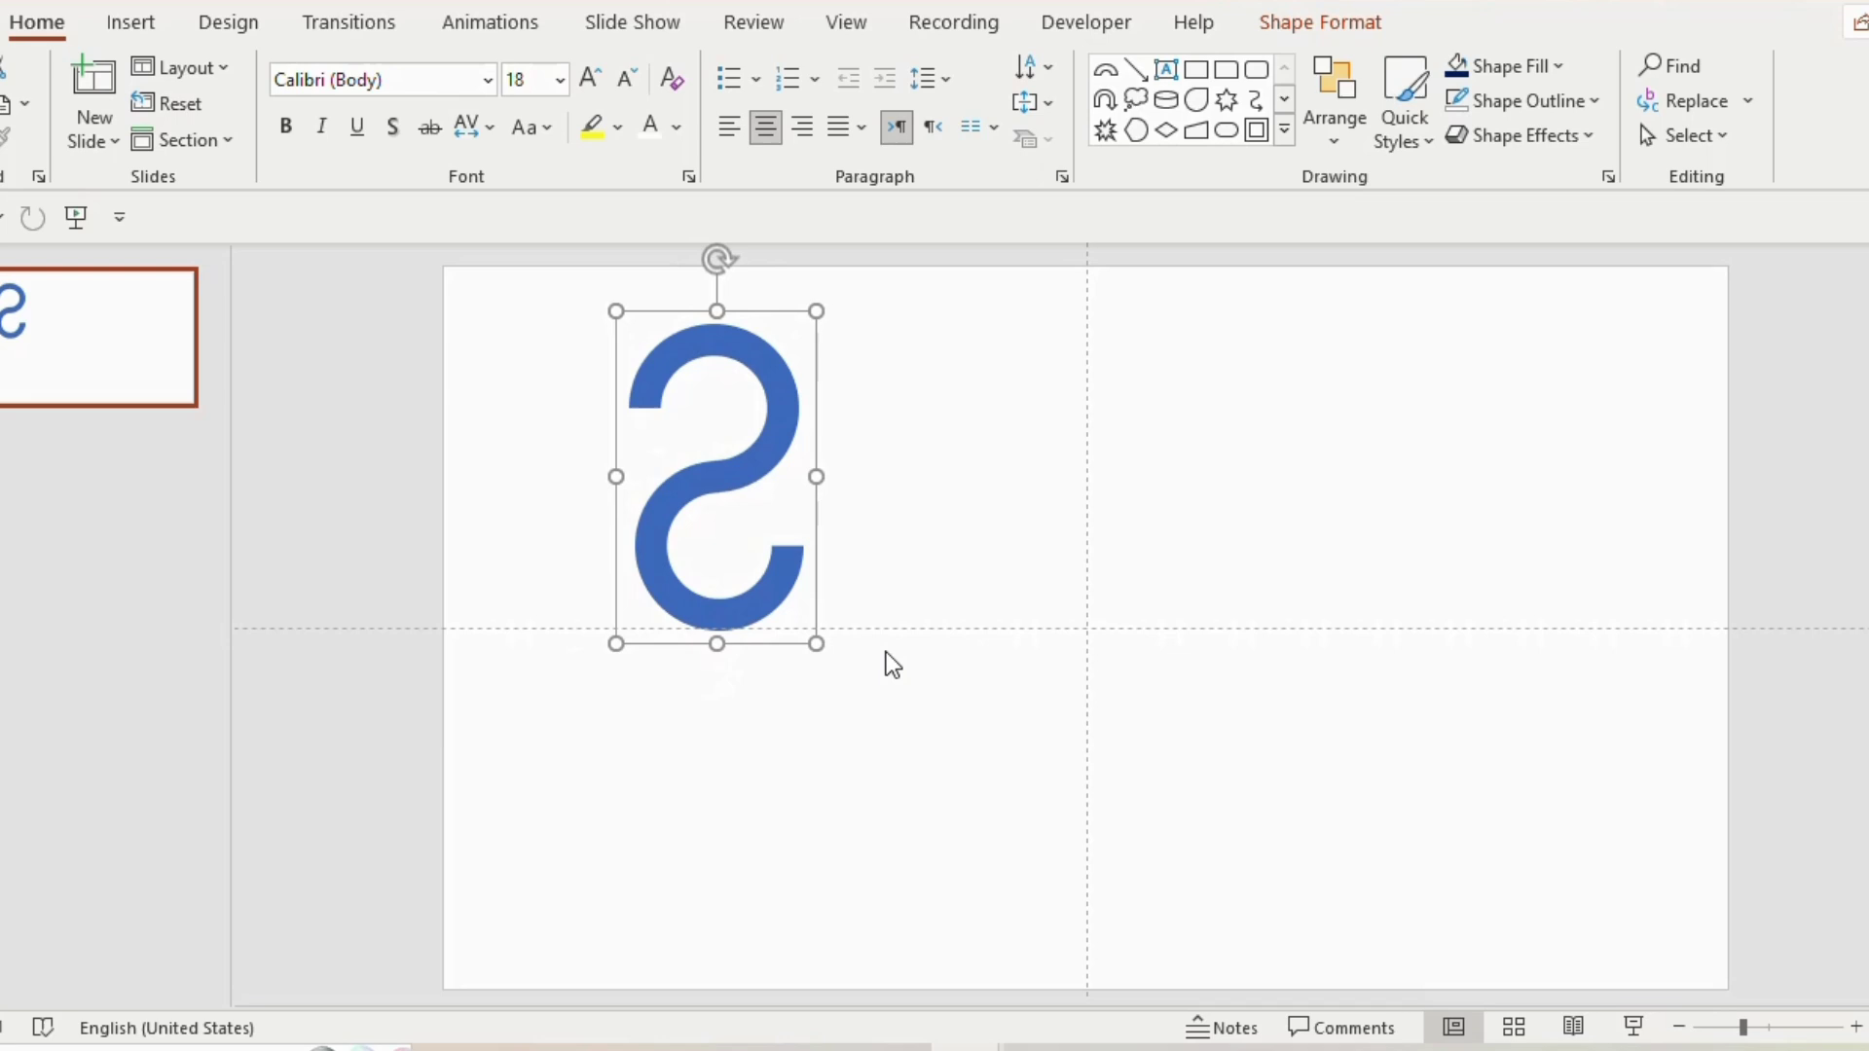
pyautogui.hotkey('ctrl', 'z')
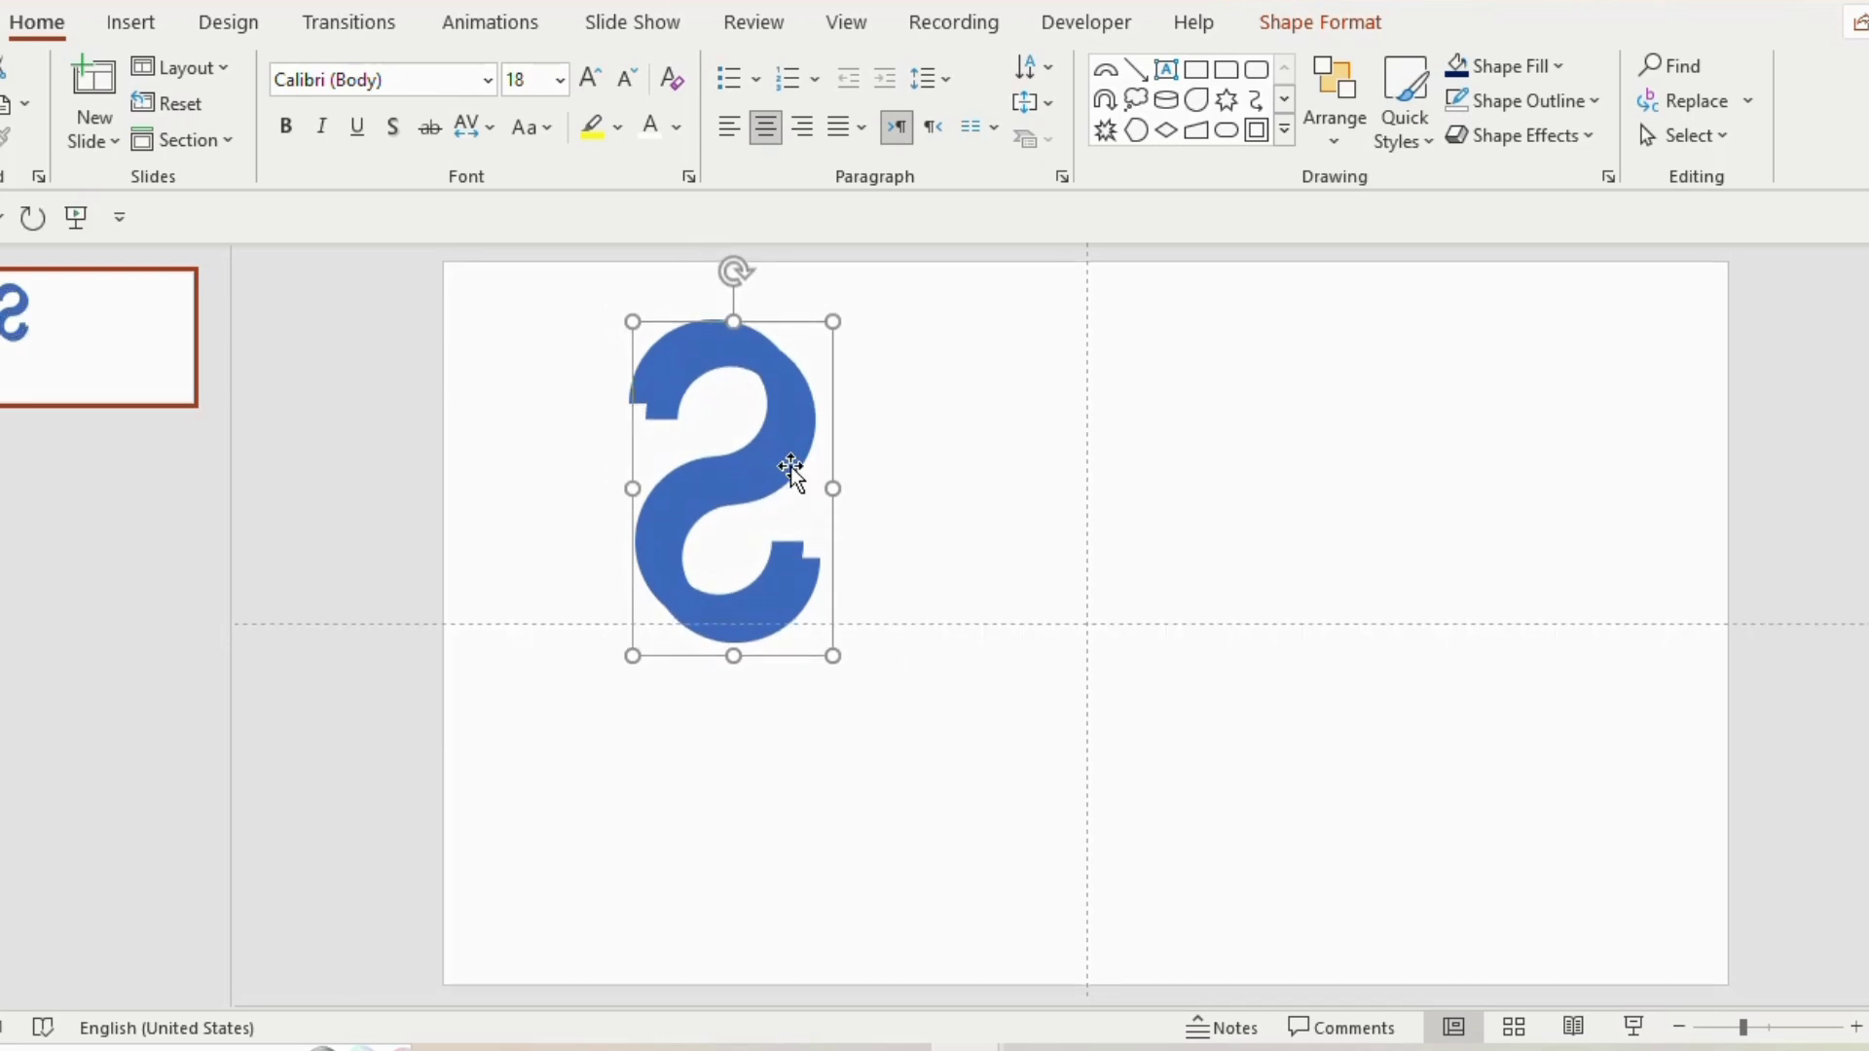
# Duplicate the S-shape twice down and to the right into a diagonal chain.
pyautogui.moveTo(790, 467)
pyautogui.keyDown('ctrl'); pyautogui.mouseDown()
pyautogui.moveTo(906, 580)
pyautogui.moveTo(825, 499)
pyautogui.mouseUp(); pyautogui.keyUp('ctrl')
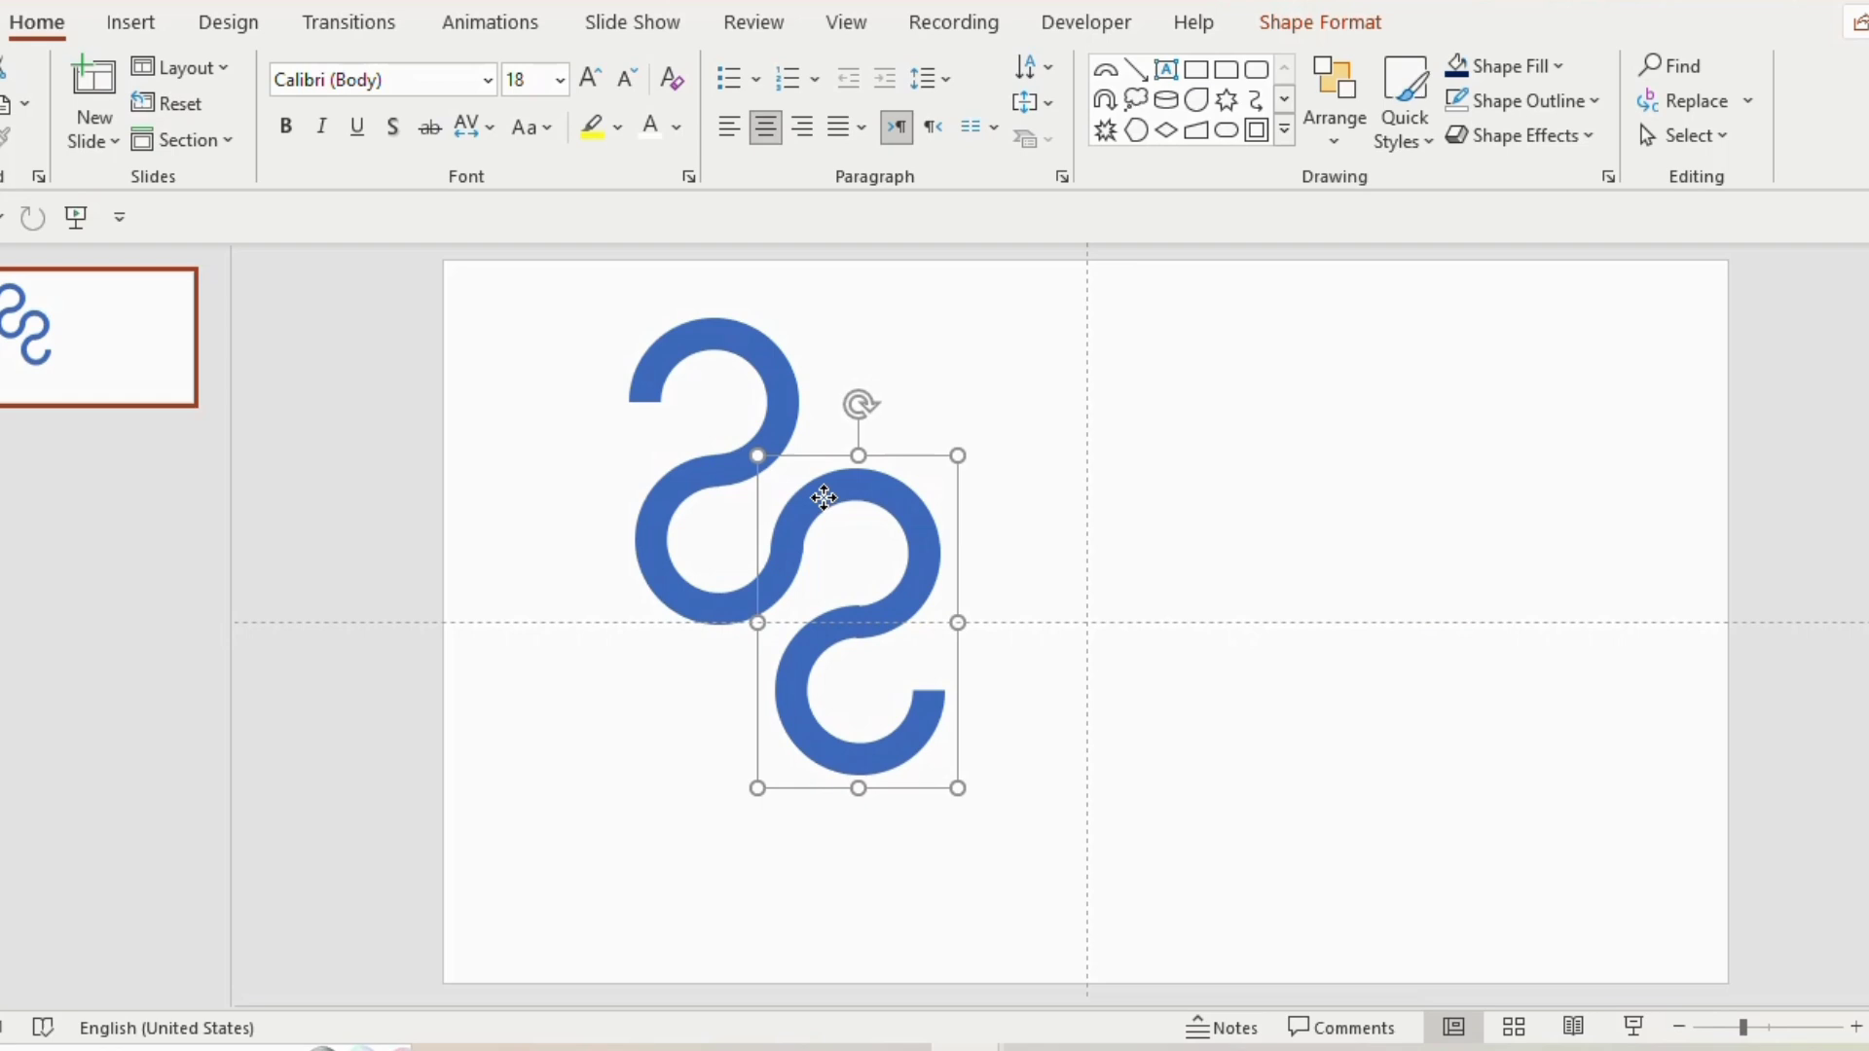
pyautogui.hotkey('ctrl', 'd')
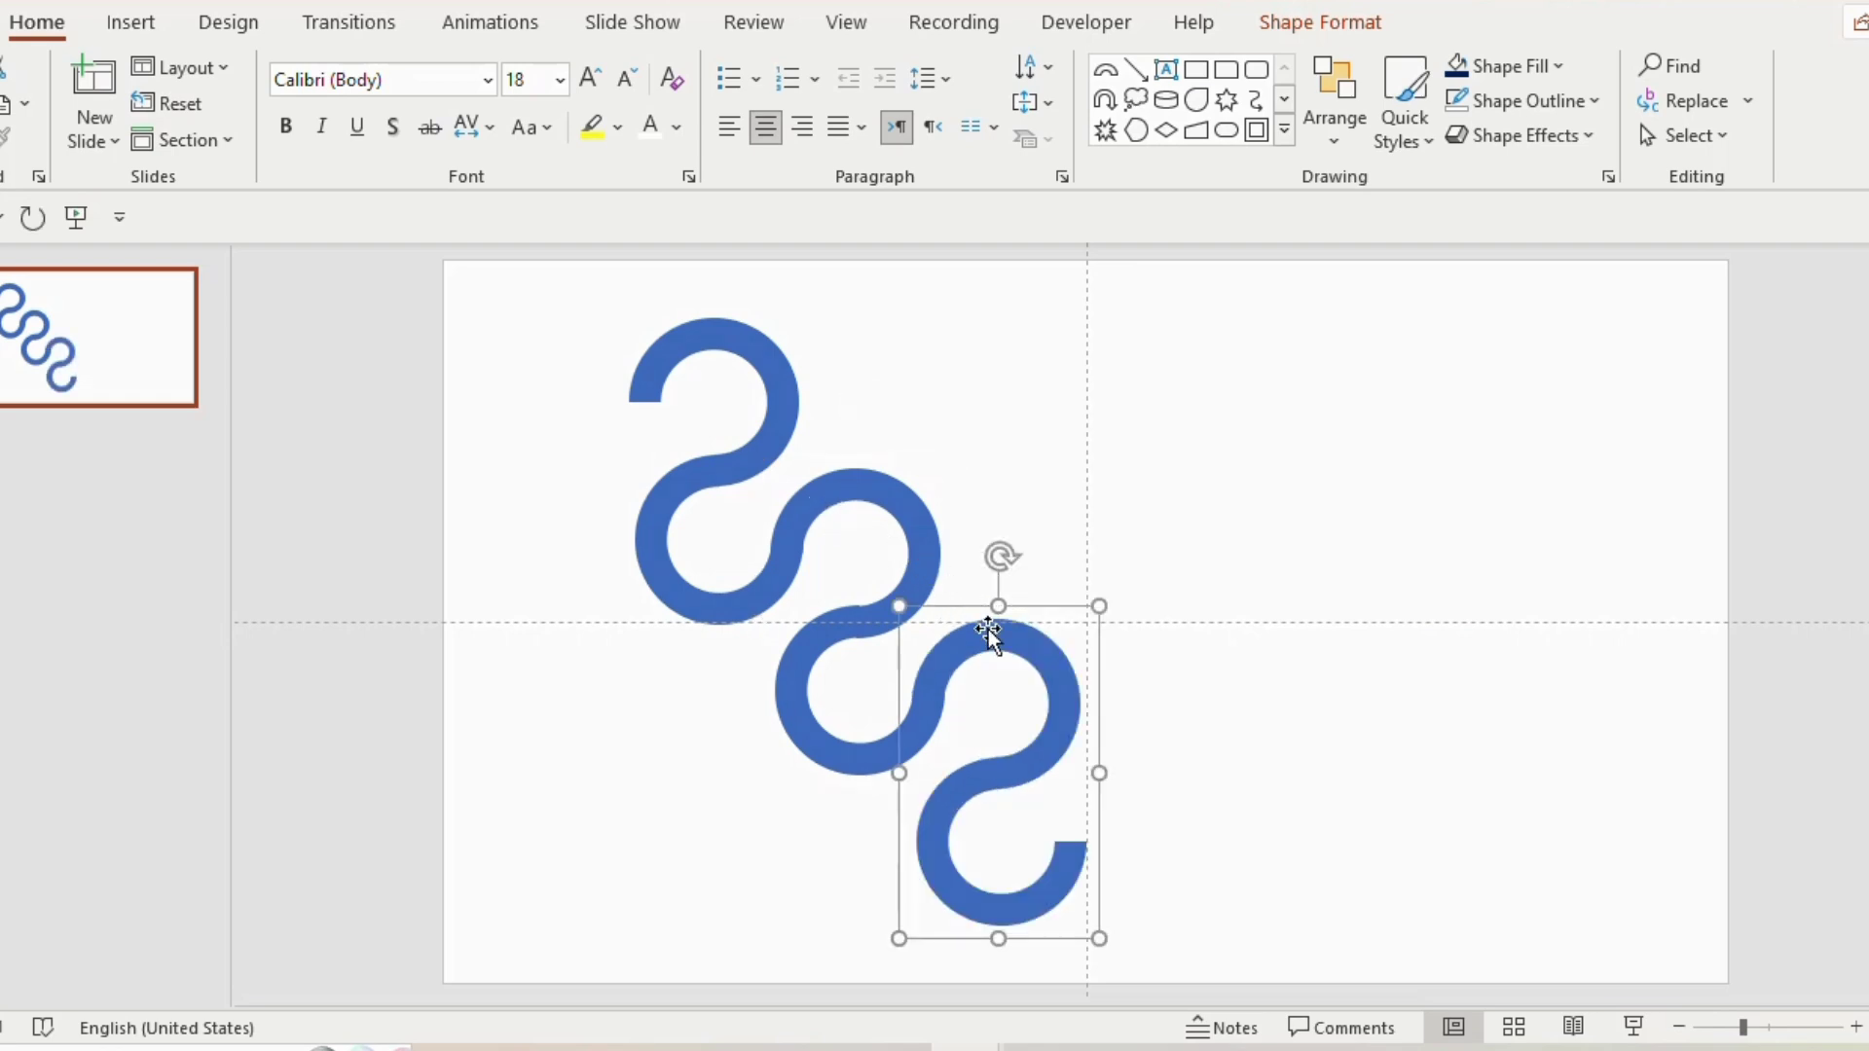
pyautogui.click(1344, 640)
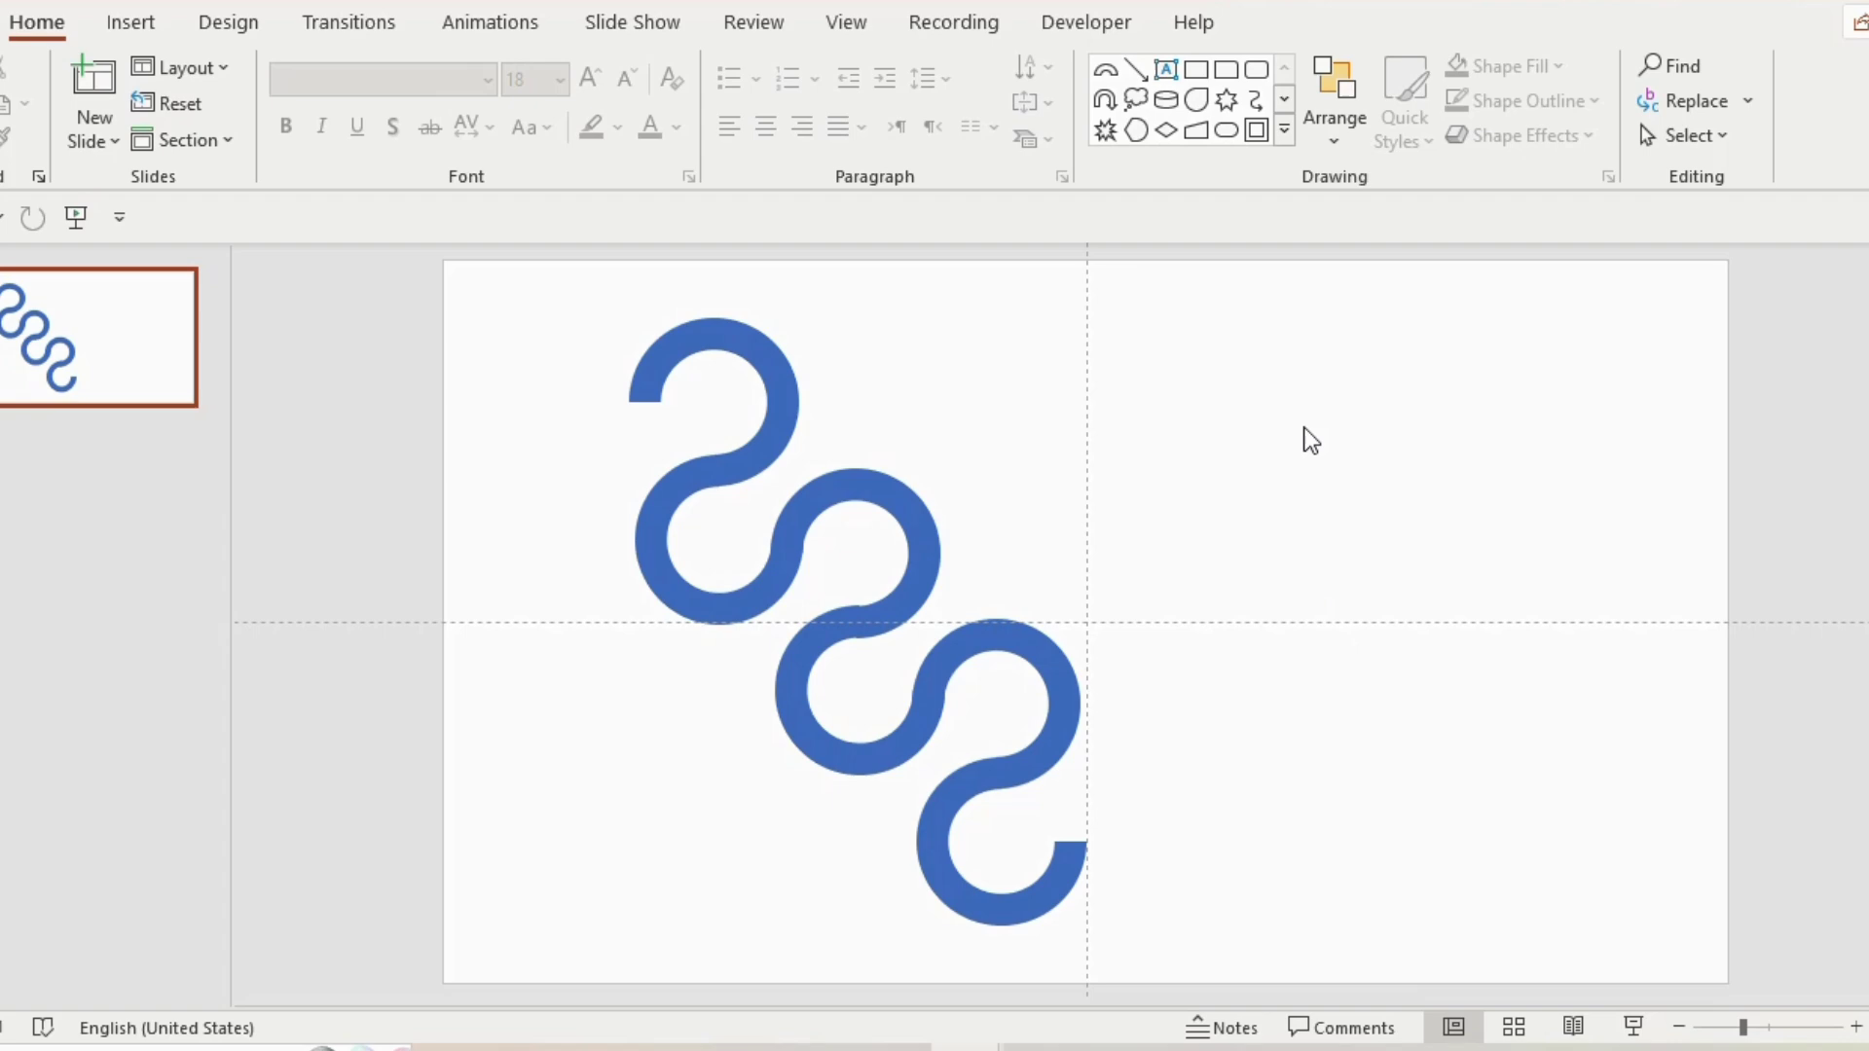
# Draw a 0.95-inch circle with no outline on the upper loop.
pyautogui.click(1136, 130)
pyautogui.moveTo(691, 369); pyautogui.dragTo(765, 444)
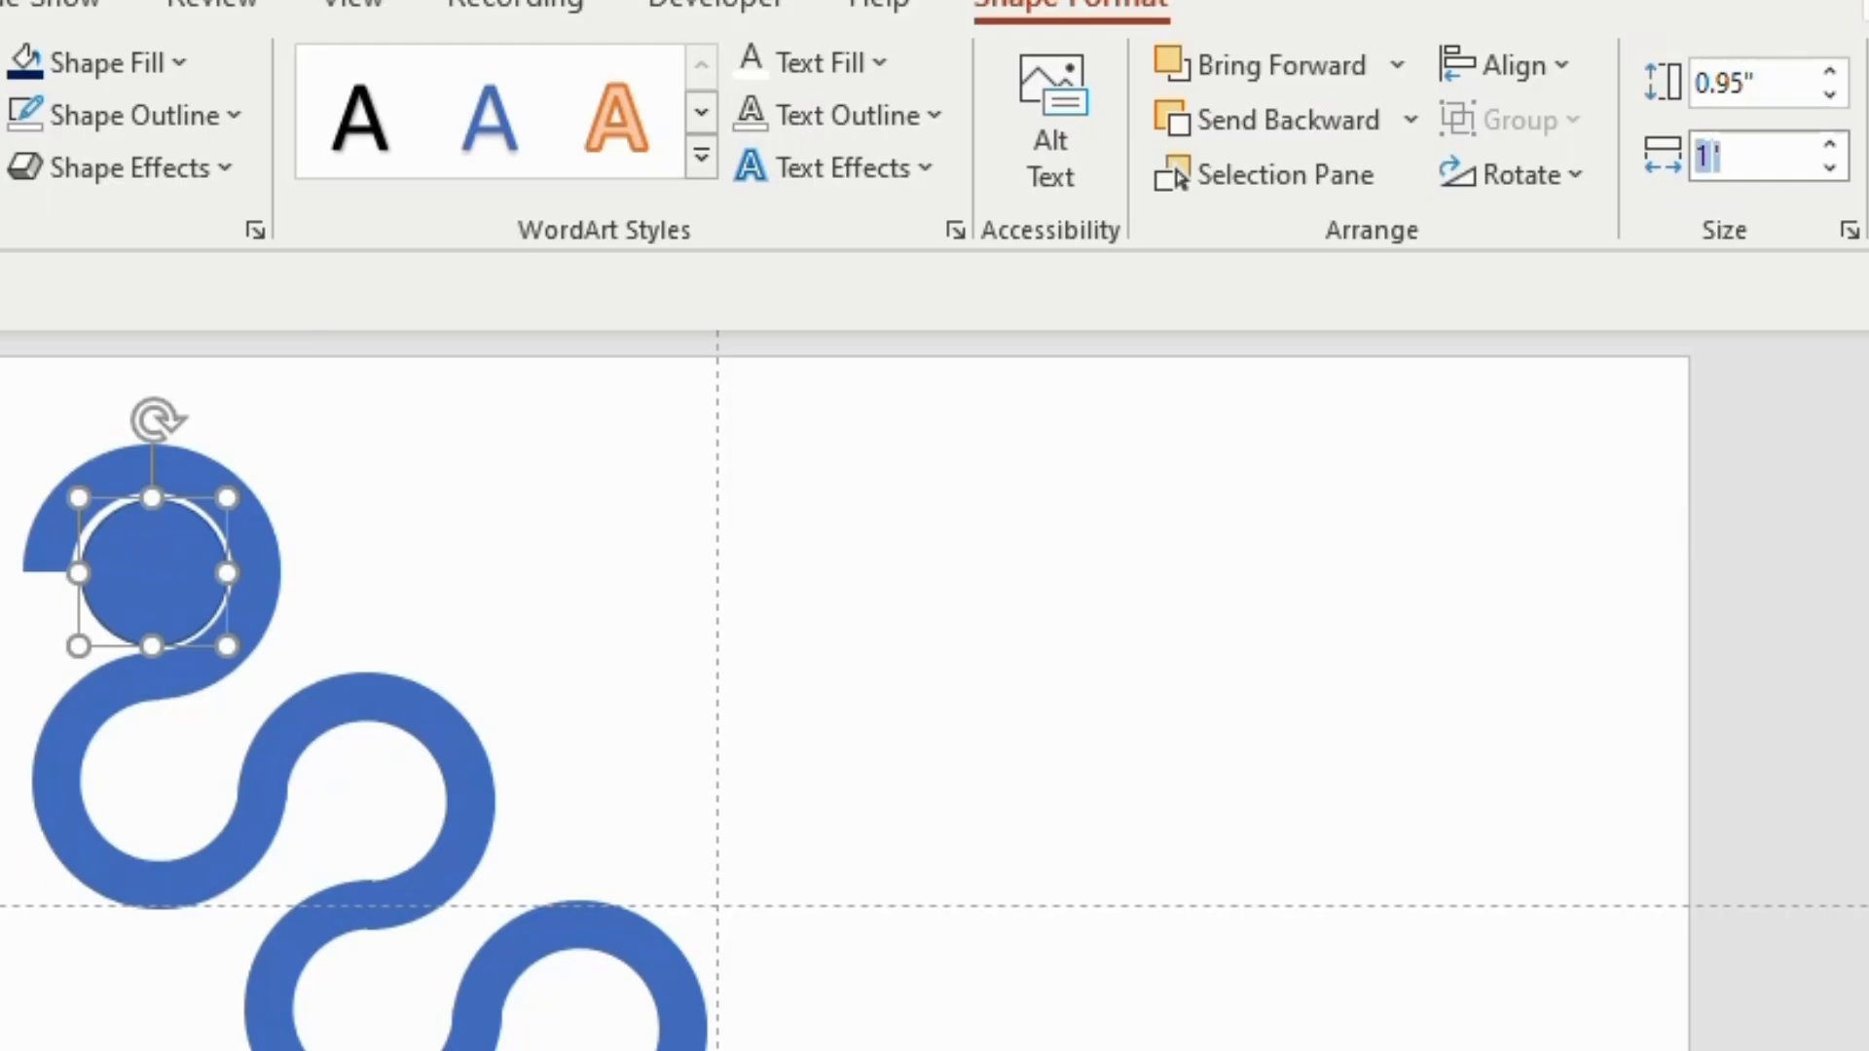
pyautogui.click(1769, 127)
pyautogui.write('0')
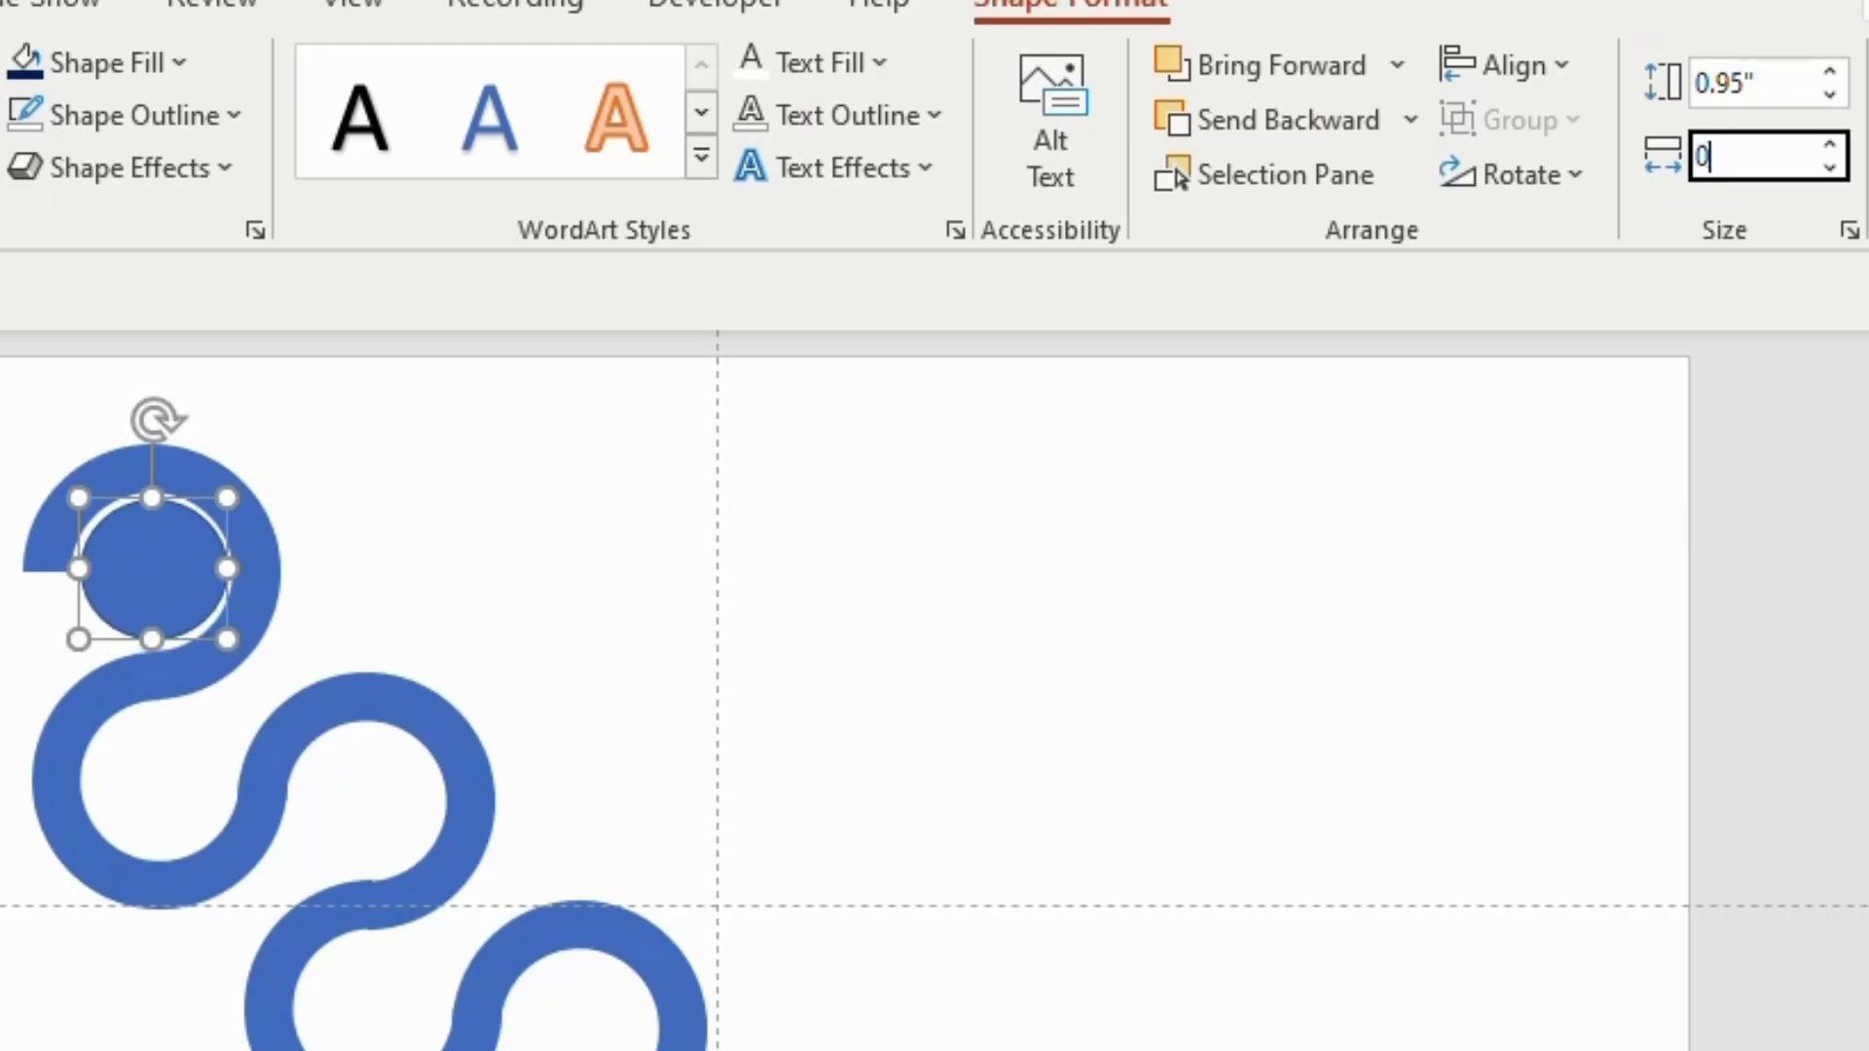
pyautogui.write('.95')
pyautogui.press('Return')
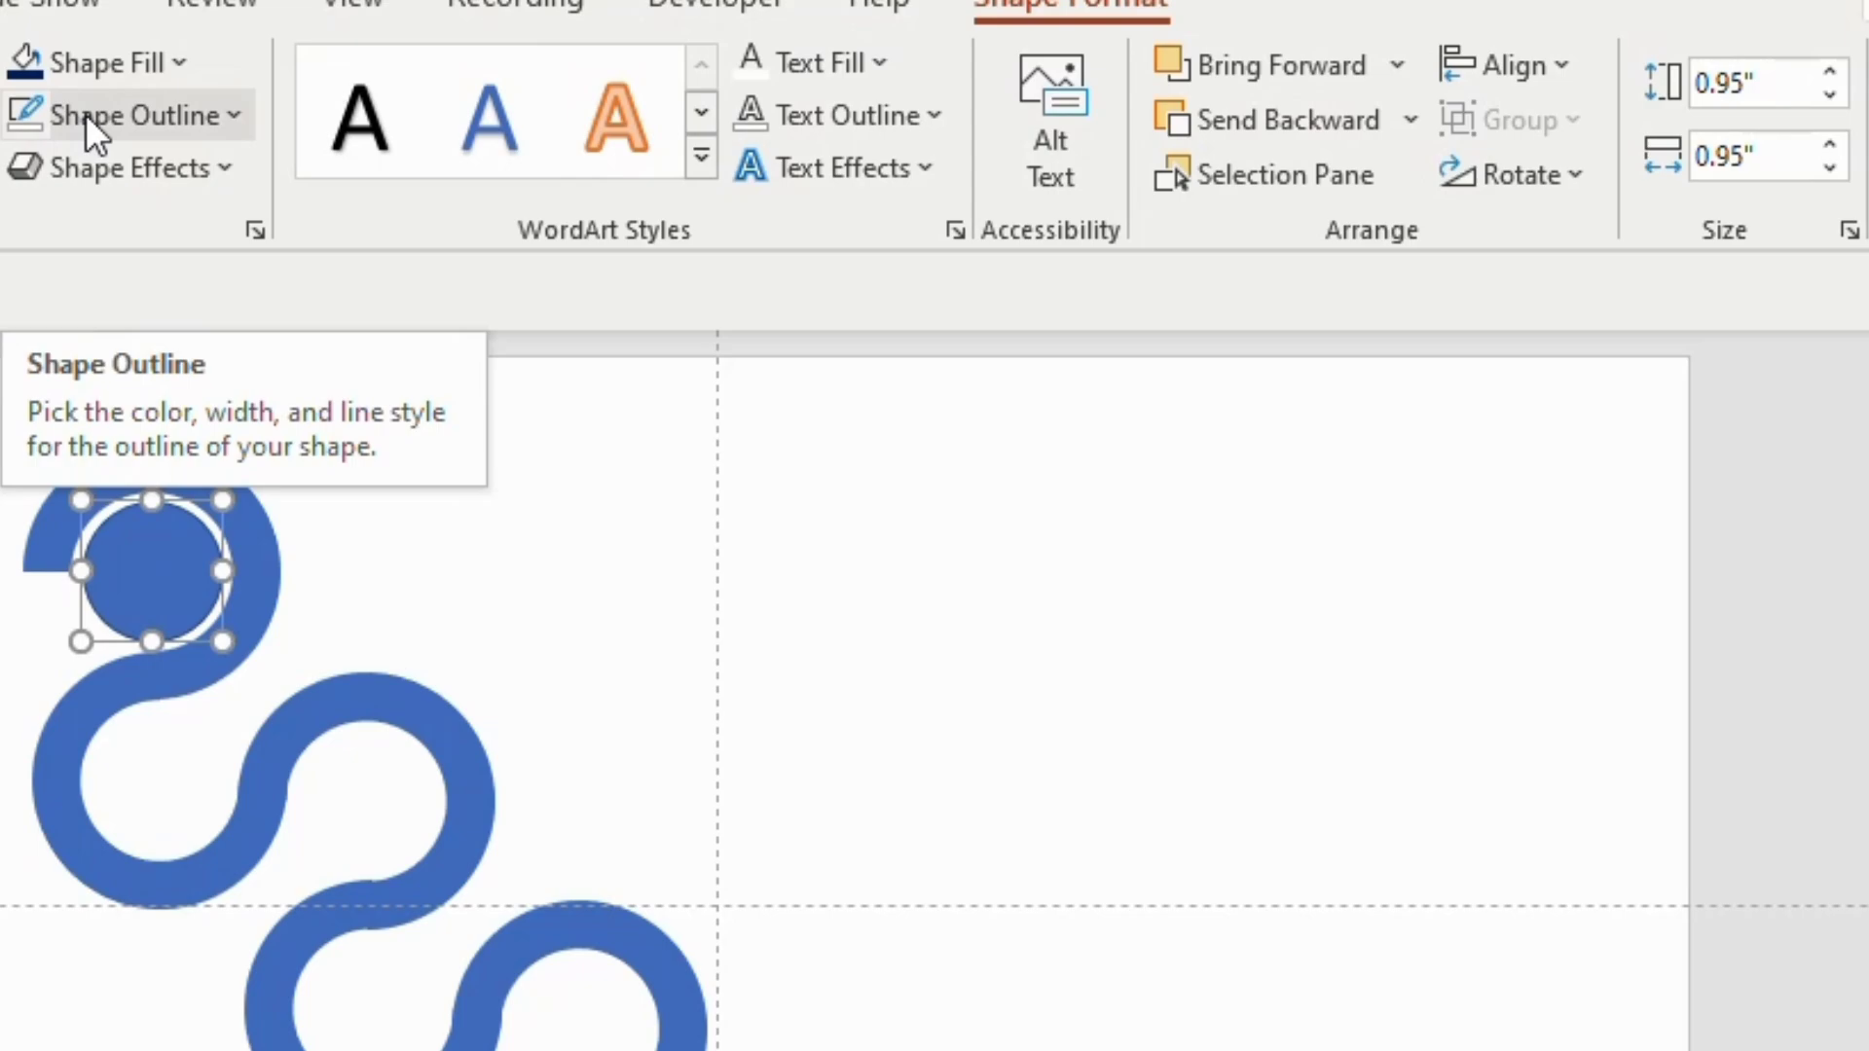
pyautogui.click(88, 117)
pyautogui.click(60, 618)
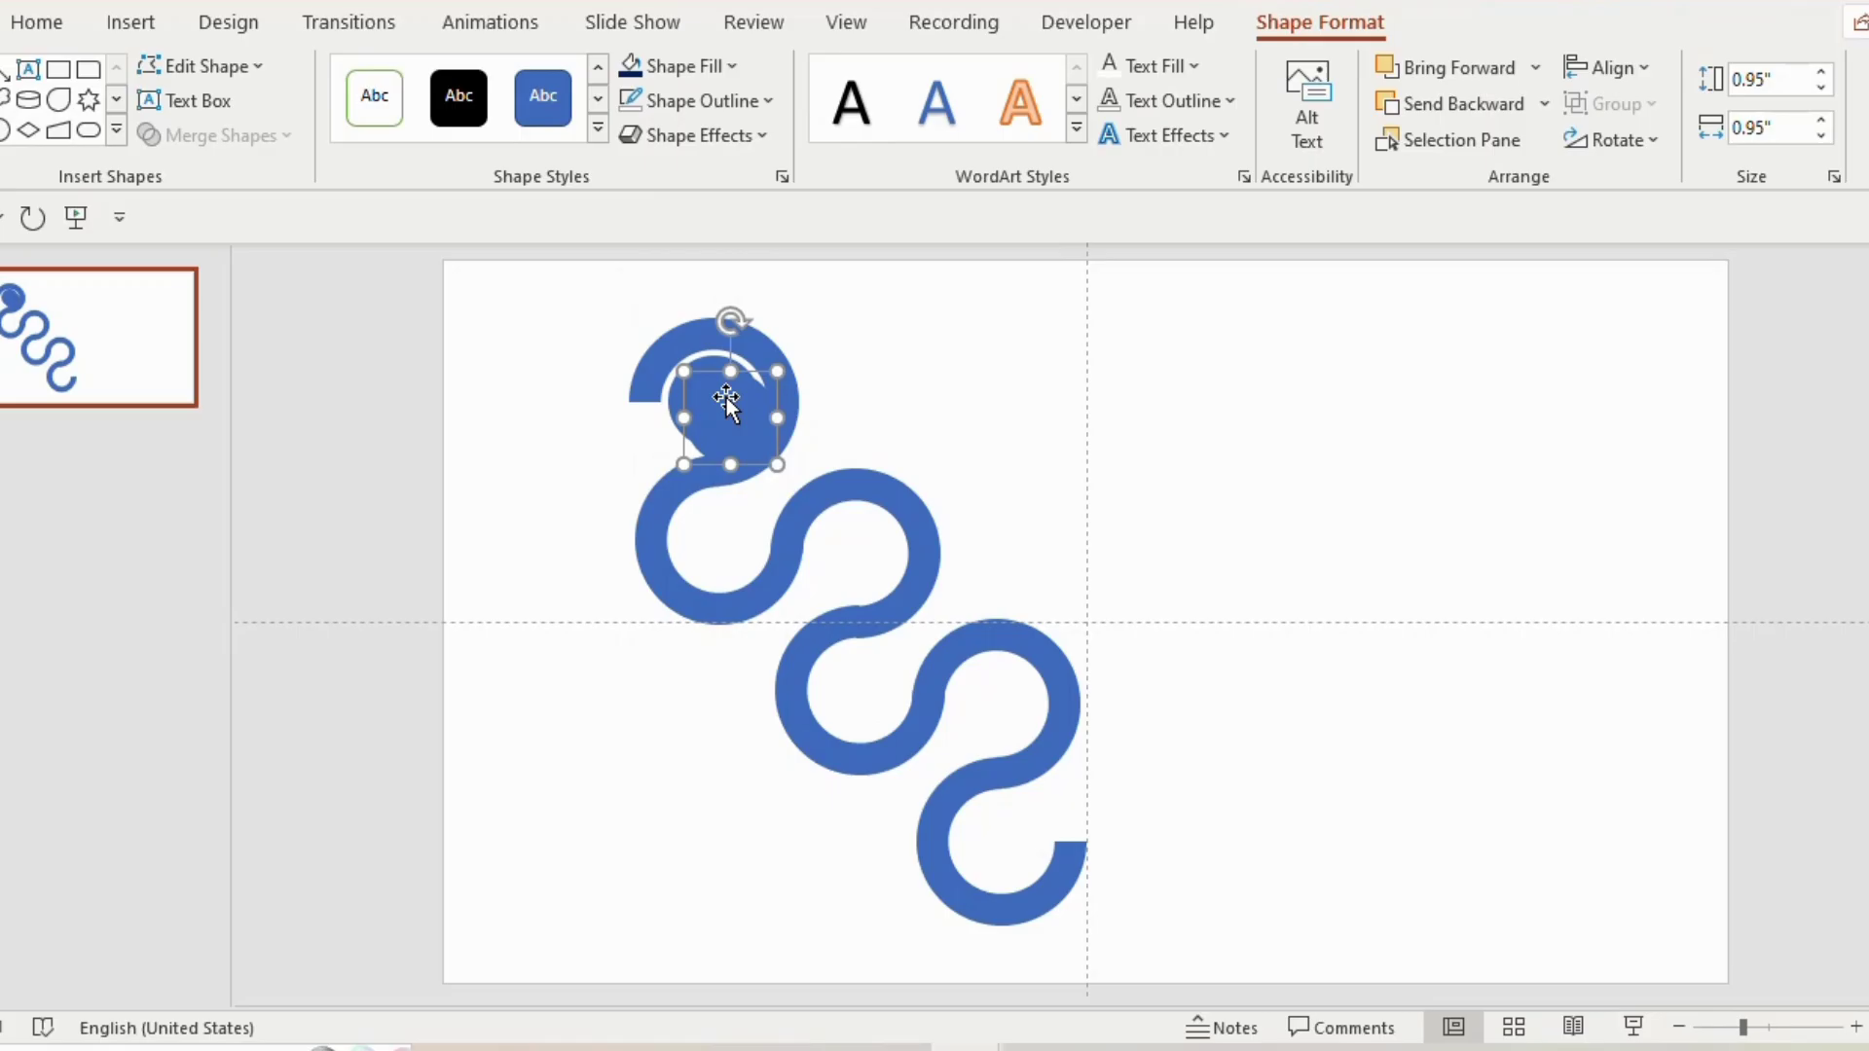
# Copy the circle into each of the remaining loops down to the bottom.
pyautogui.moveTo(731, 404); pyautogui.dragTo(721, 533)
pyautogui.hotkey('ctrl', 'v')
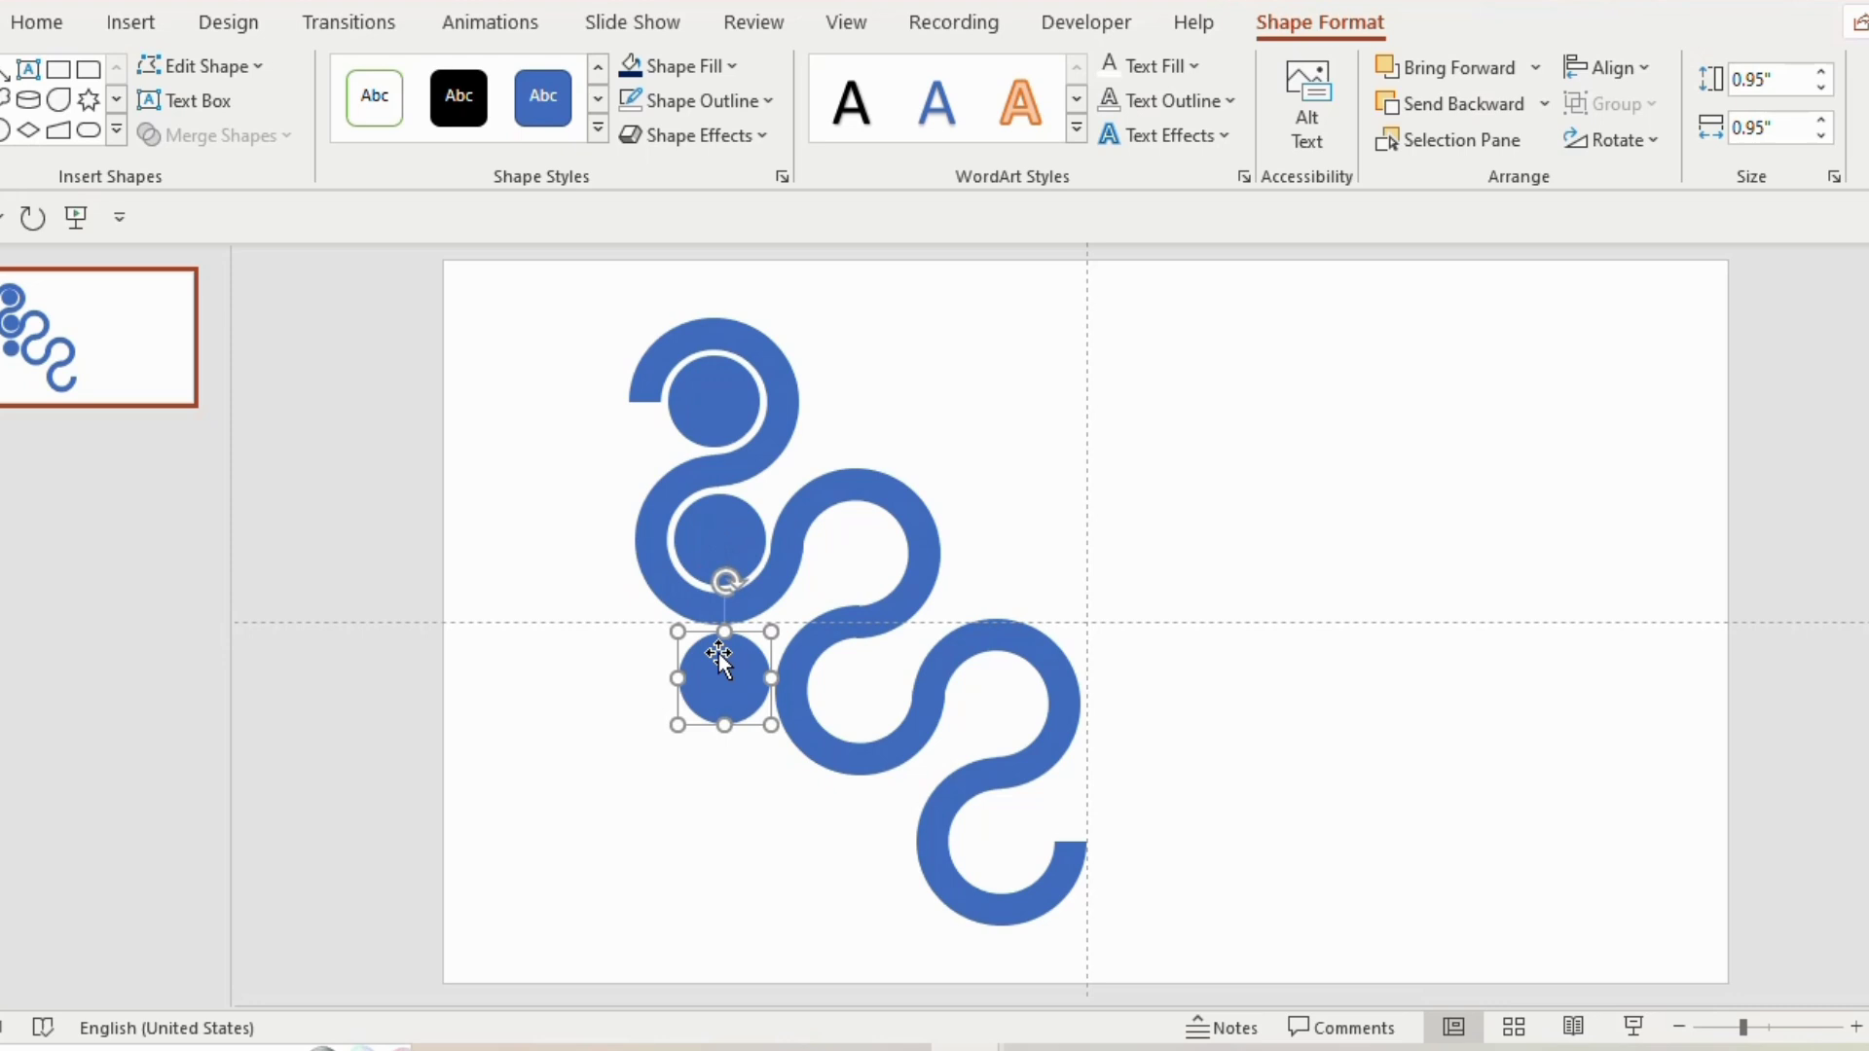
pyautogui.moveTo(721, 665)
pyautogui.mouseDown()
pyautogui.moveTo(853, 538)
pyautogui.moveTo(860, 692)
pyautogui.moveTo(992, 697)
pyautogui.mouseUp()
pyautogui.hotkey('ctrl', 'd')
pyautogui.moveTo(1132, 717); pyautogui.dragTo(1000, 844)
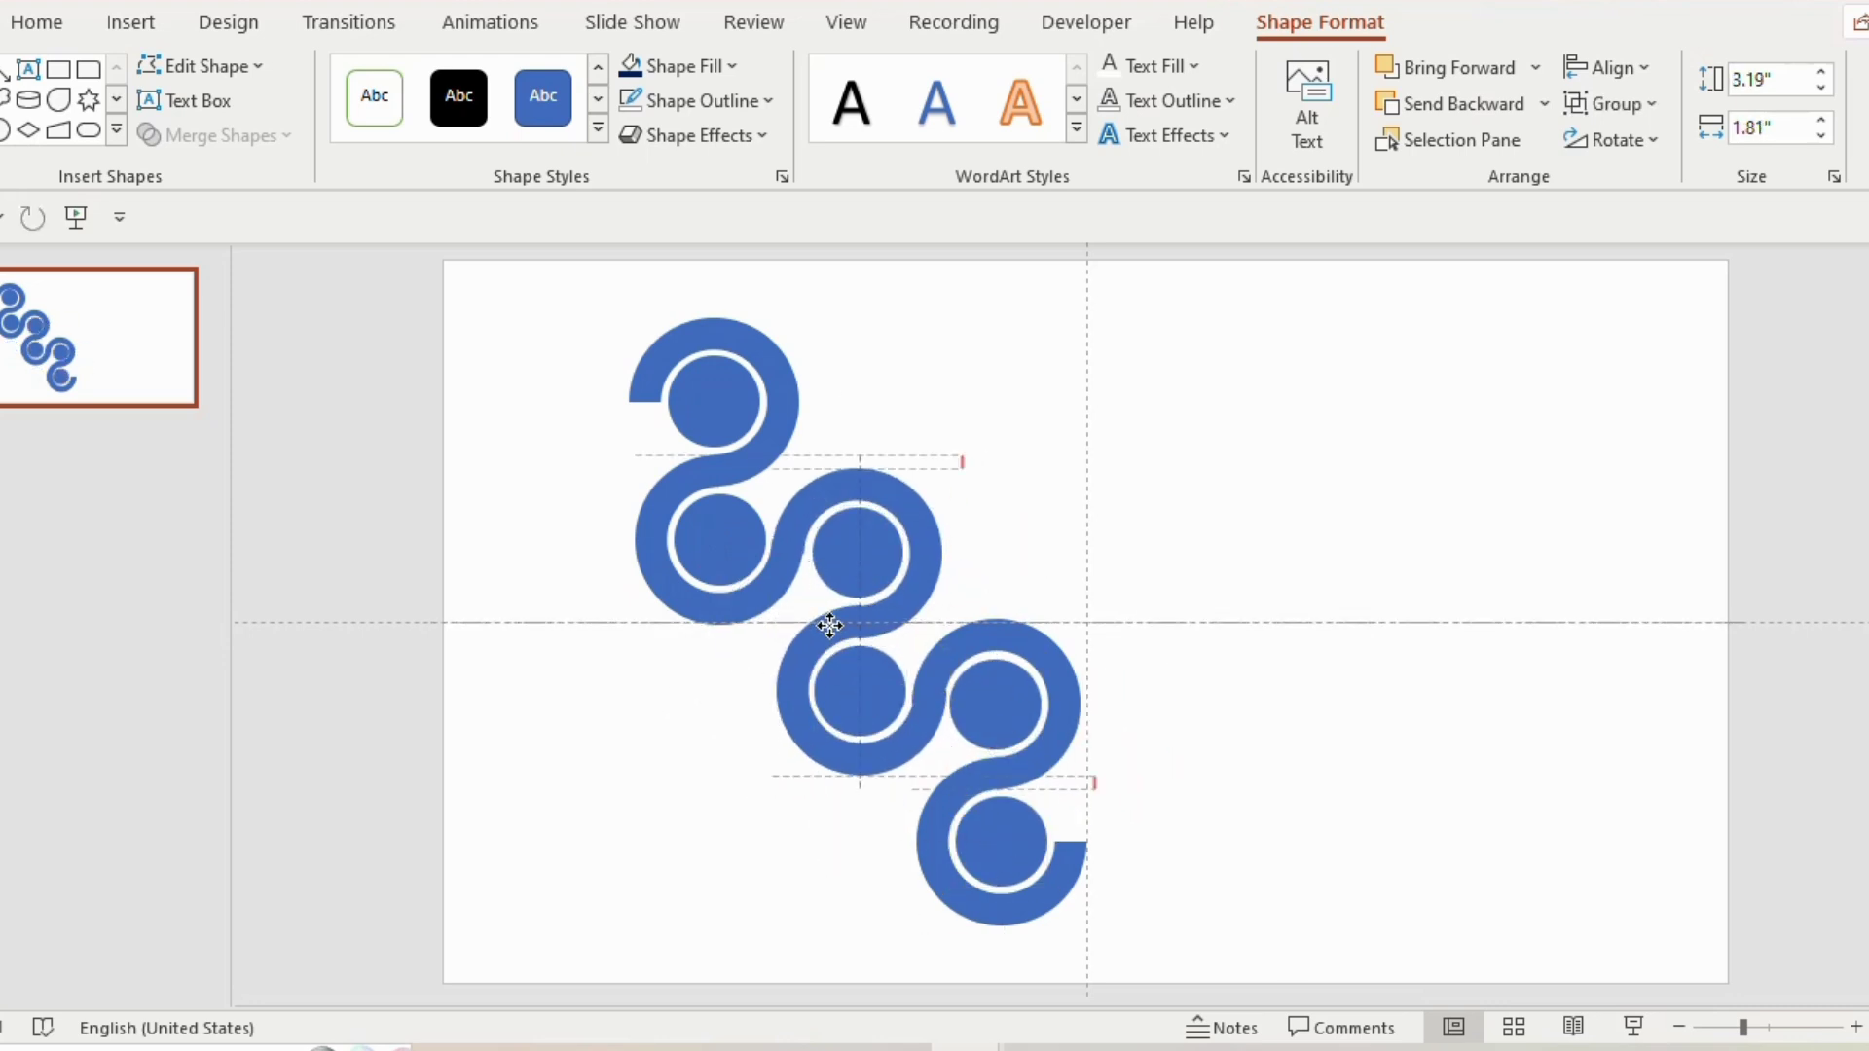
# Group all loops and circles and shift the chain right.
pyautogui.moveTo(491, 275)
pyautogui.mouseDown()
pyautogui.moveTo(936, 434)
pyautogui.moveTo(1244, 957)
pyautogui.mouseUp()
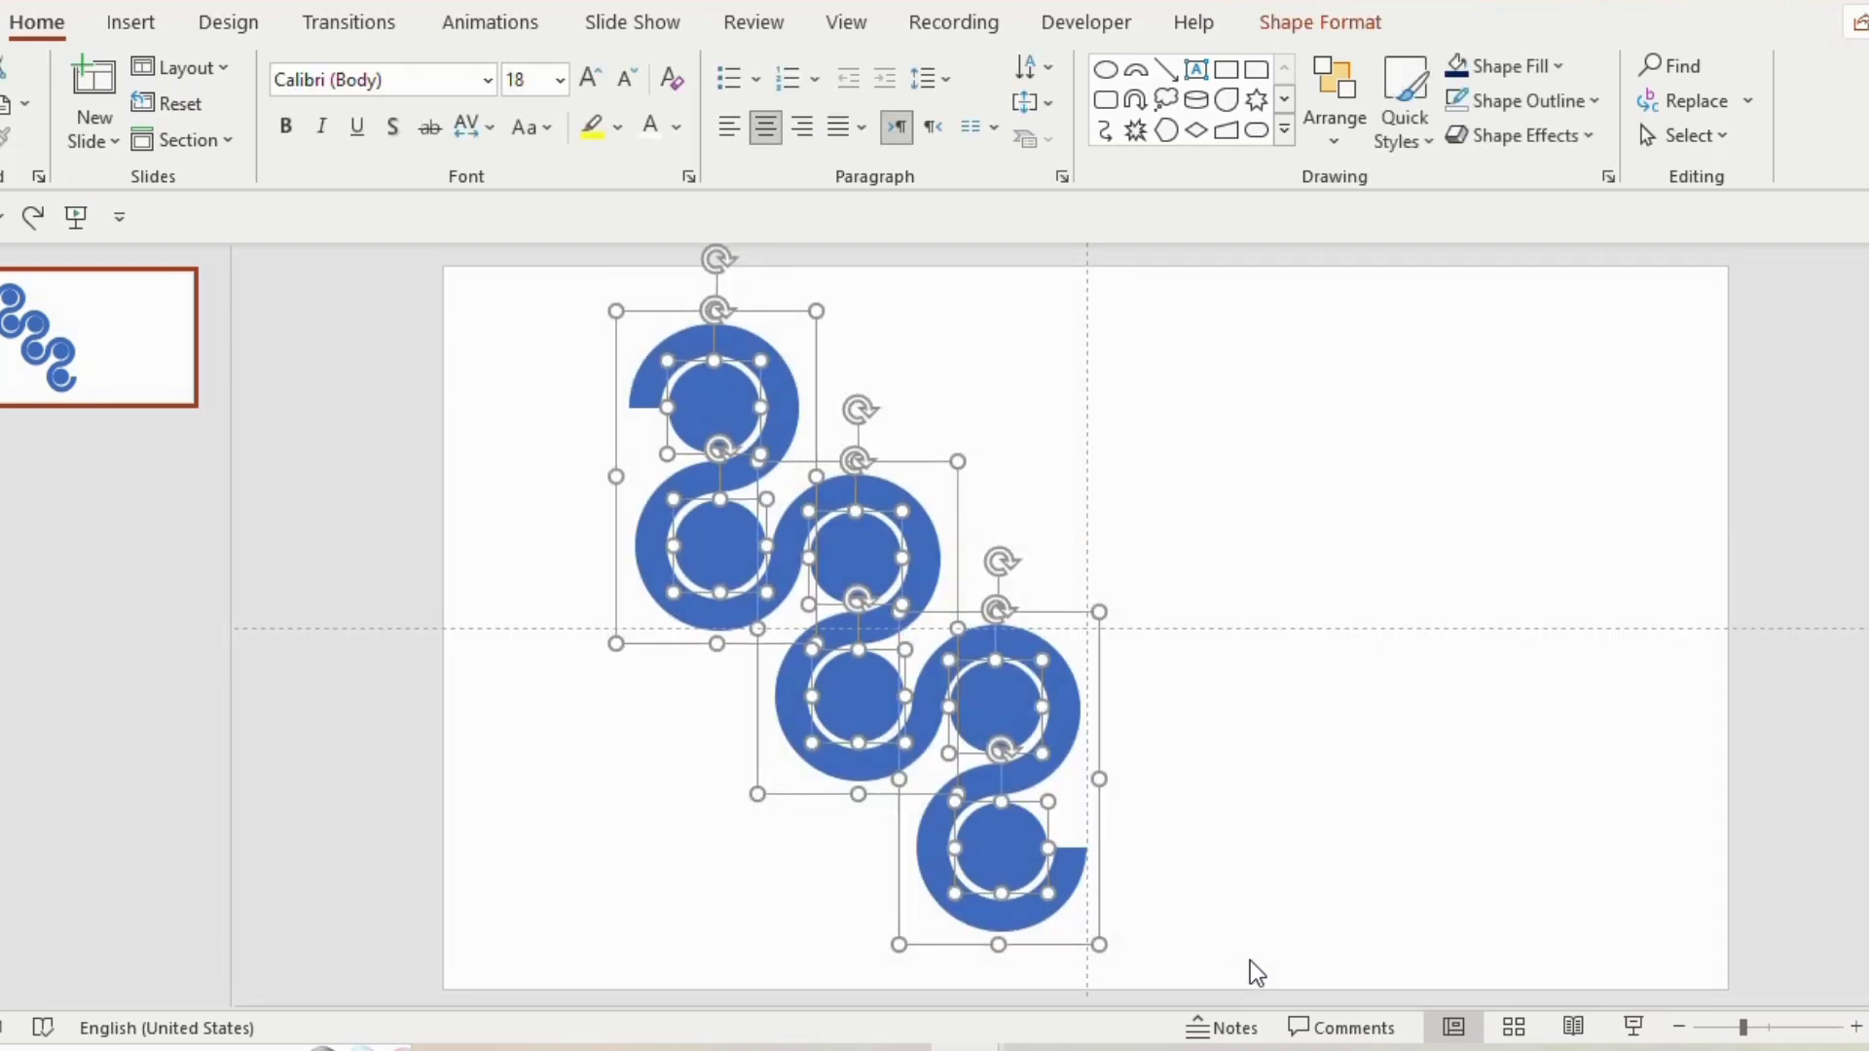
pyautogui.hotkey('ctrl', 'g')
pyautogui.moveTo(980, 317); pyautogui.dragTo(1223, 333)
# Hide the guides and ungroup the chain into separate shapes.
pyautogui.click(846, 24)
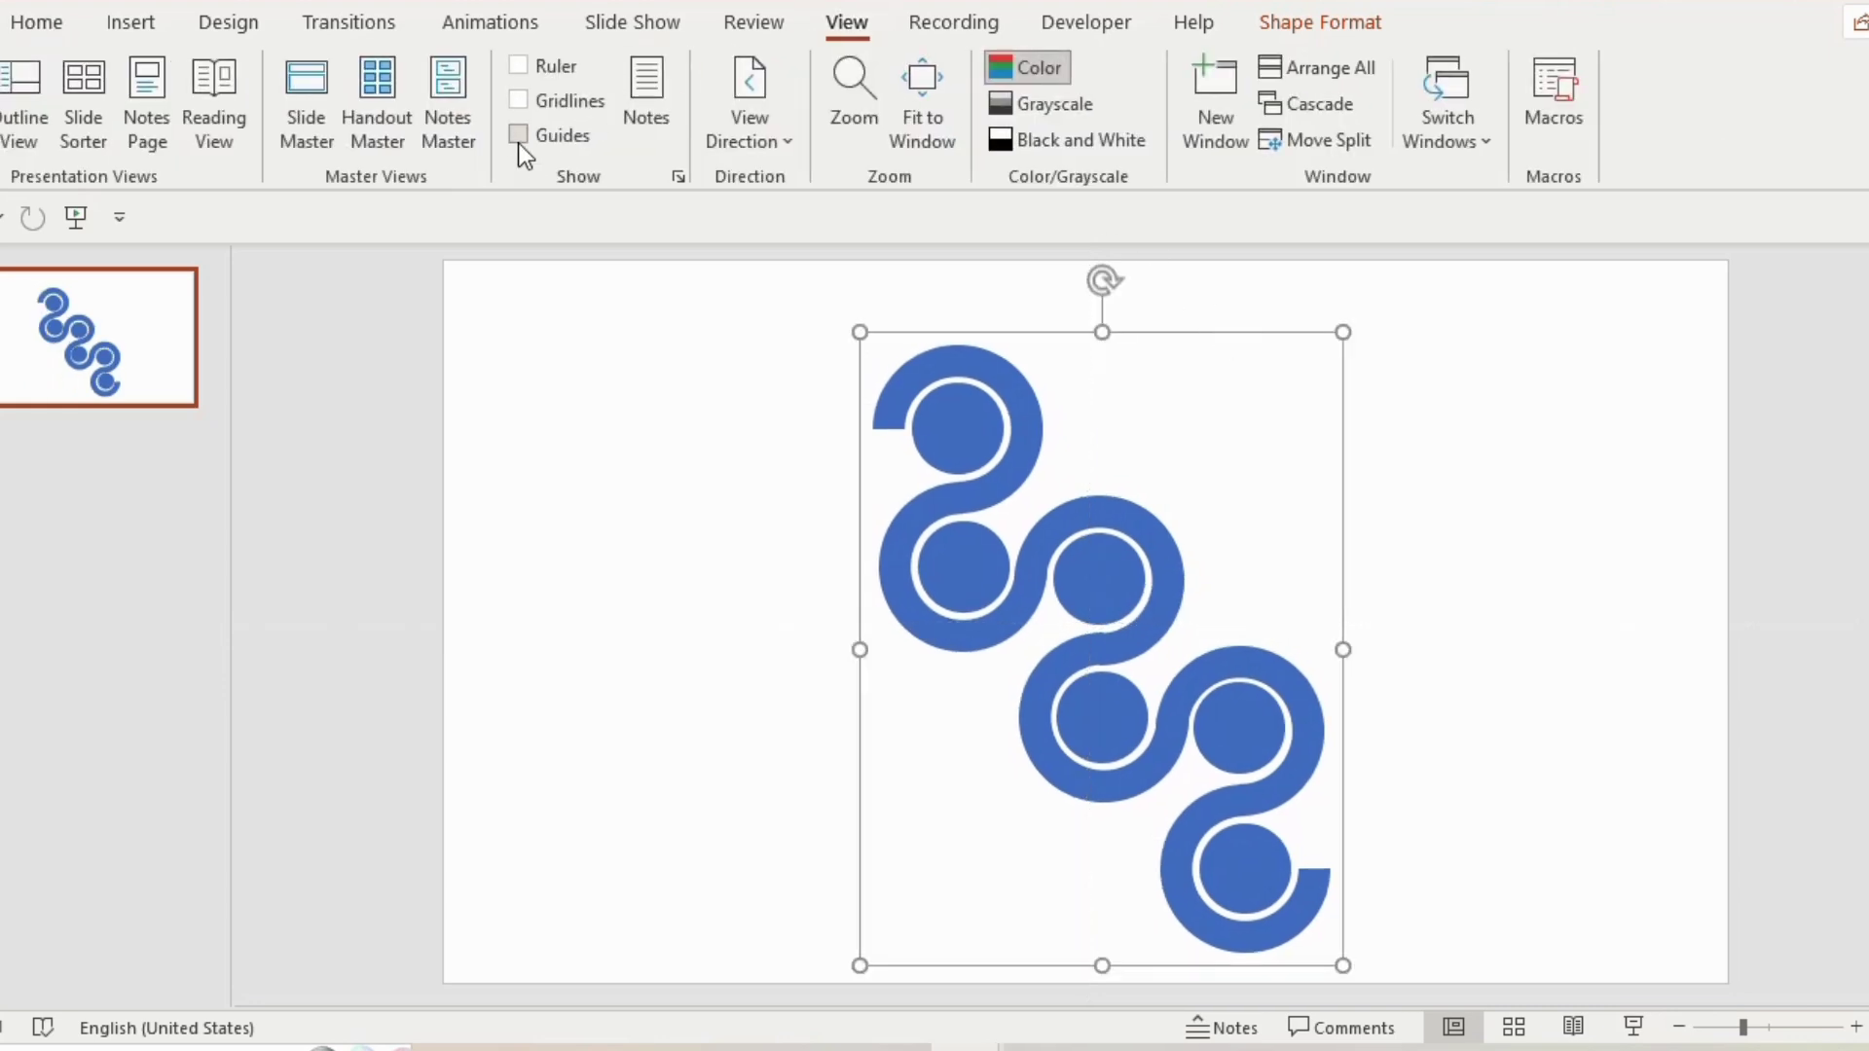
pyautogui.scroll(6, 519, 141)
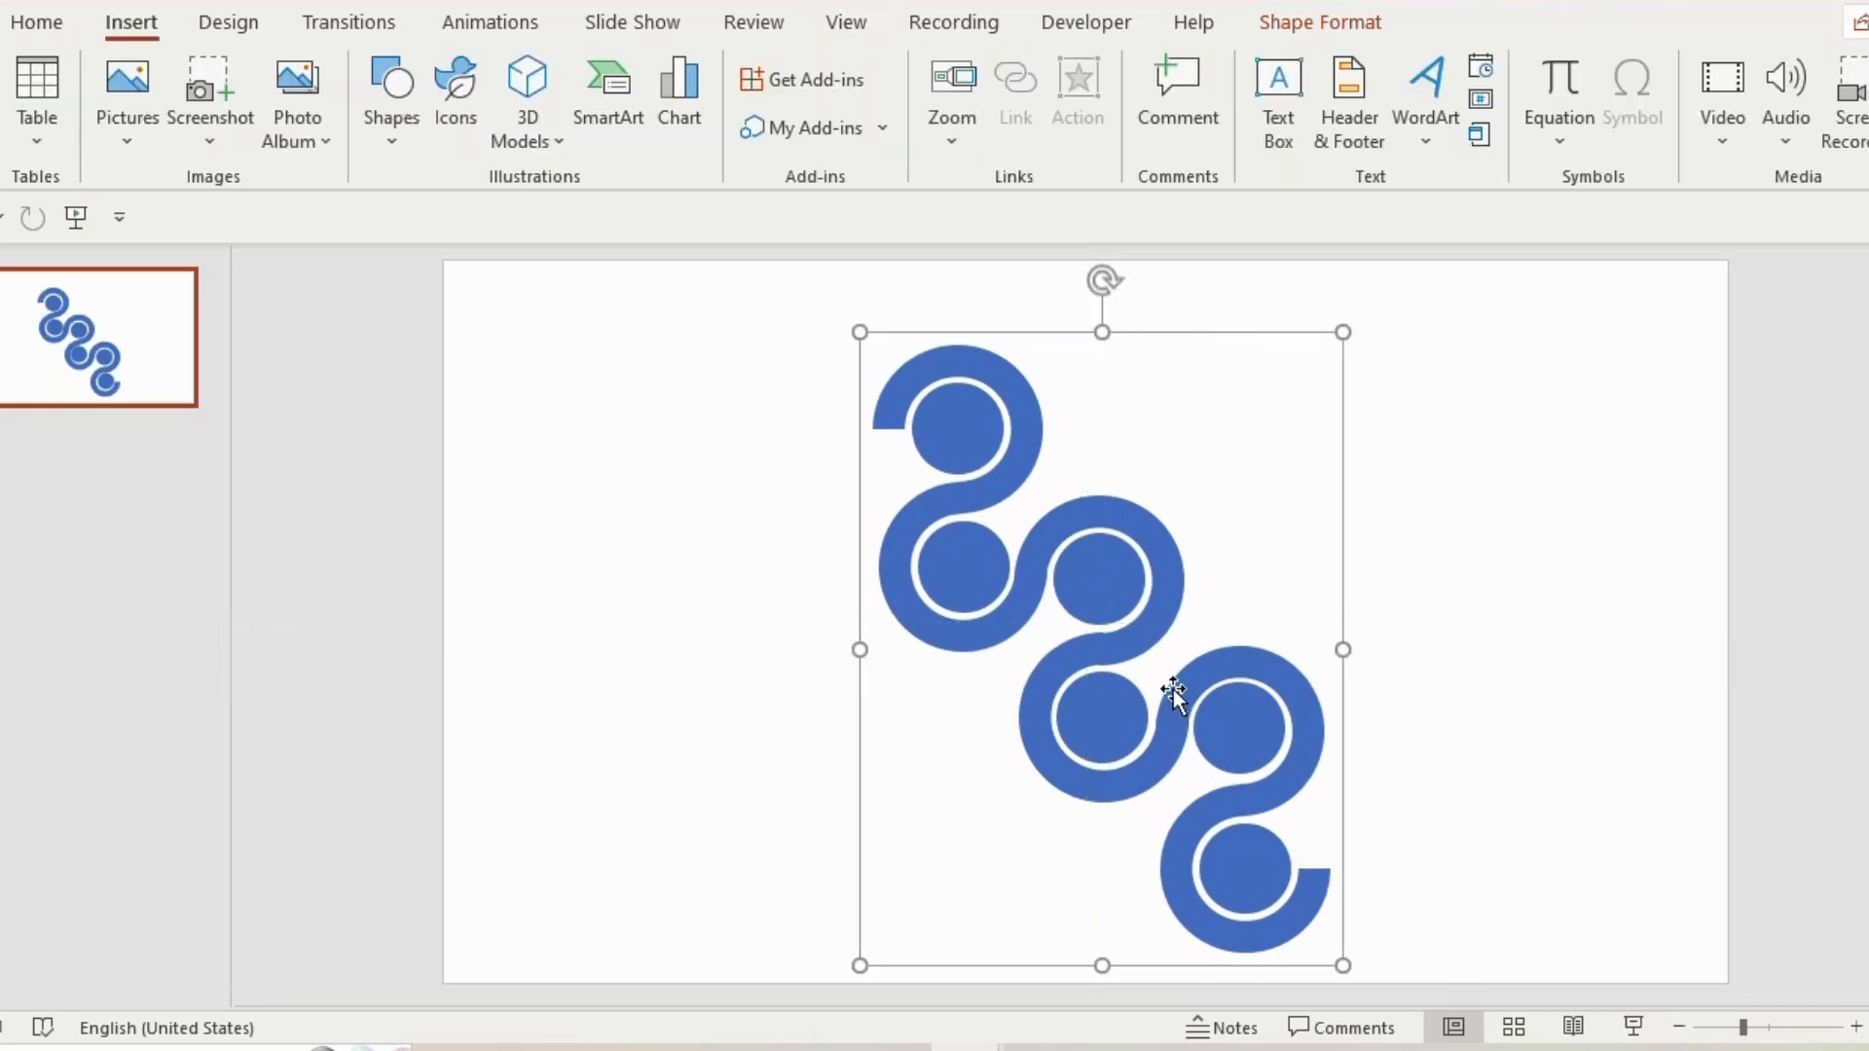
pyautogui.rightClick(1136, 577)
pyautogui.moveTo(1218, 195)
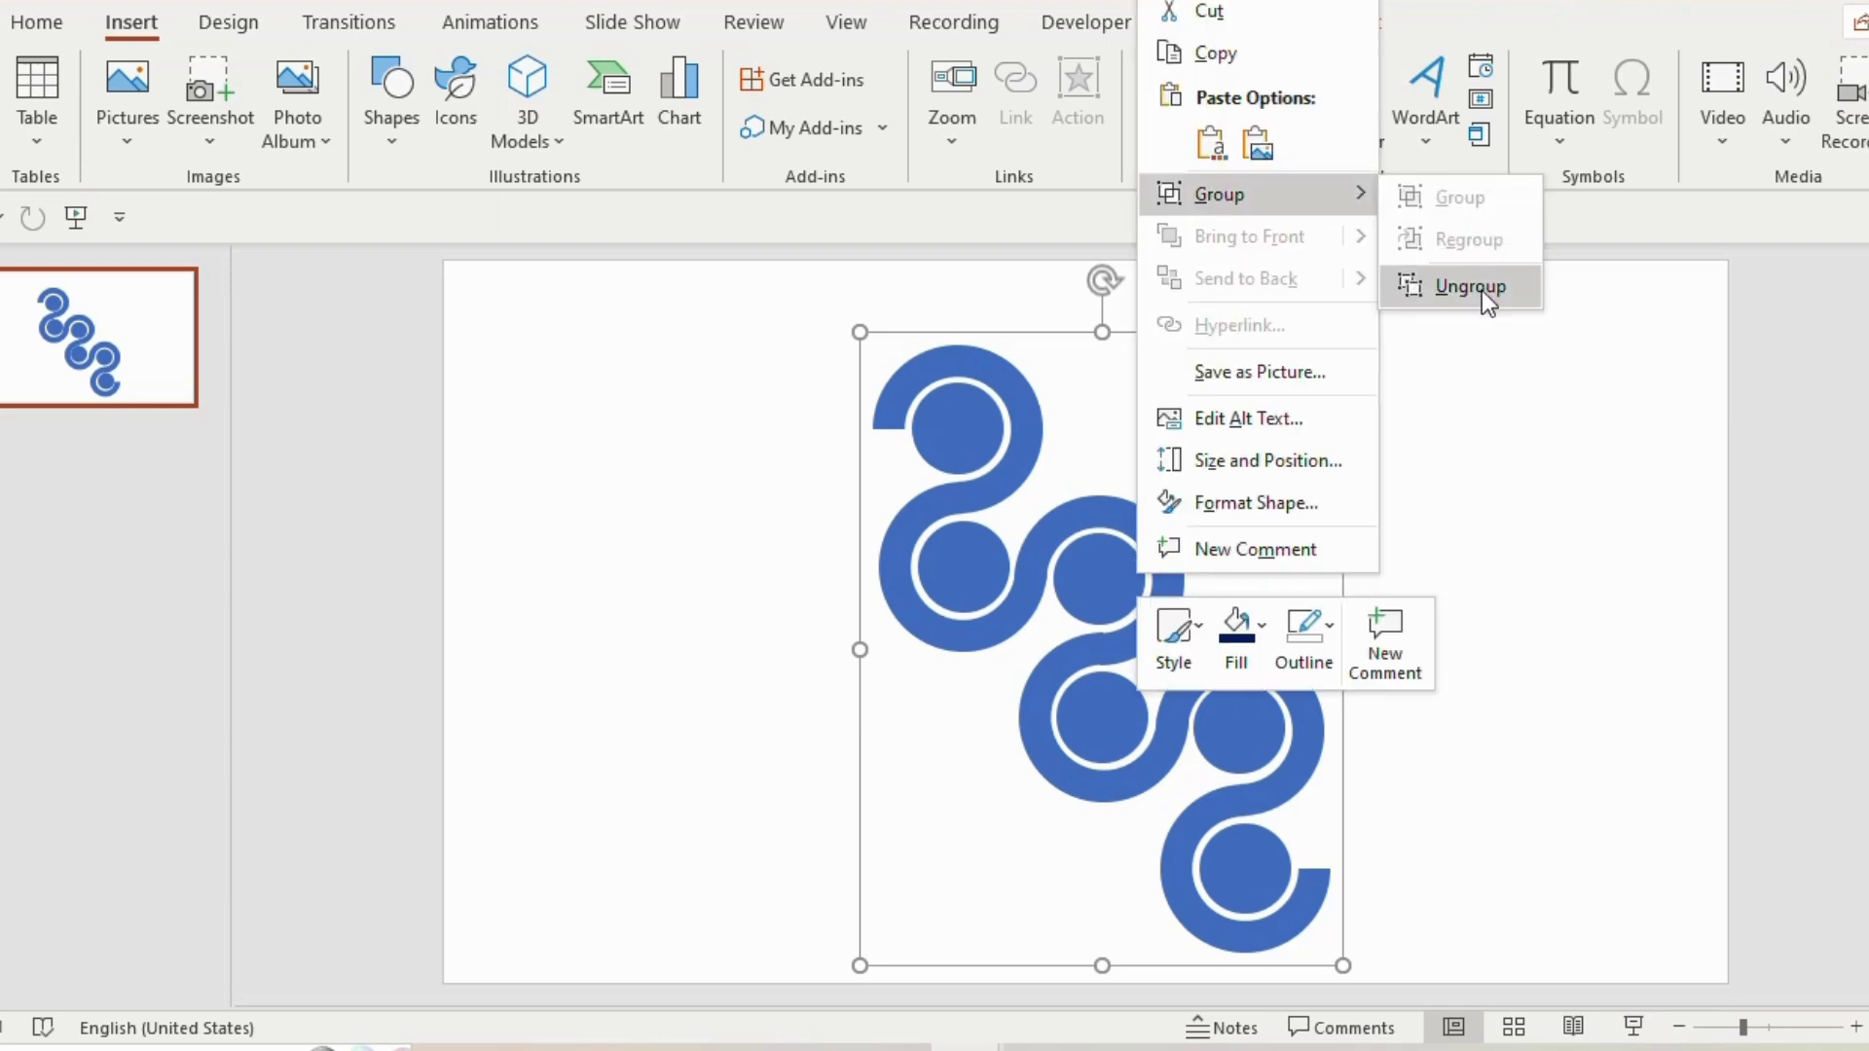
pyautogui.click(1482, 290)
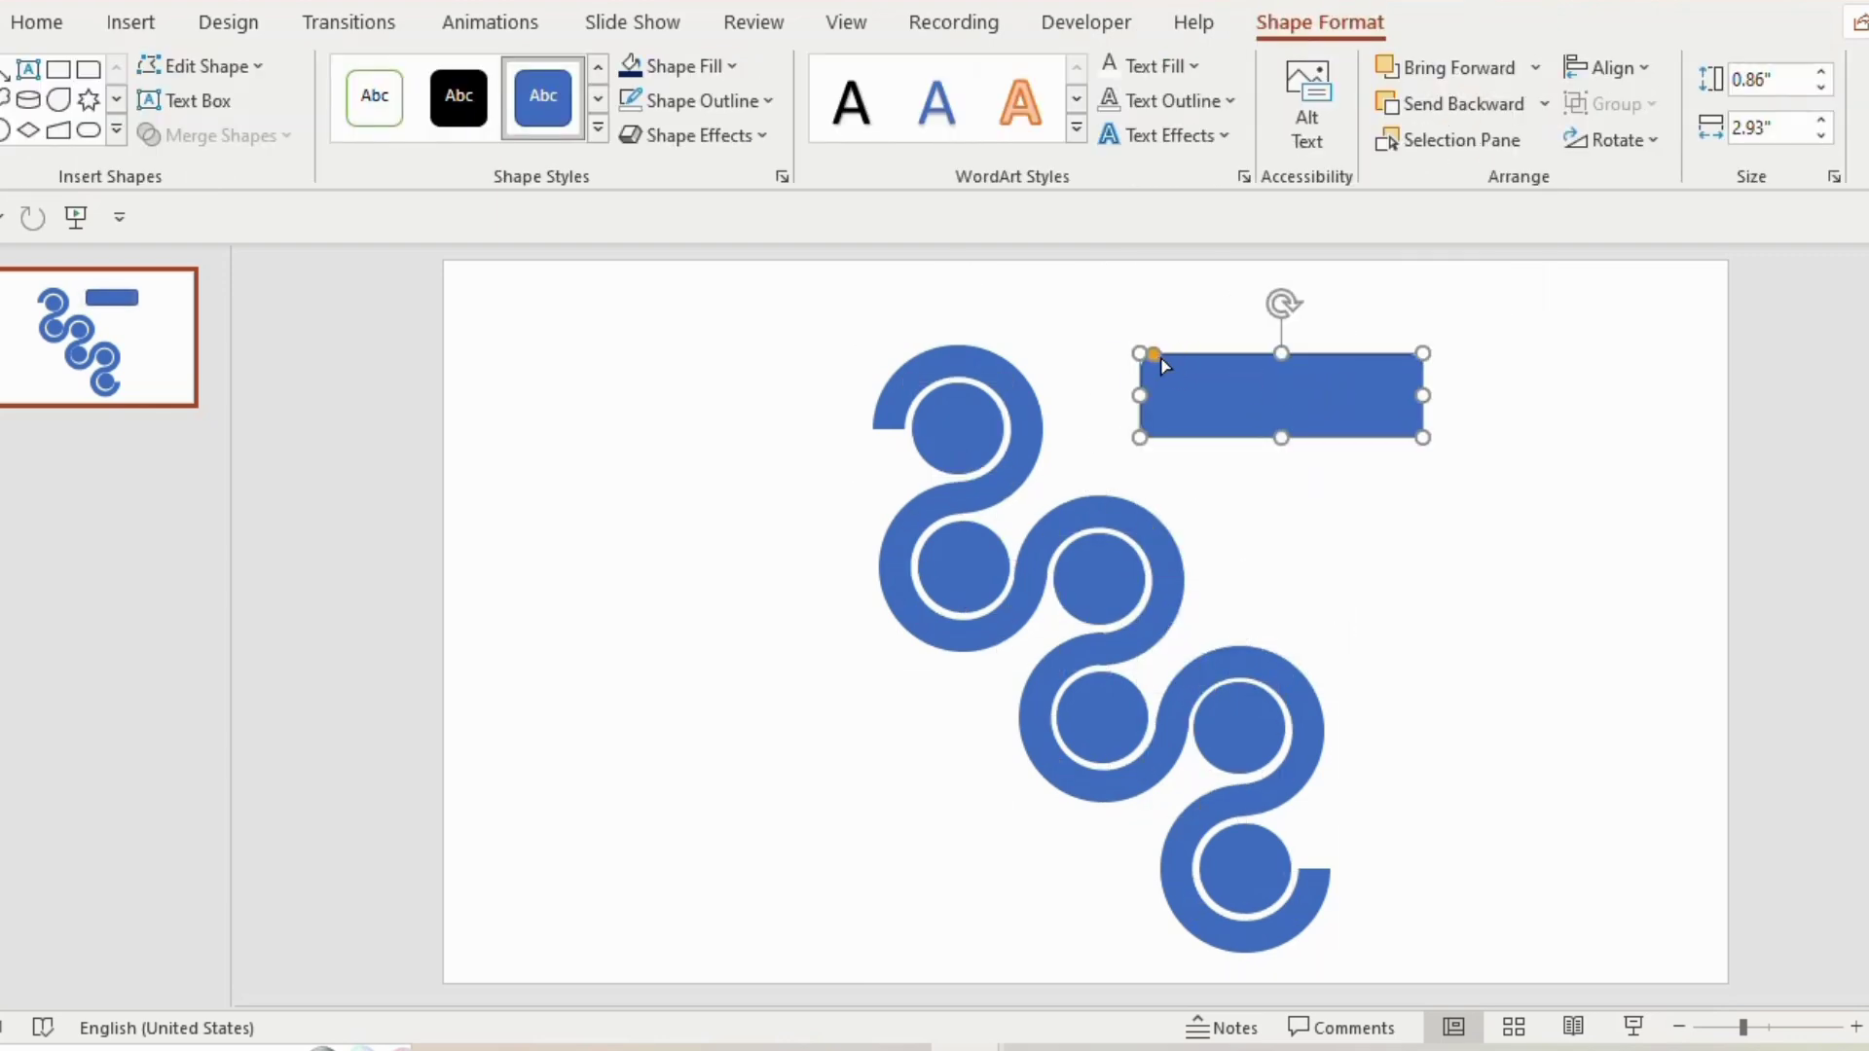
# Fully round the bar's ends and subtract a square from its left end.
pyautogui.moveTo(1154, 360); pyautogui.dragTo(1253, 456)
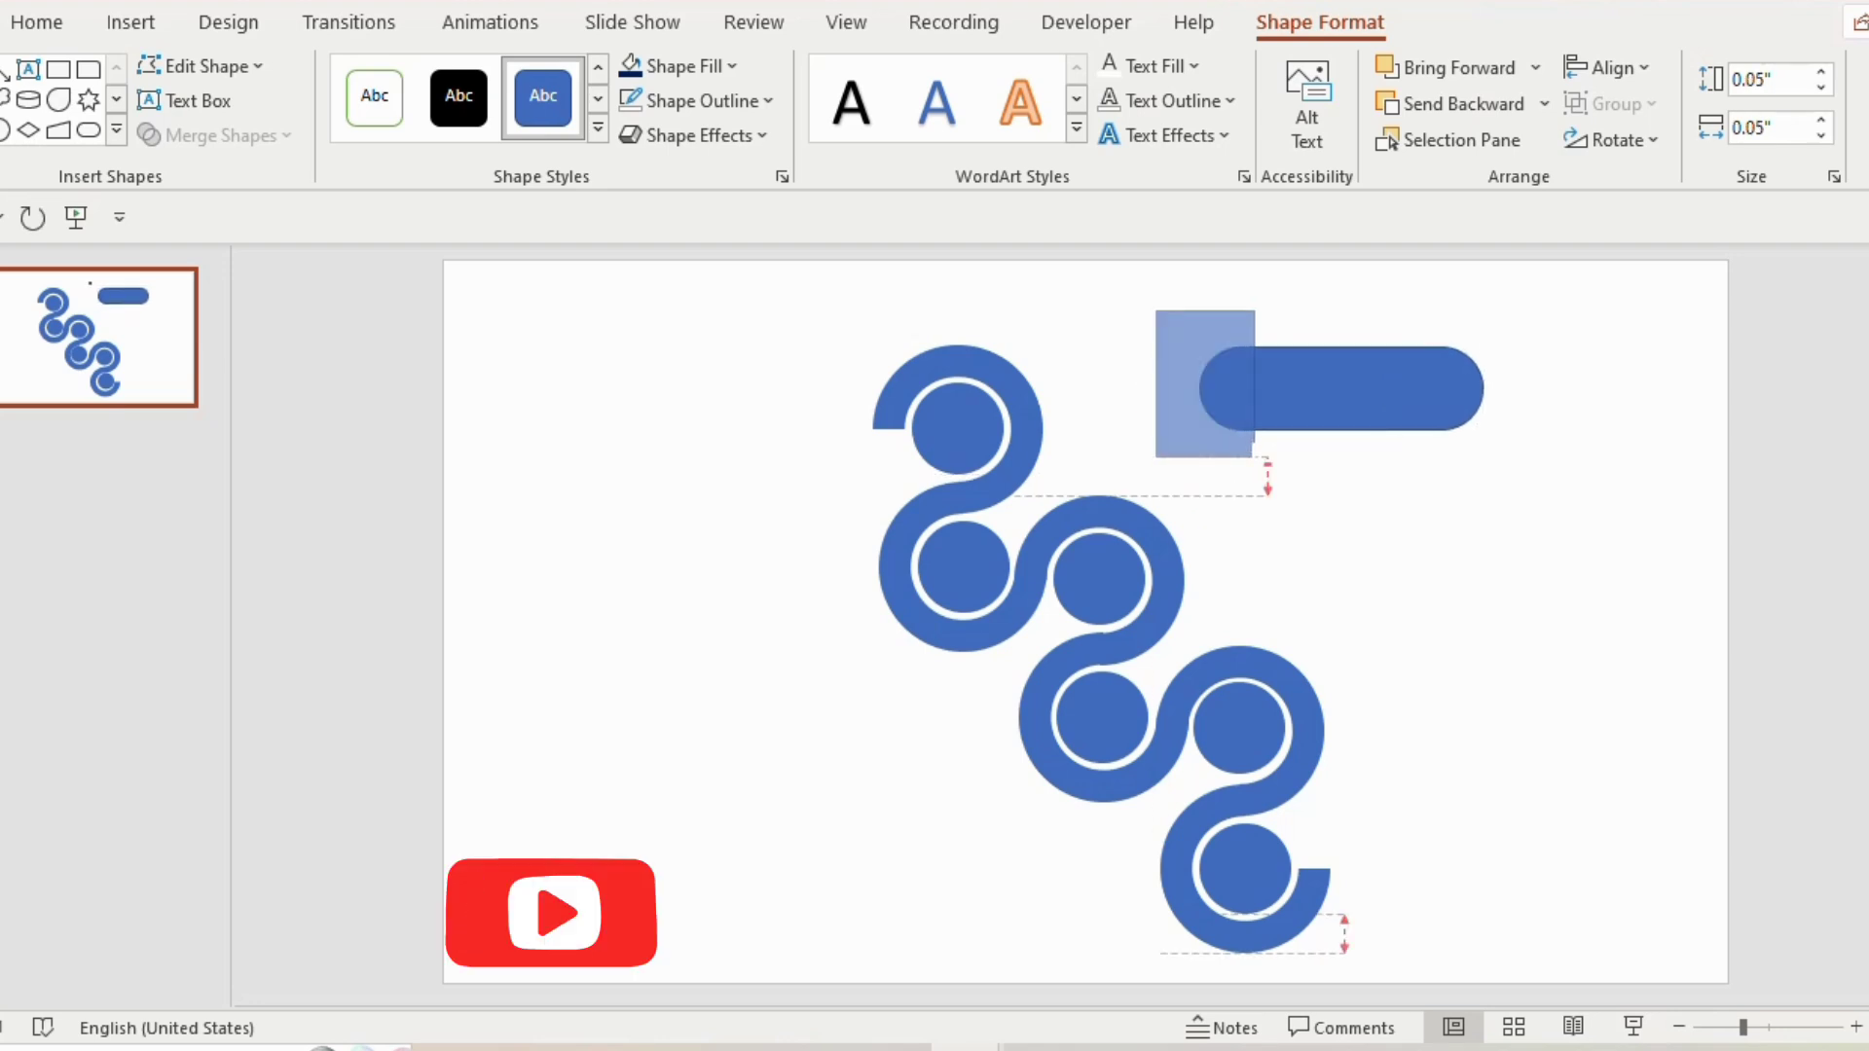
pyautogui.moveTo(1252, 457); pyautogui.dragTo(1248, 465)
pyautogui.click(1372, 390)
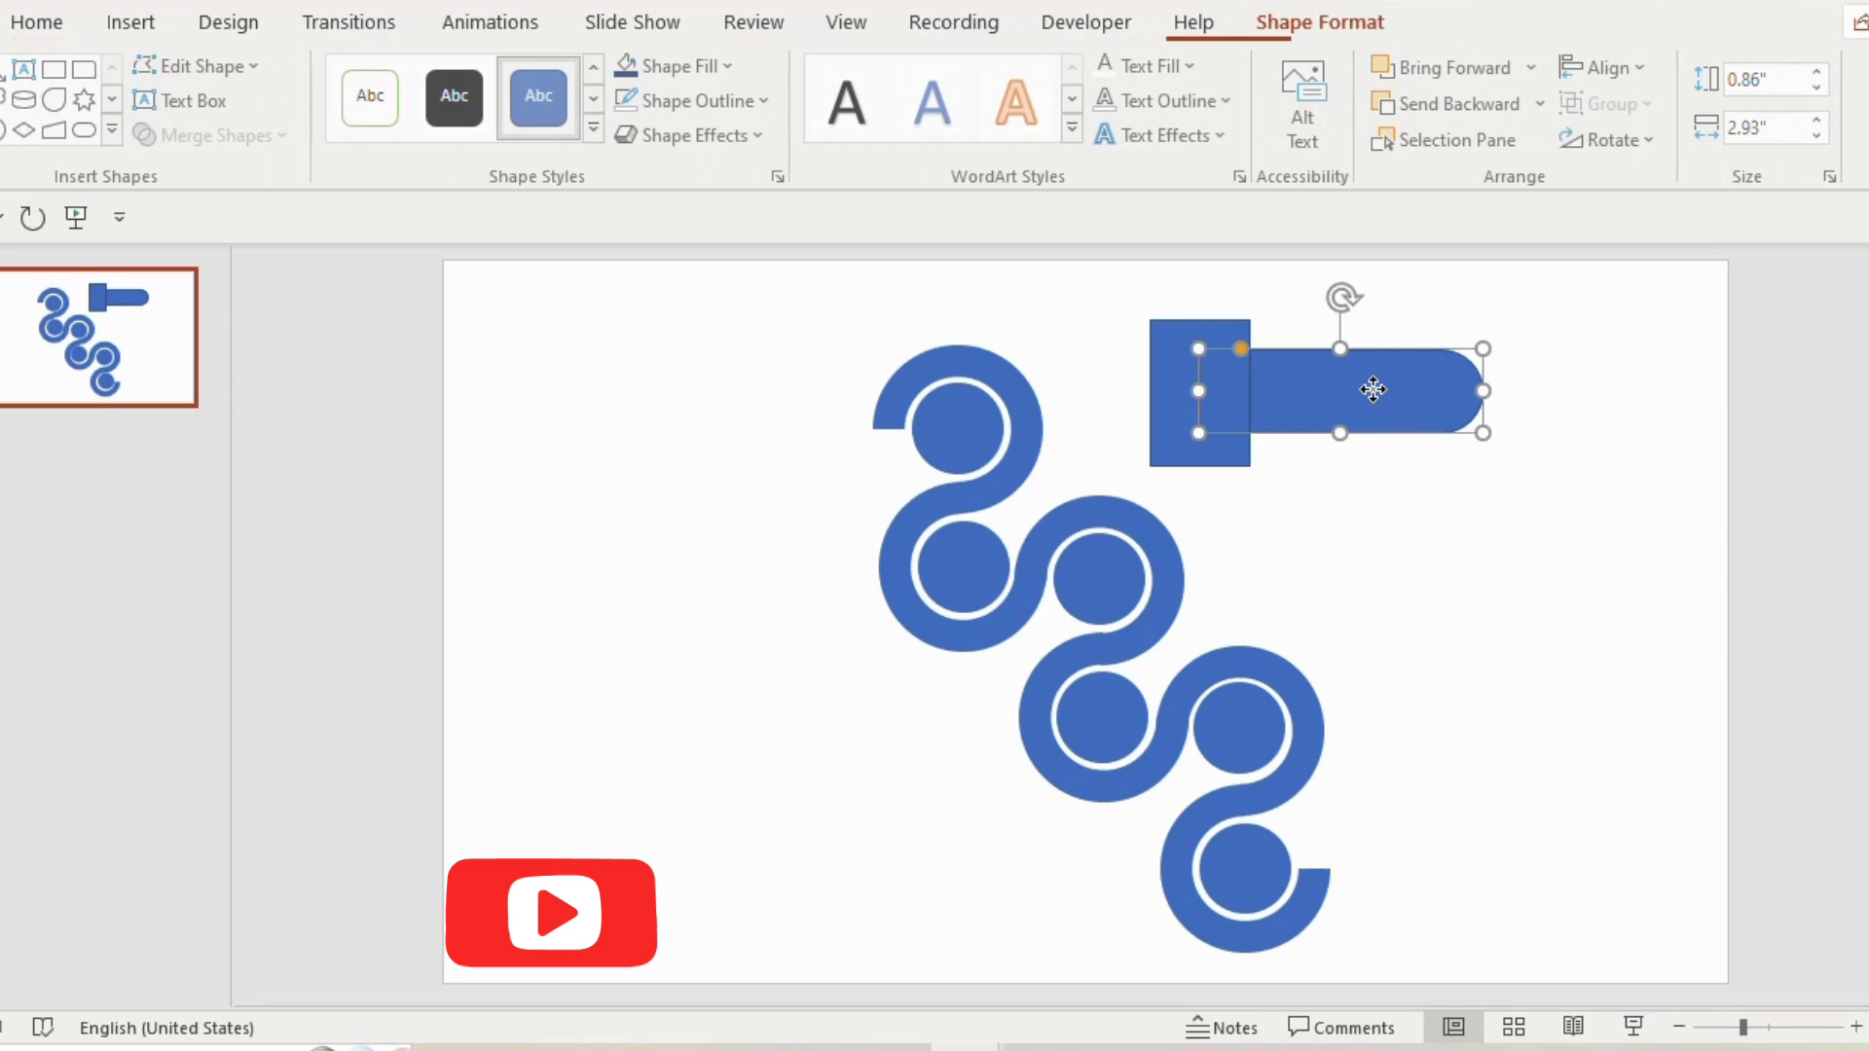
pyautogui.keyDown('shift'); pyautogui.click(1182, 352); pyautogui.keyUp('shift')
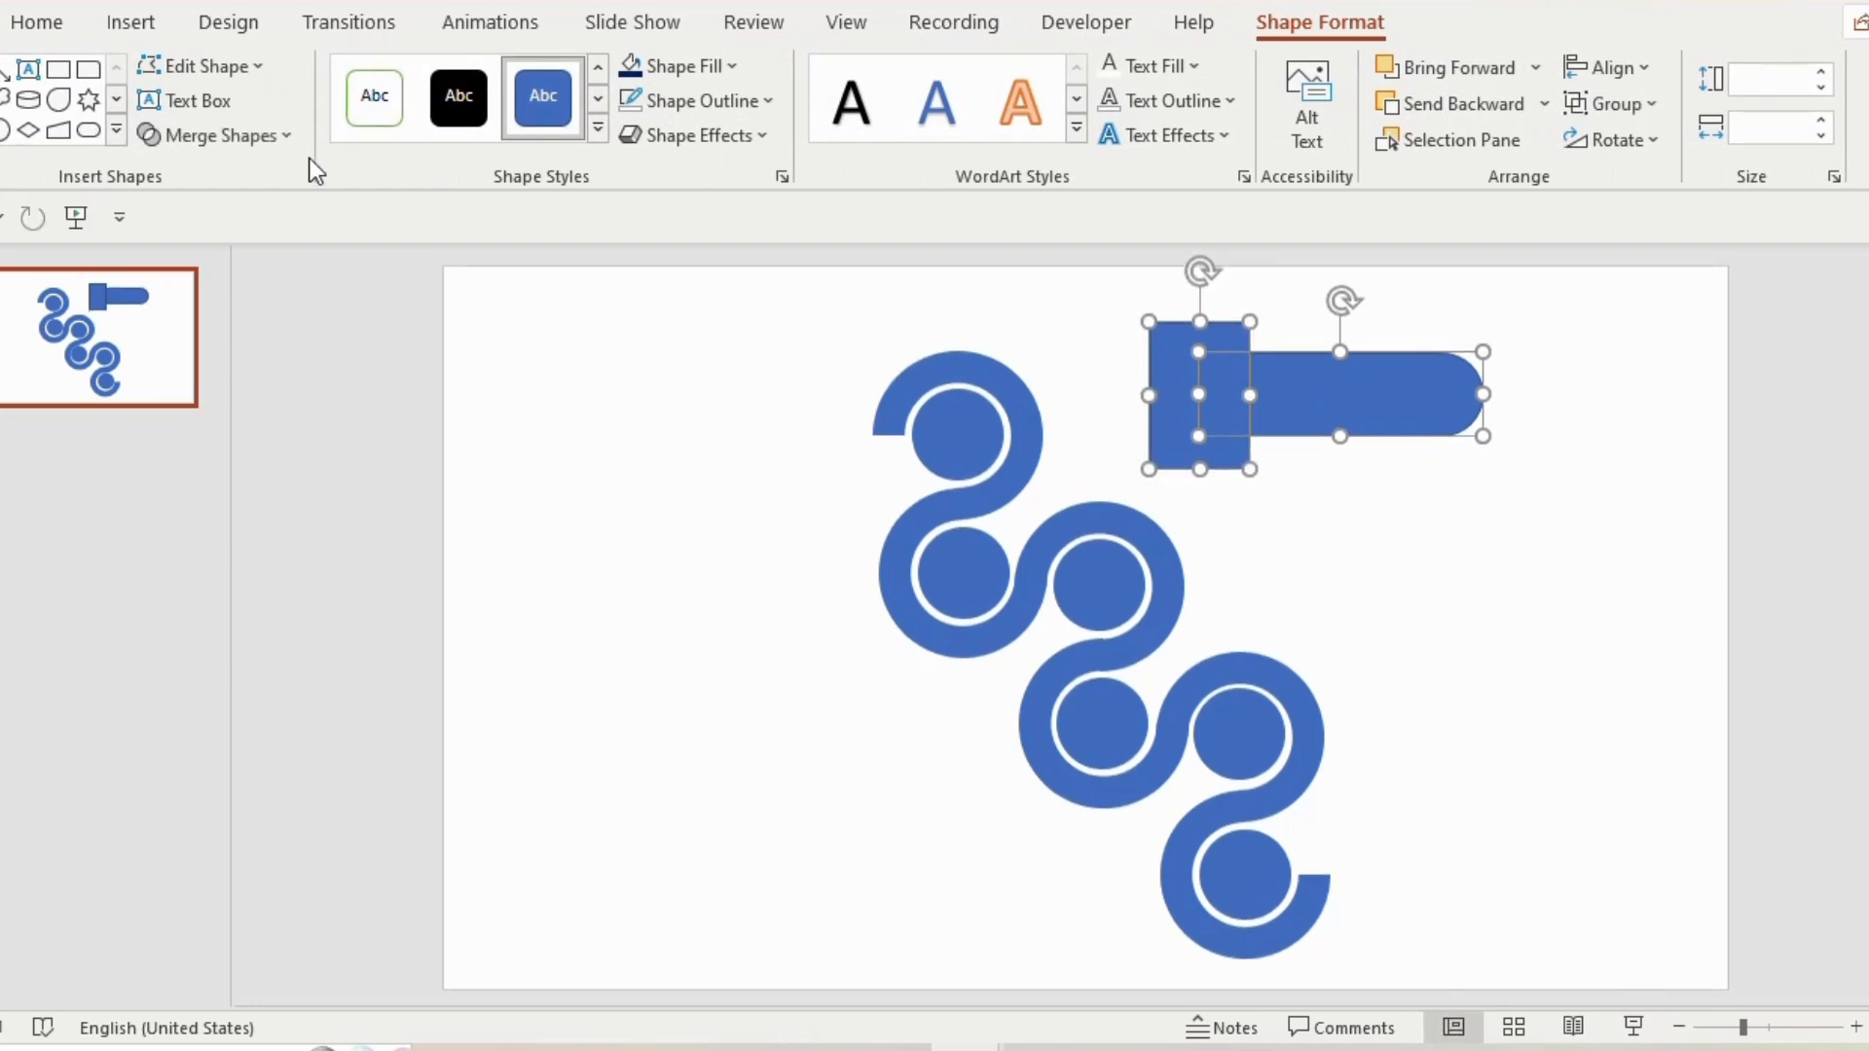
pyautogui.click(244, 133)
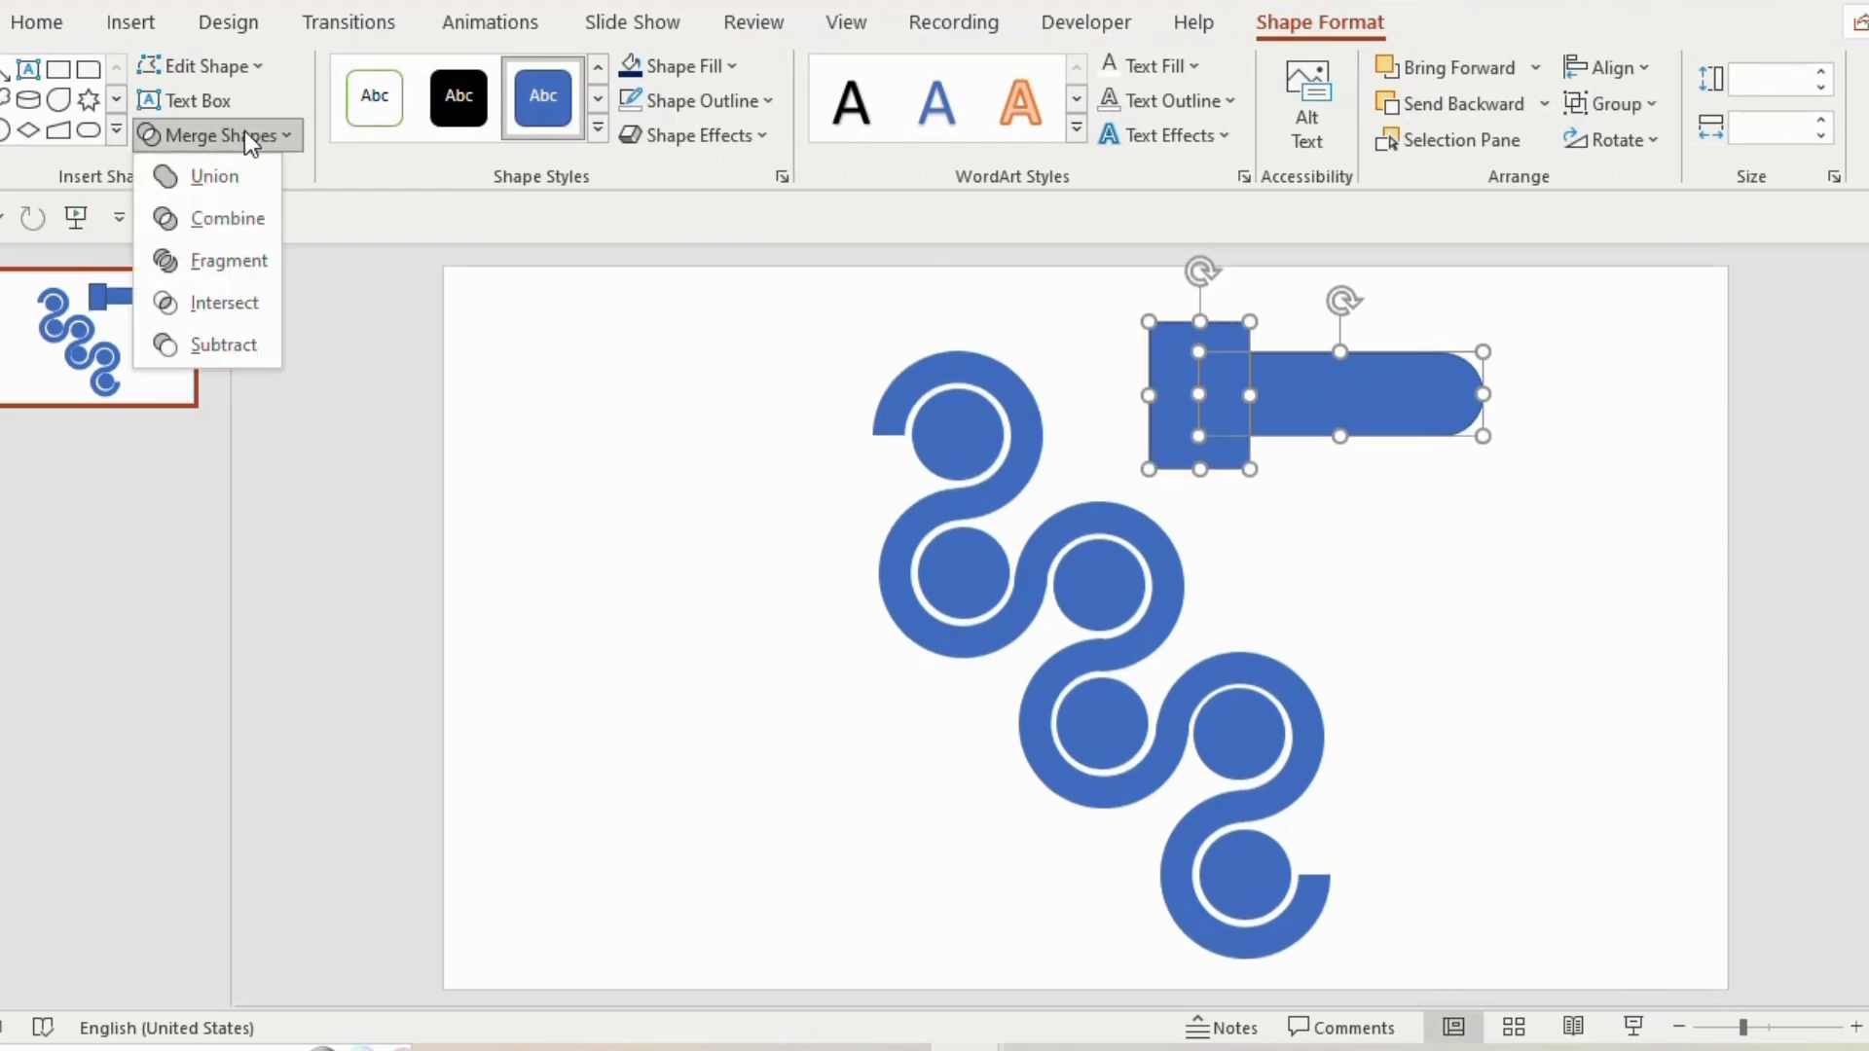
pyautogui.click(218, 348)
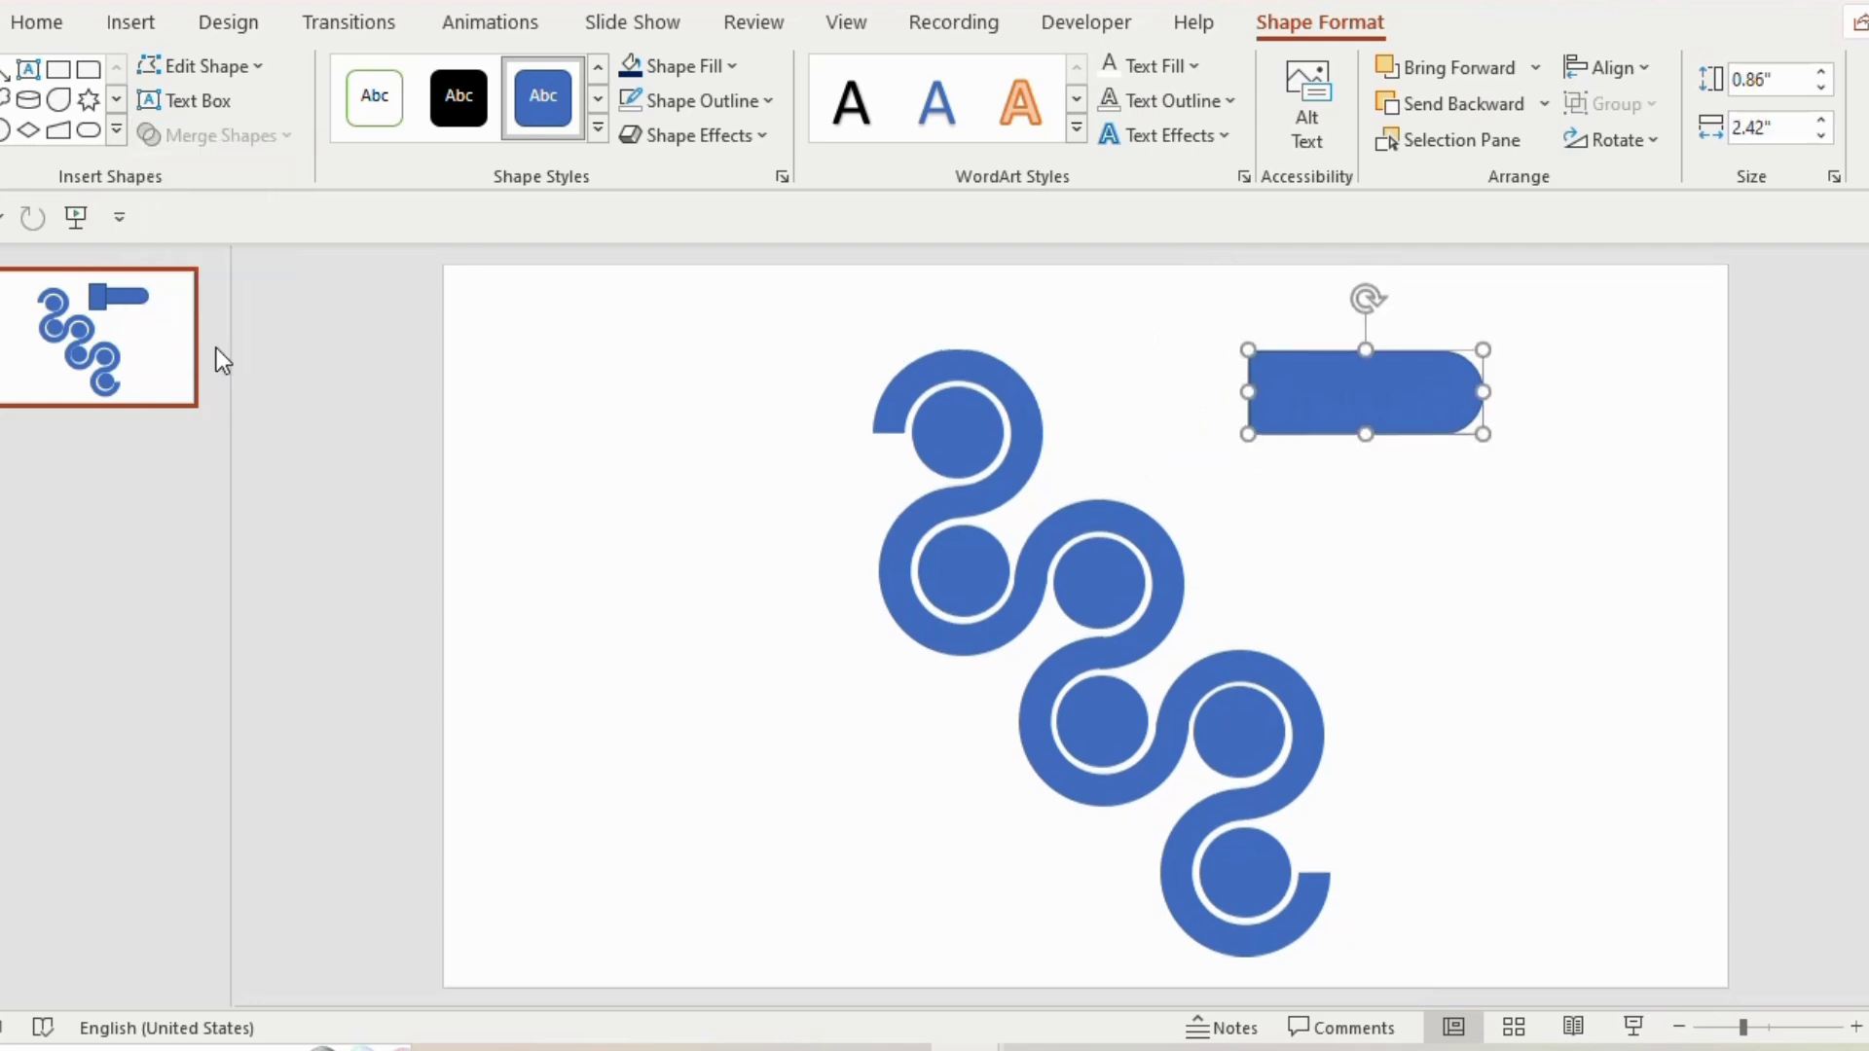
# Subtract a wide rectangle from the bar's lower half, leaving a thin half-bar.
pyautogui.click(58, 69)
pyautogui.moveTo(1518, 398); pyautogui.dragTo(1216, 474)
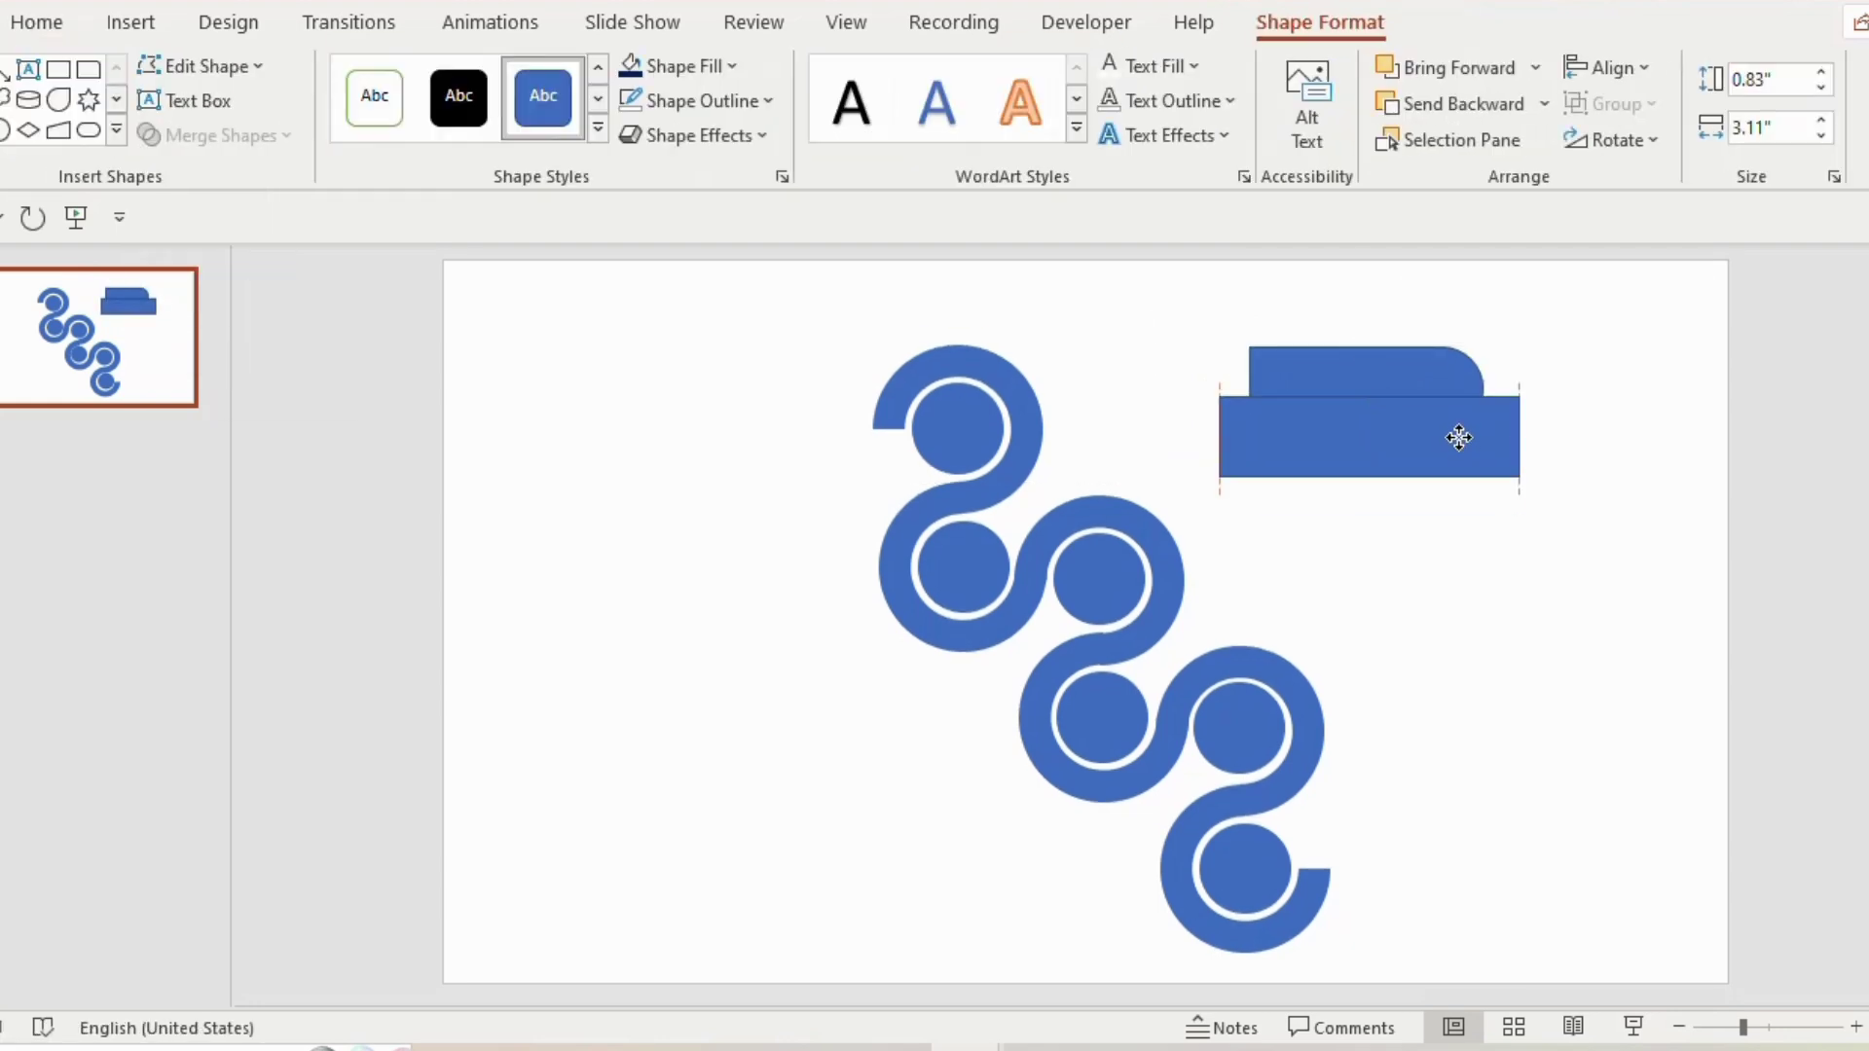
pyautogui.moveTo(1456, 446); pyautogui.dragTo(1456, 429)
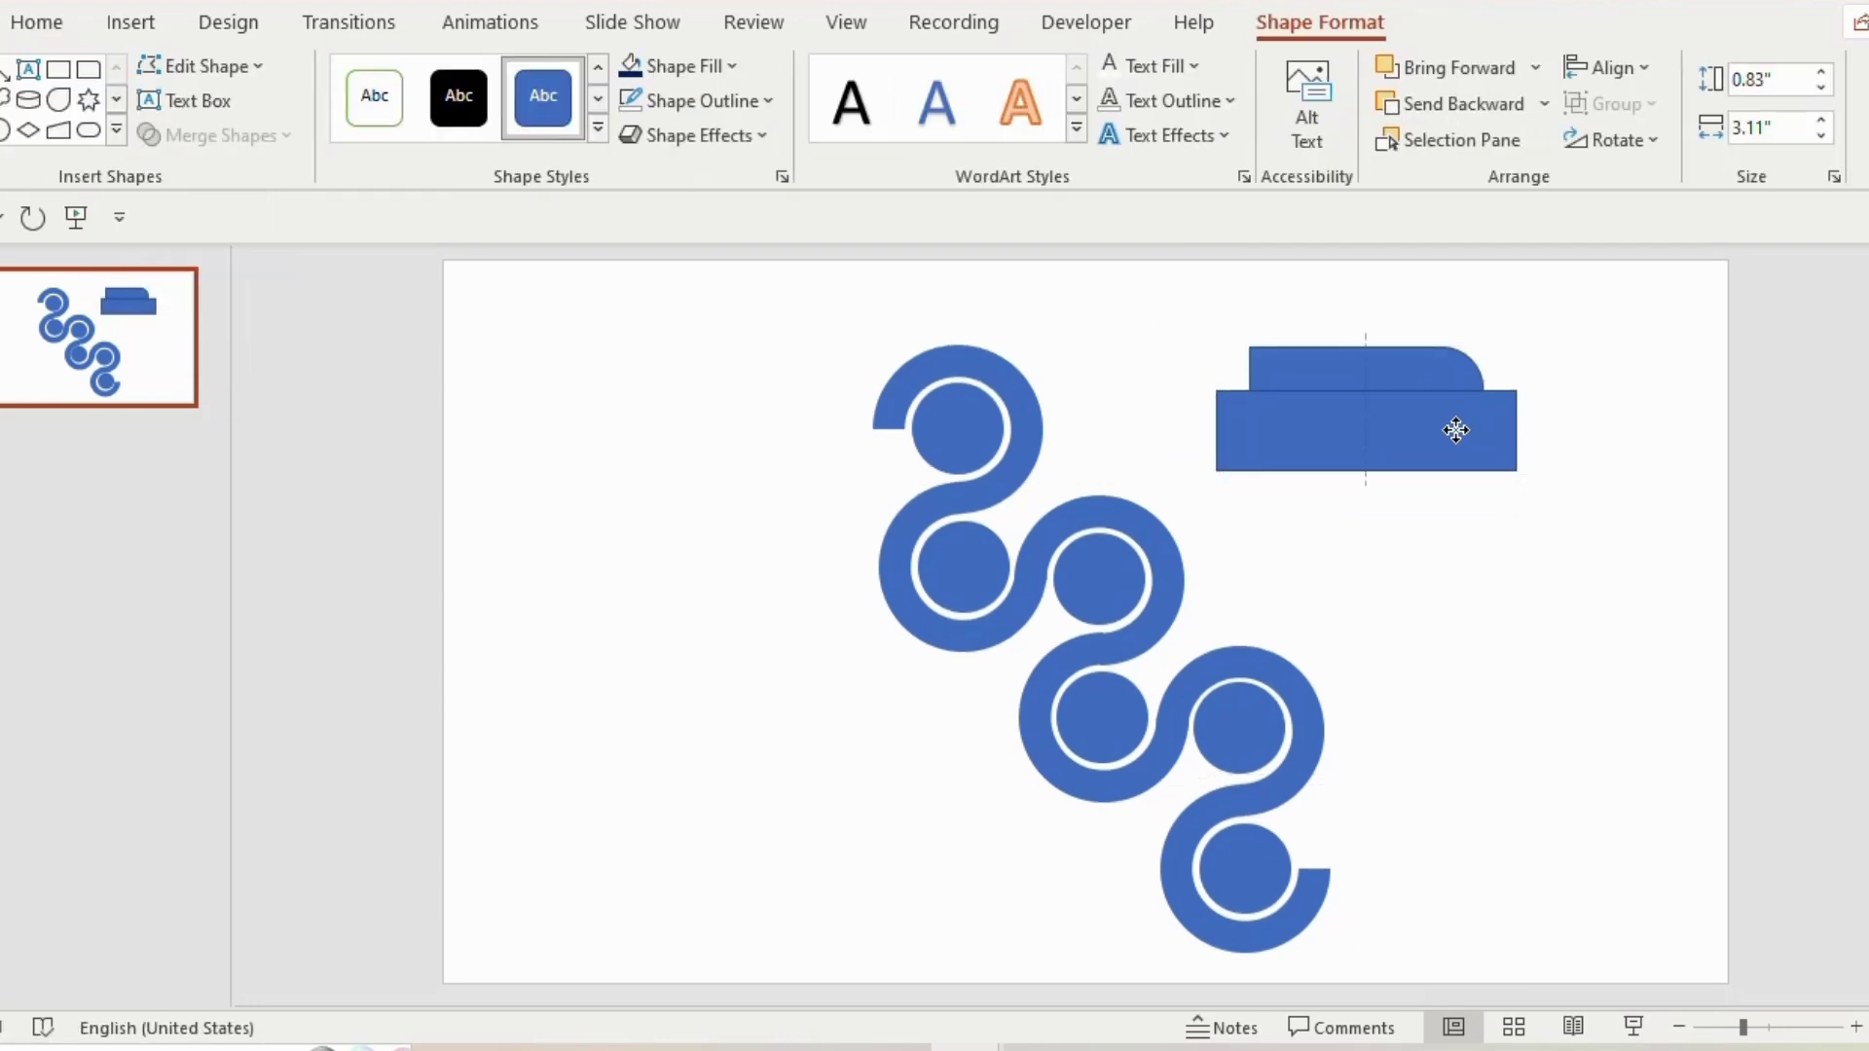
pyautogui.keyDown('shift'); pyautogui.click(1320, 376); pyautogui.keyUp('shift')
pyautogui.keyDown('shift'); pyautogui.click(1319, 416); pyautogui.keyUp('shift')
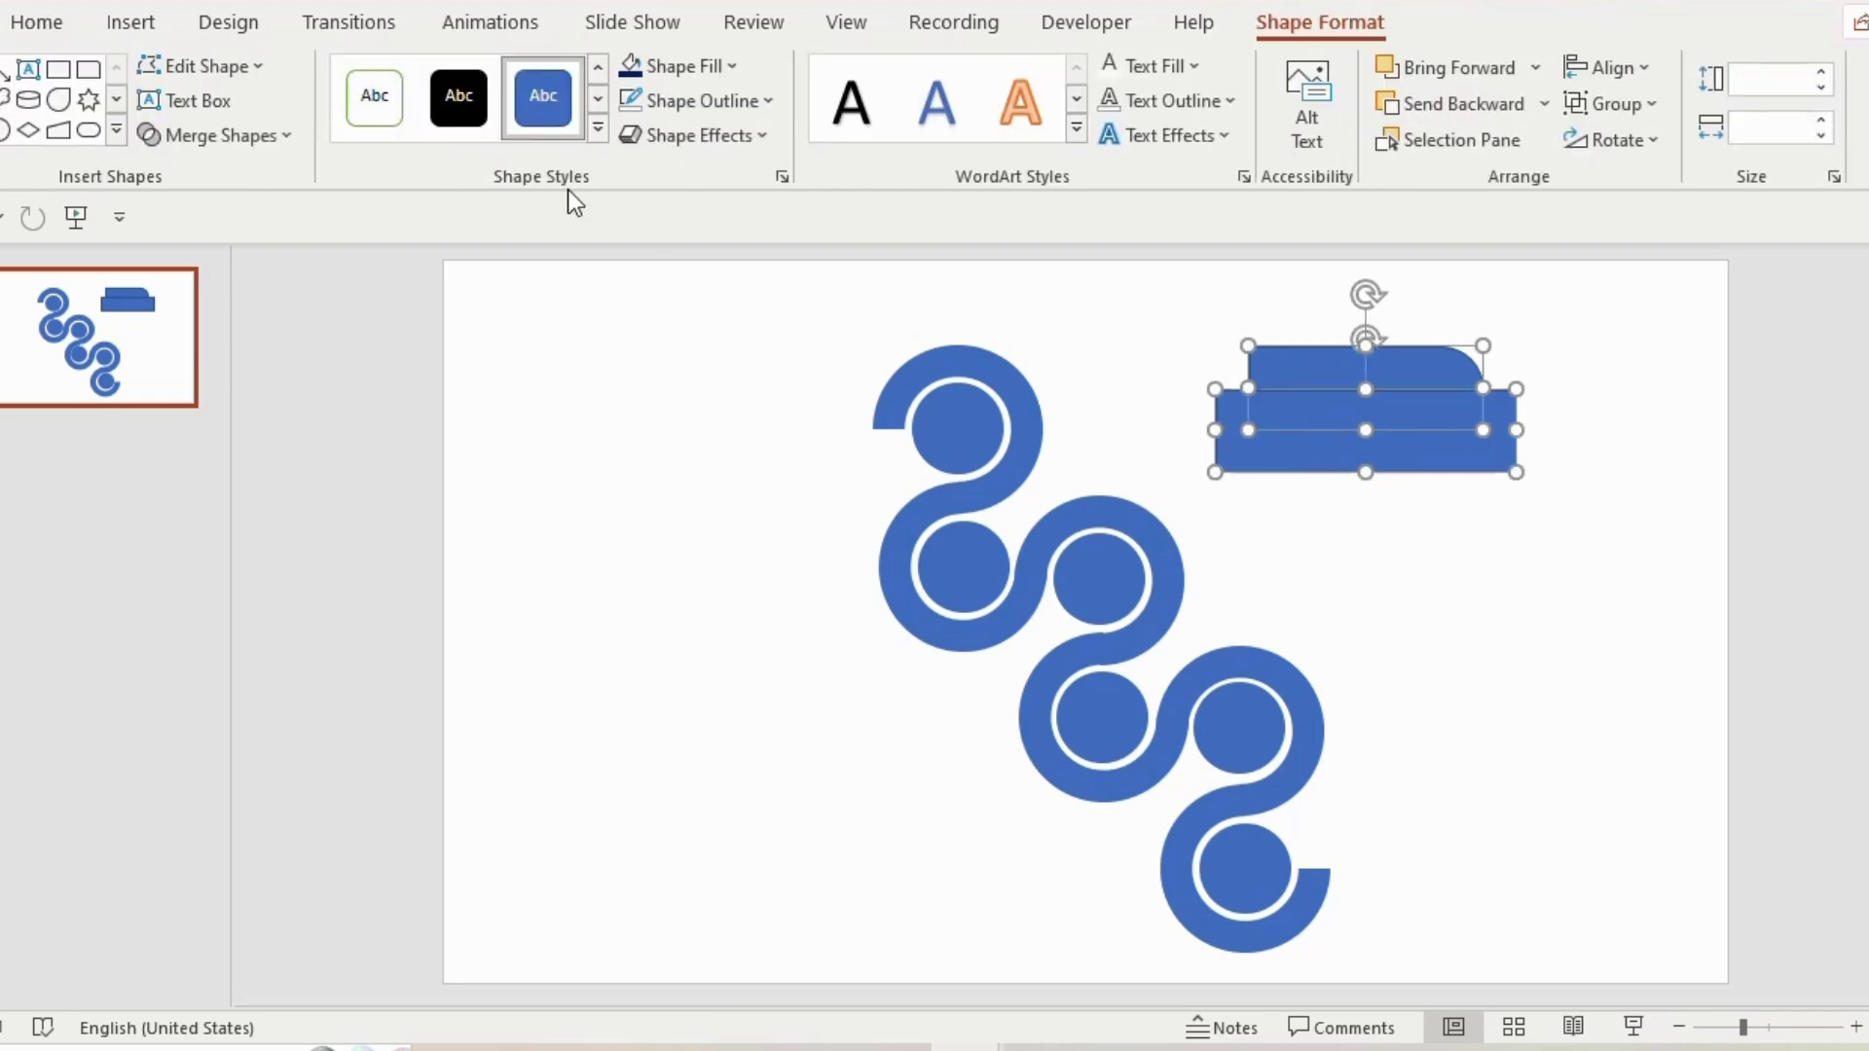
pyautogui.click(211, 133)
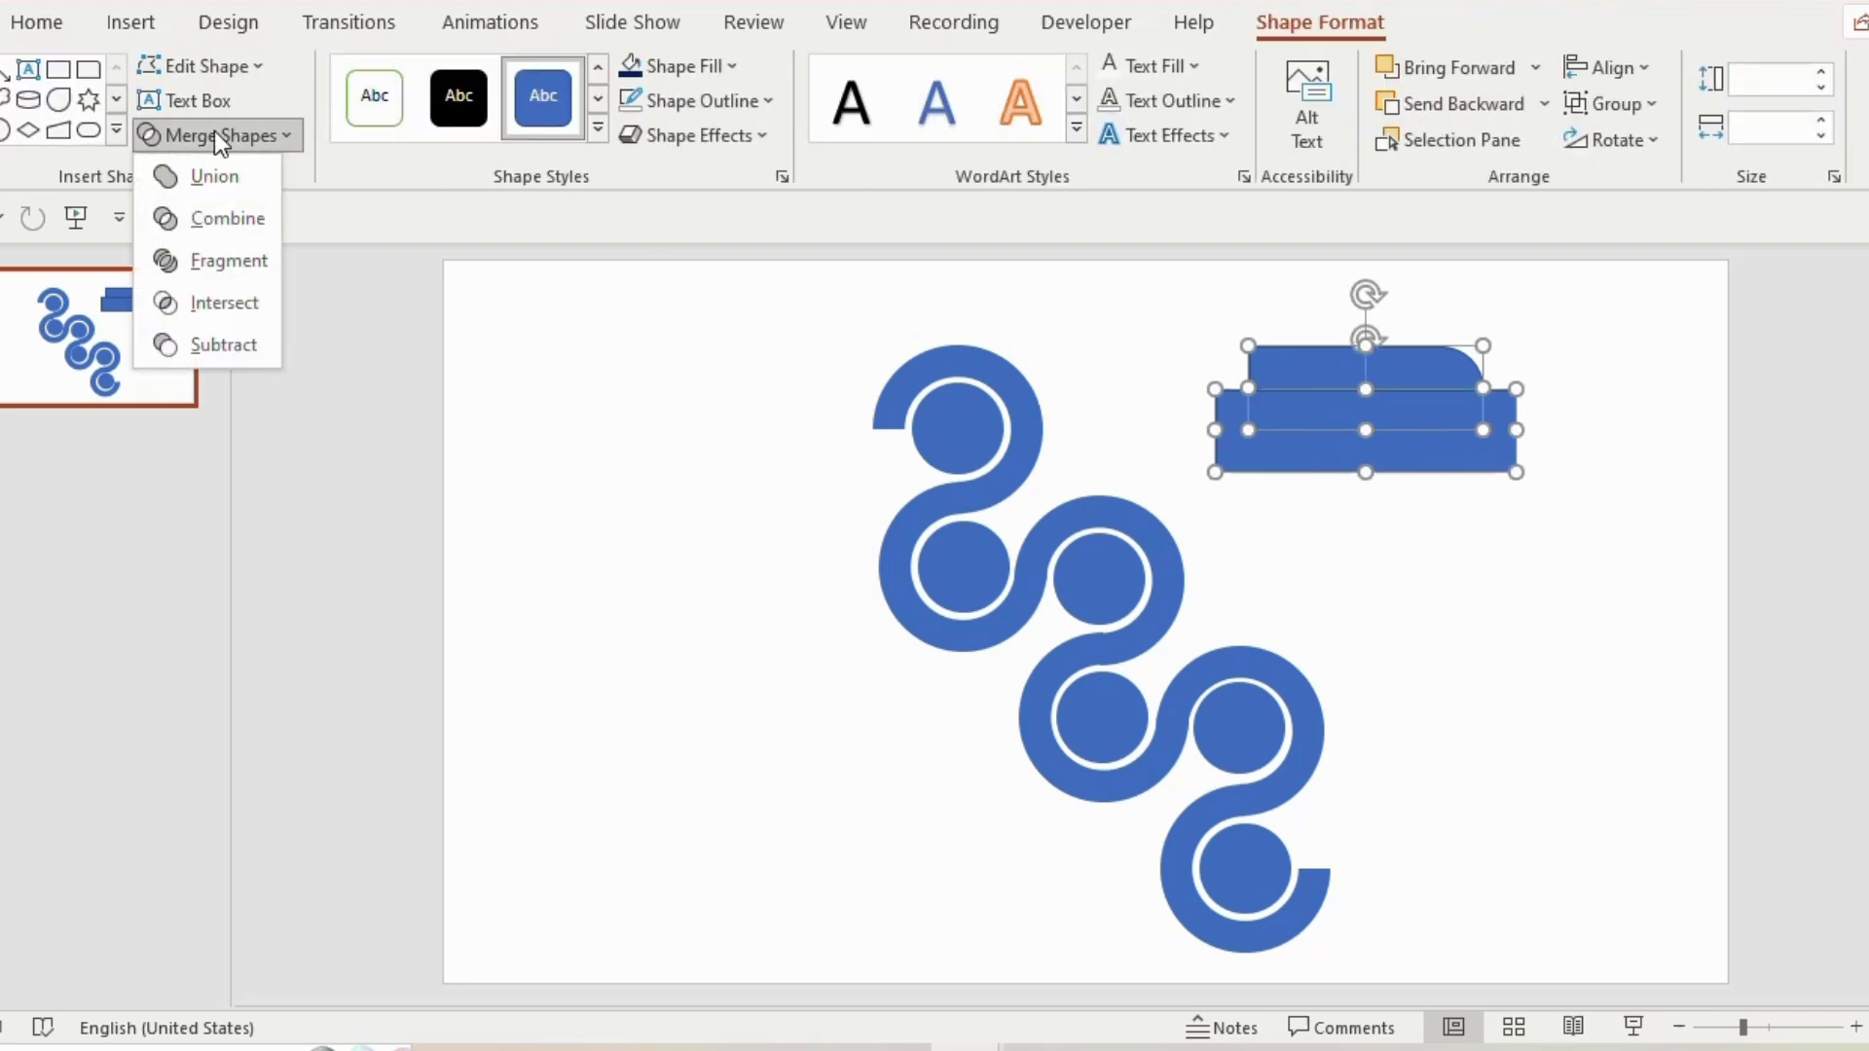
pyautogui.click(203, 356)
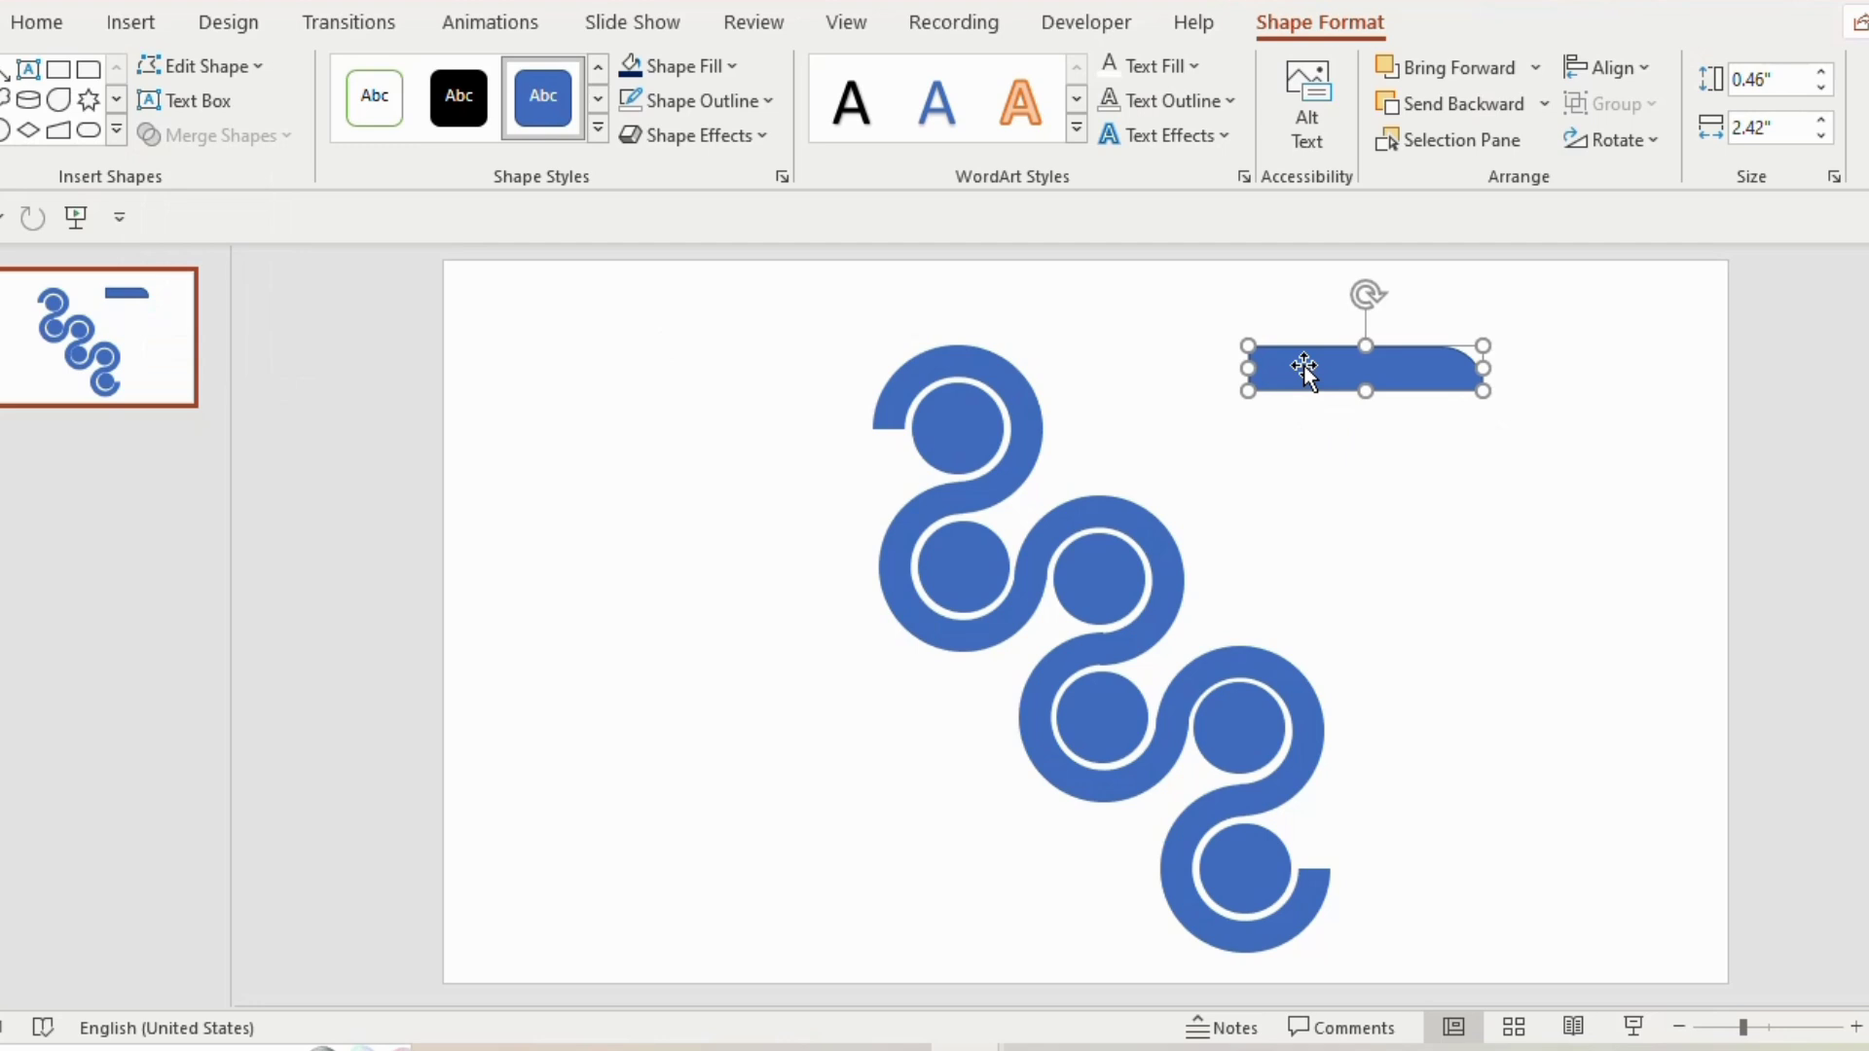
# Duplicate and flip the half-bar, joining both halves into a pill bar.
pyautogui.moveTo(1354, 365); pyautogui.dragTo(1365, 416)
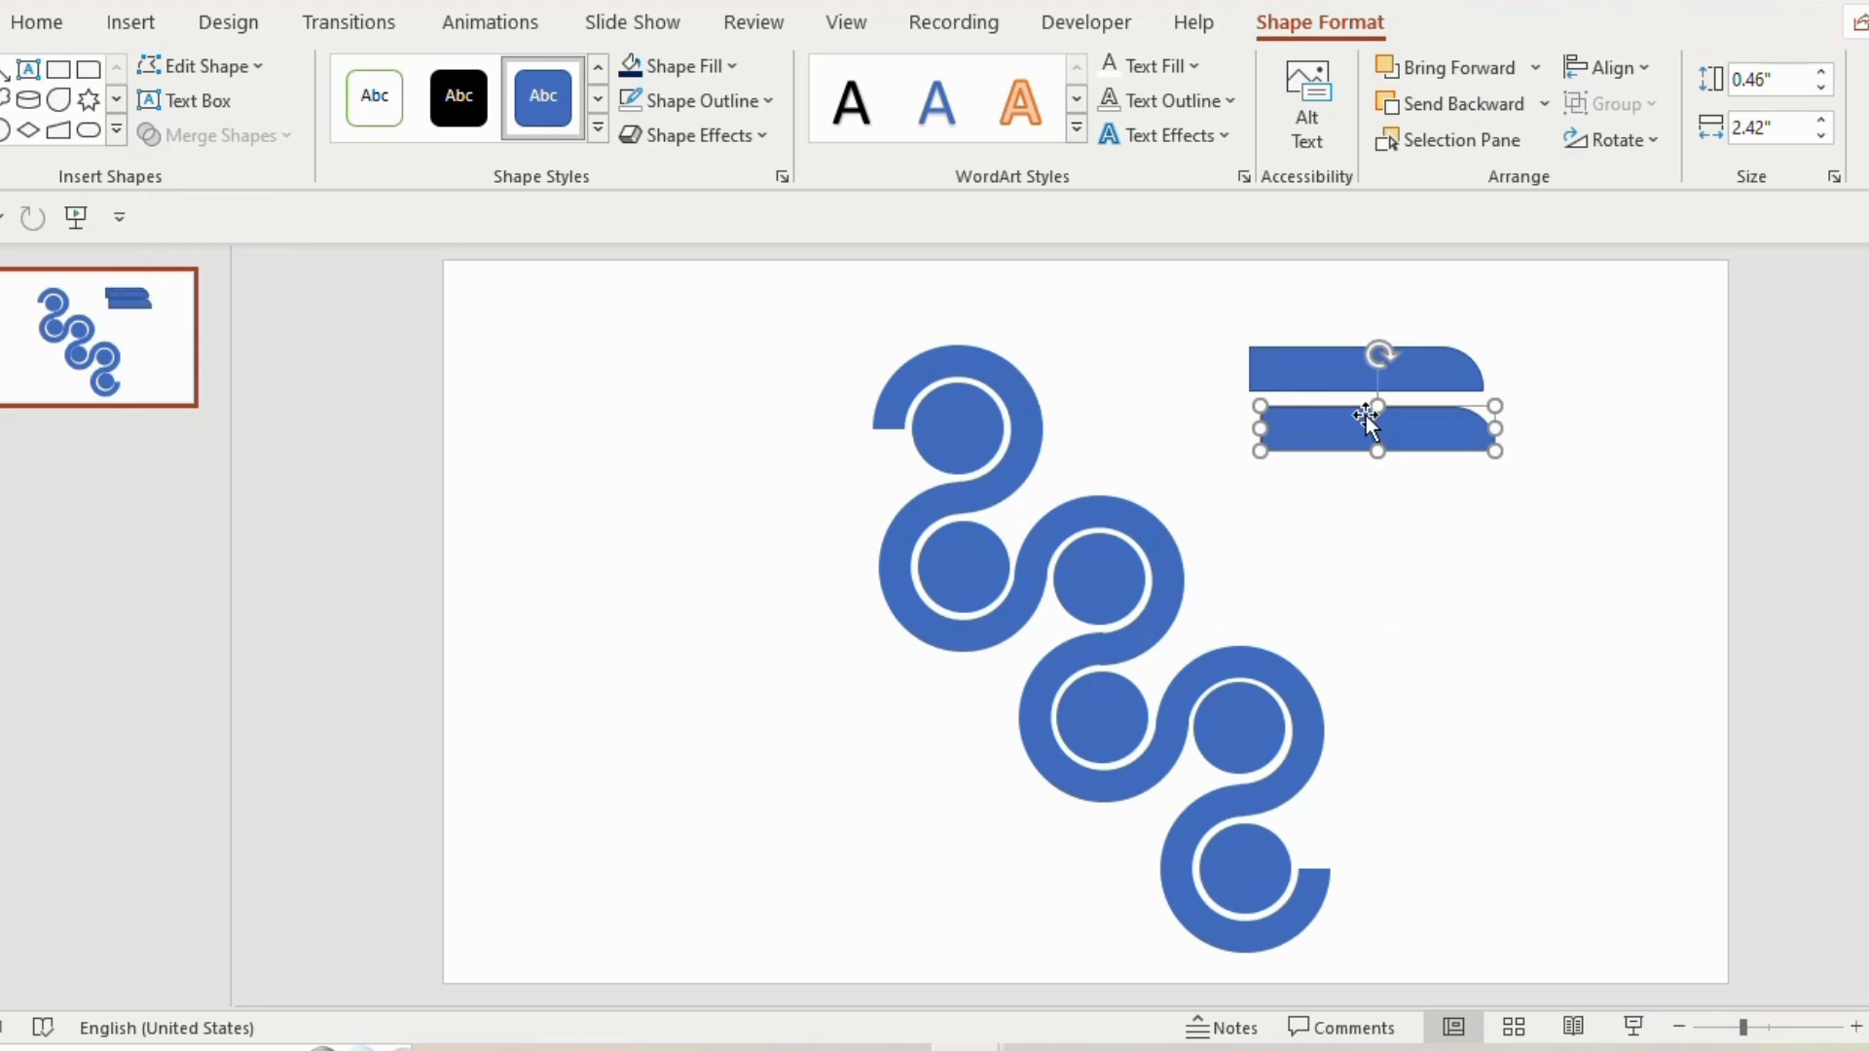
pyautogui.click(1613, 139)
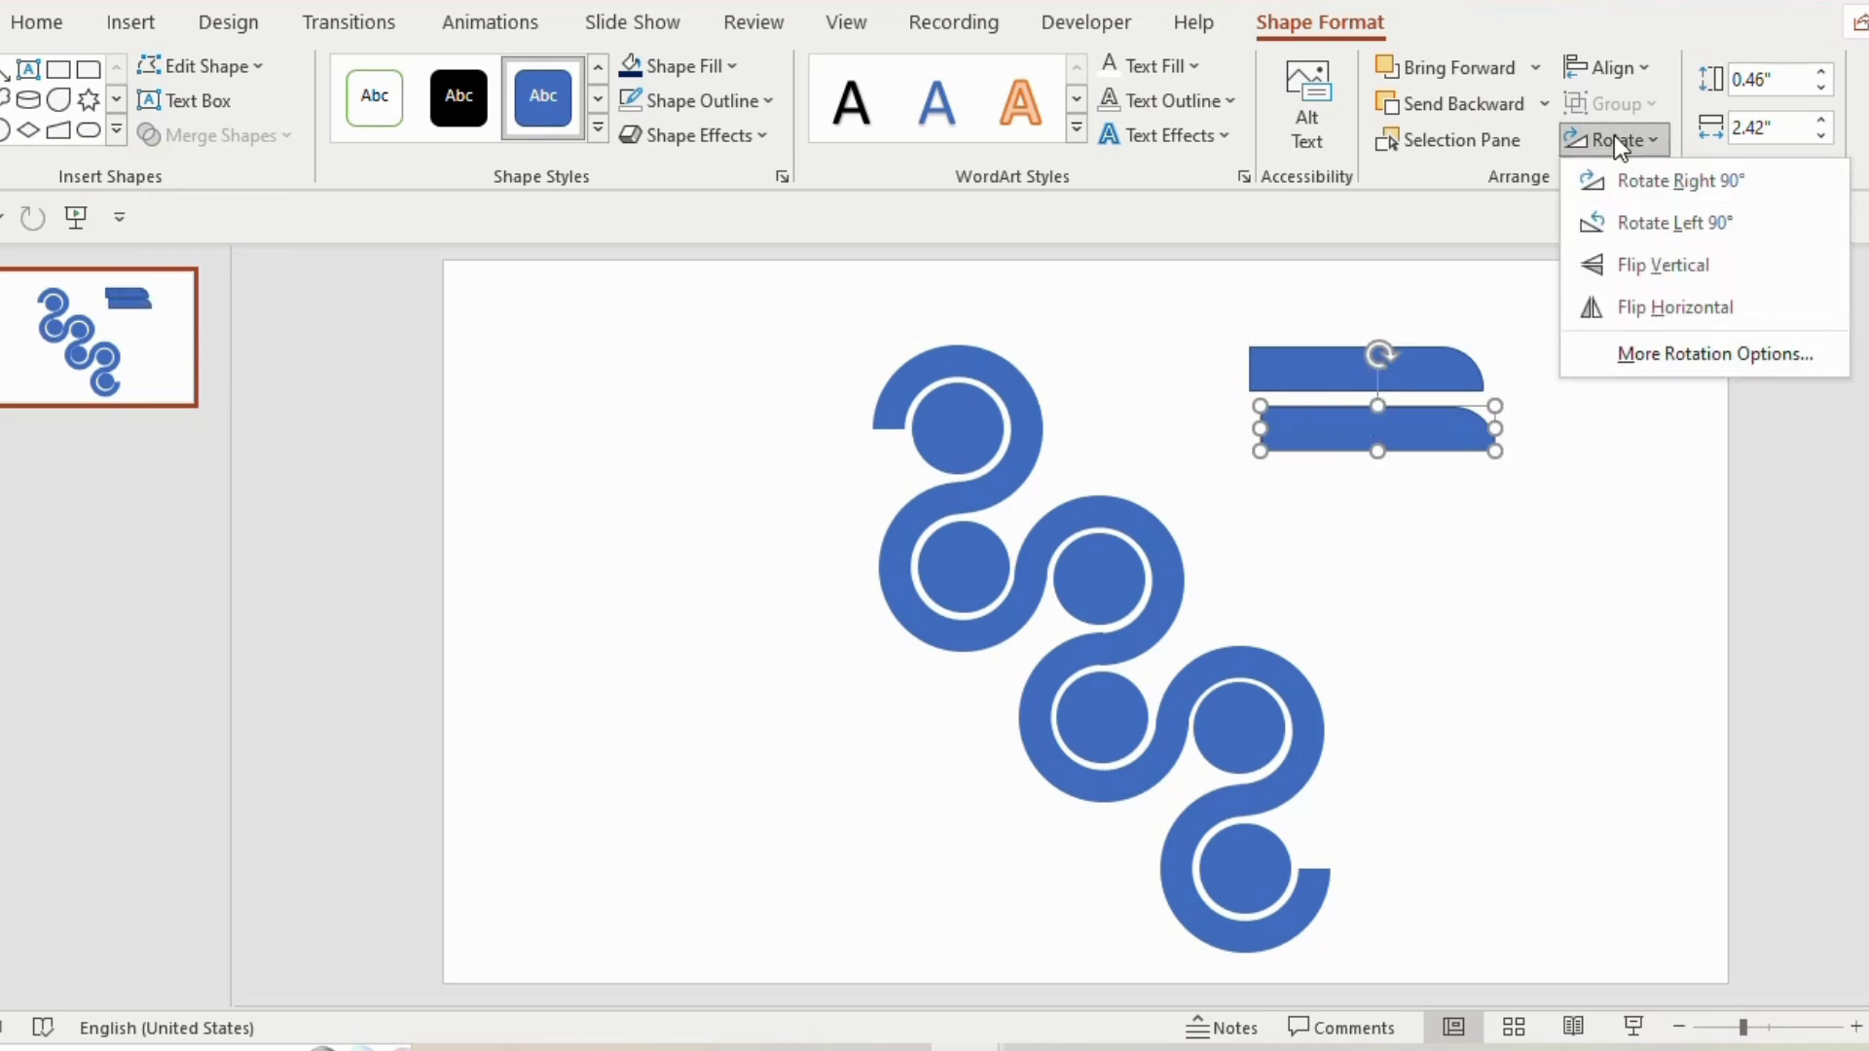
pyautogui.click(1636, 273)
pyautogui.moveTo(1405, 429); pyautogui.dragTo(1400, 414)
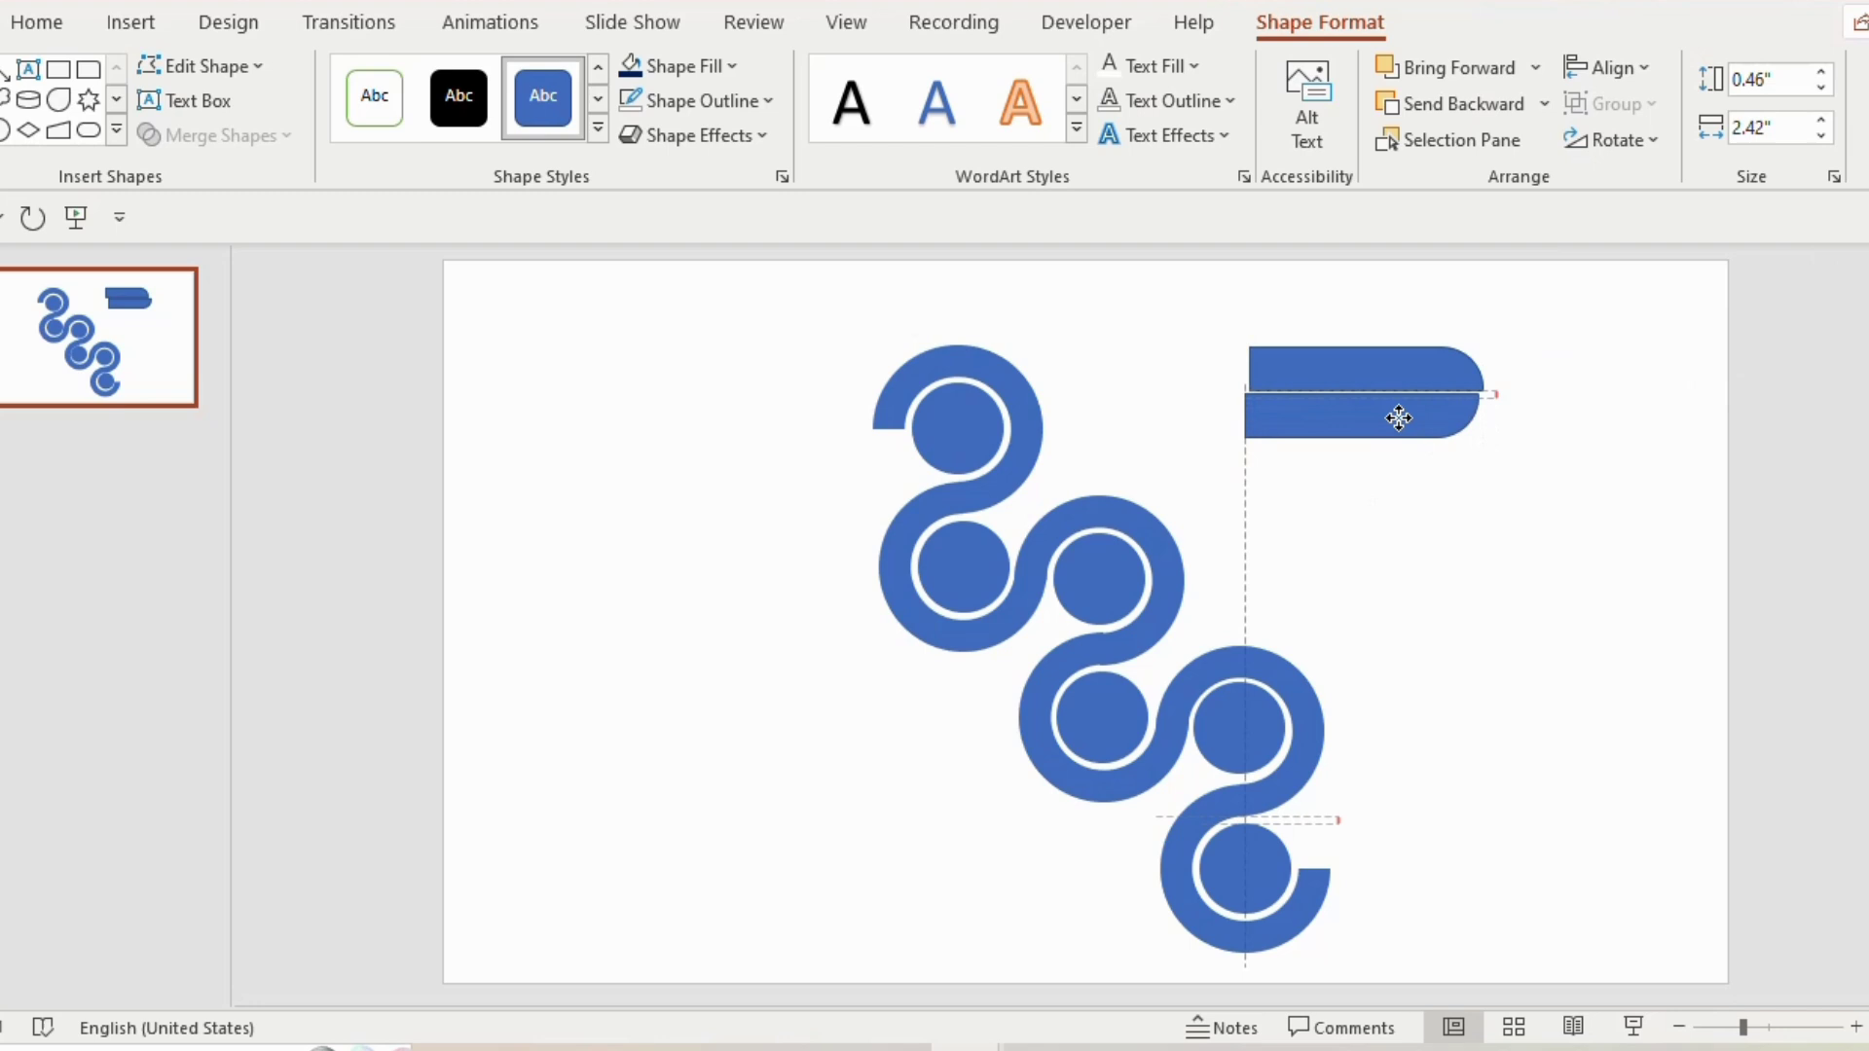
pyautogui.click(1281, 417)
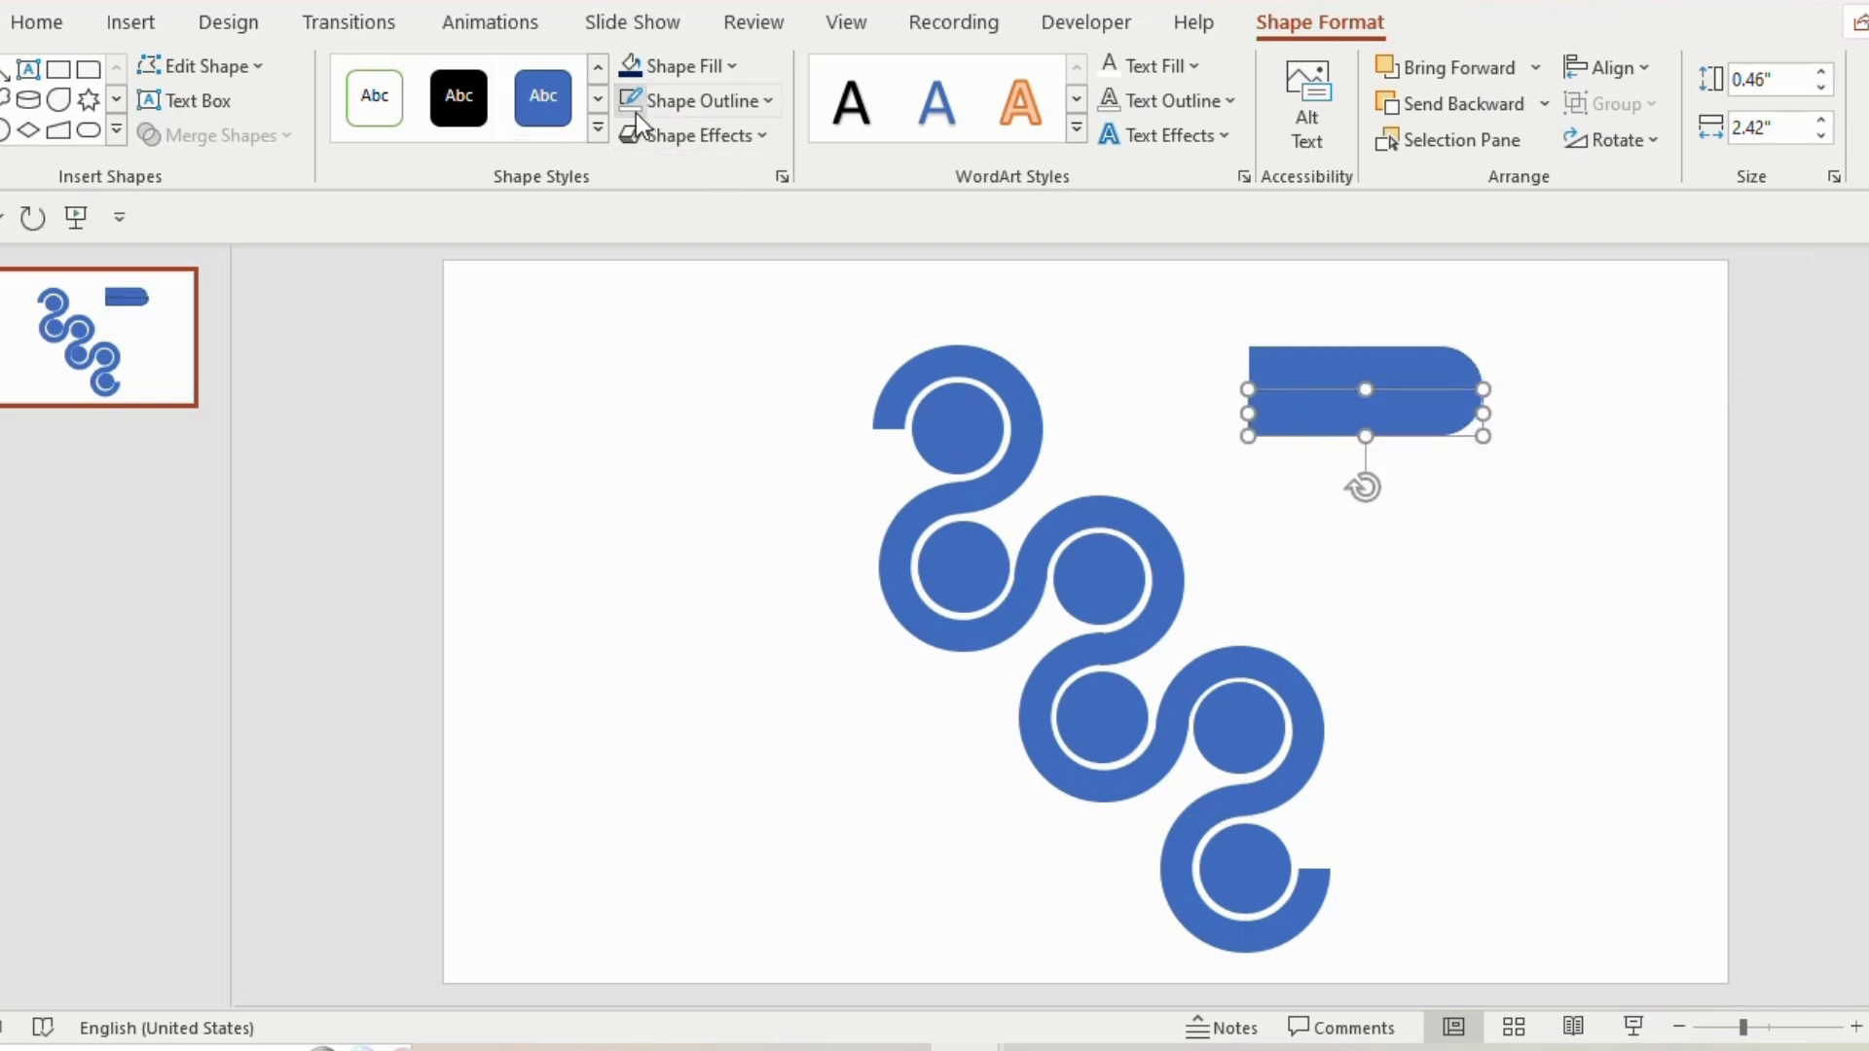
pyautogui.moveTo(1227, 327); pyautogui.dragTo(1513, 459)
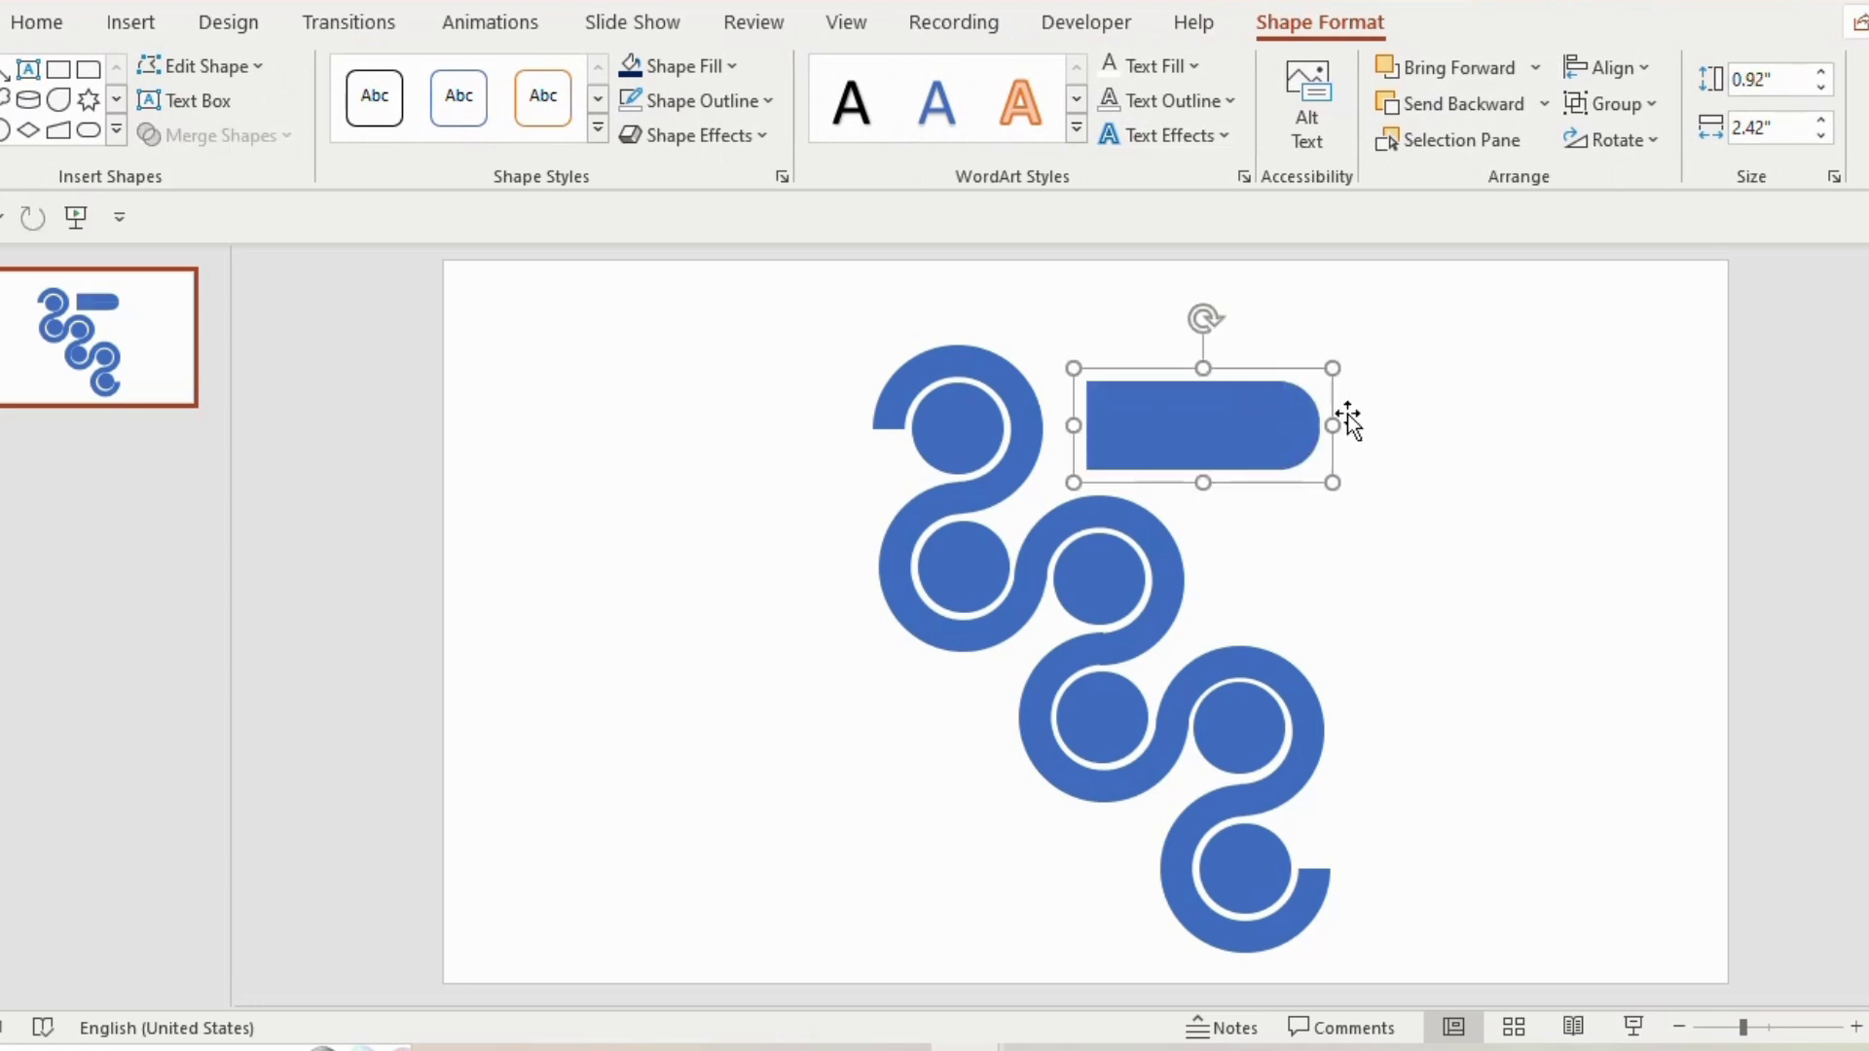
# Align the pill bar beside the top circle and send it behind the curve.
pyautogui.moveTo(1343, 418); pyautogui.dragTo(1262, 431)
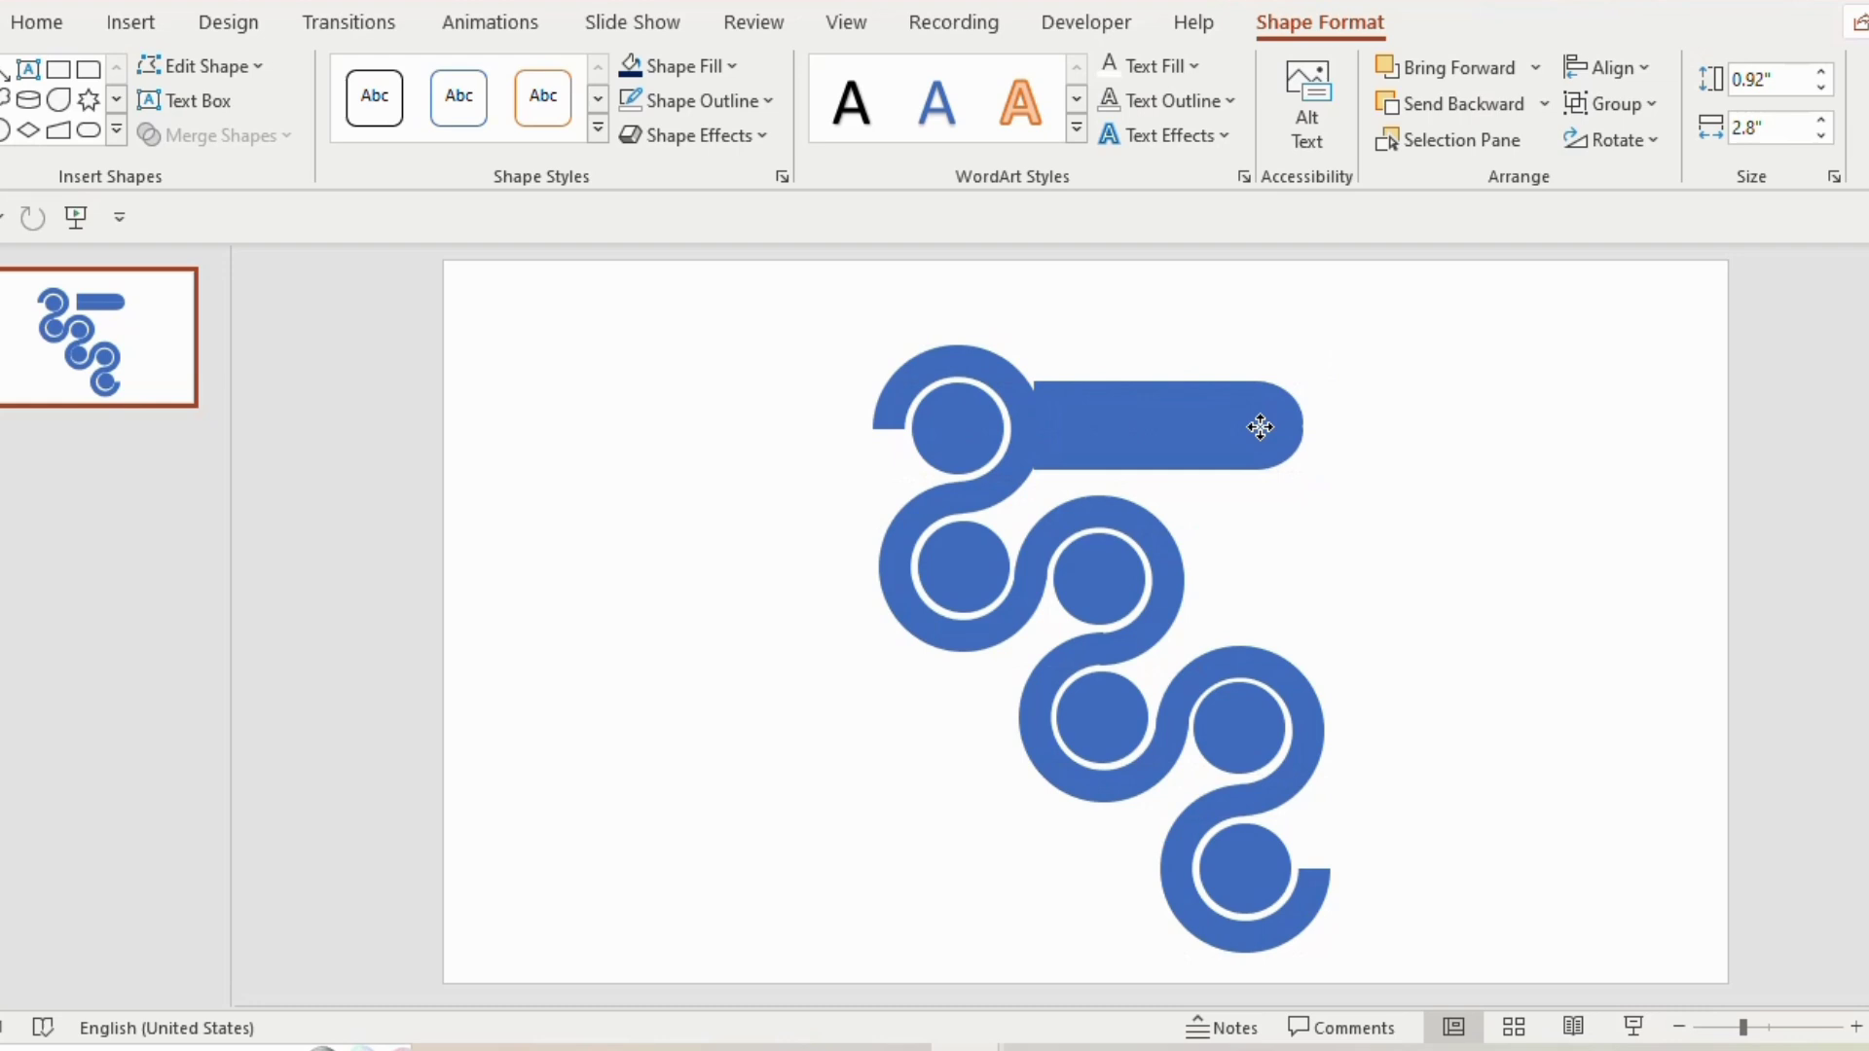
pyautogui.moveTo(1262, 431); pyautogui.dragTo(1260, 431)
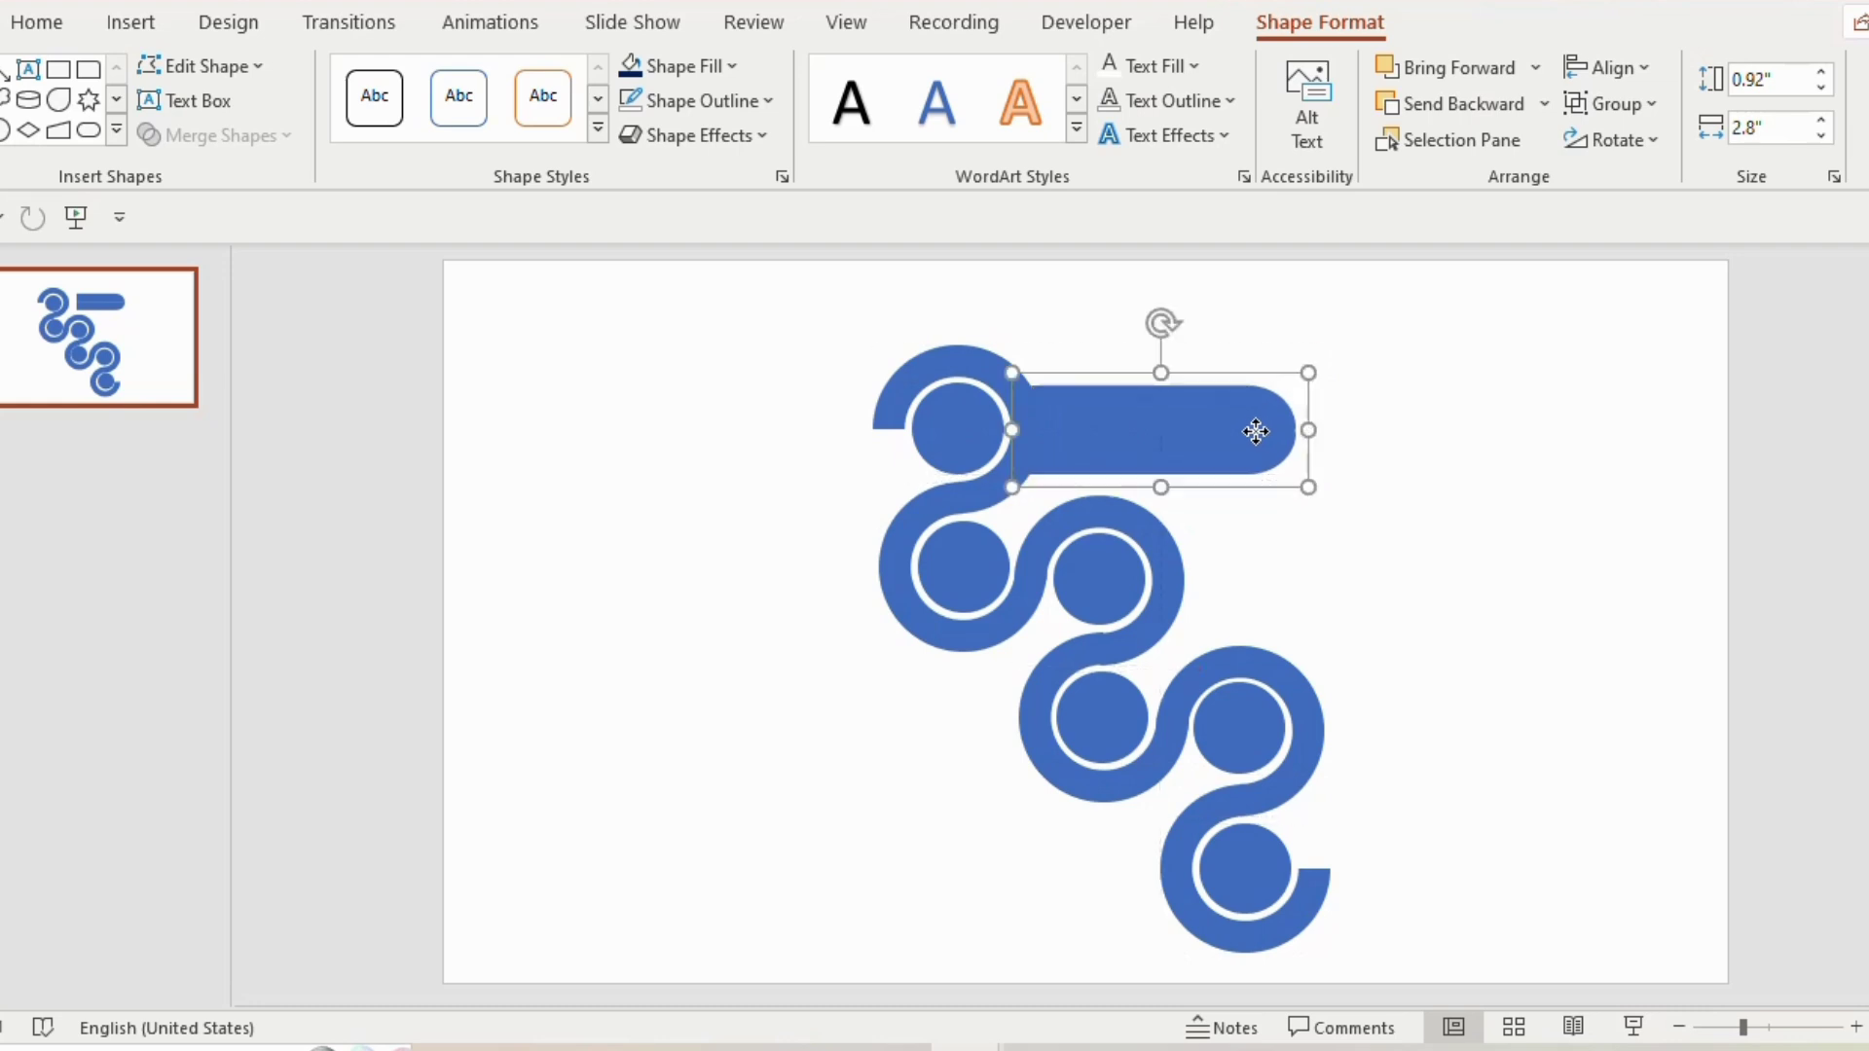
pyautogui.rightClick(1241, 432)
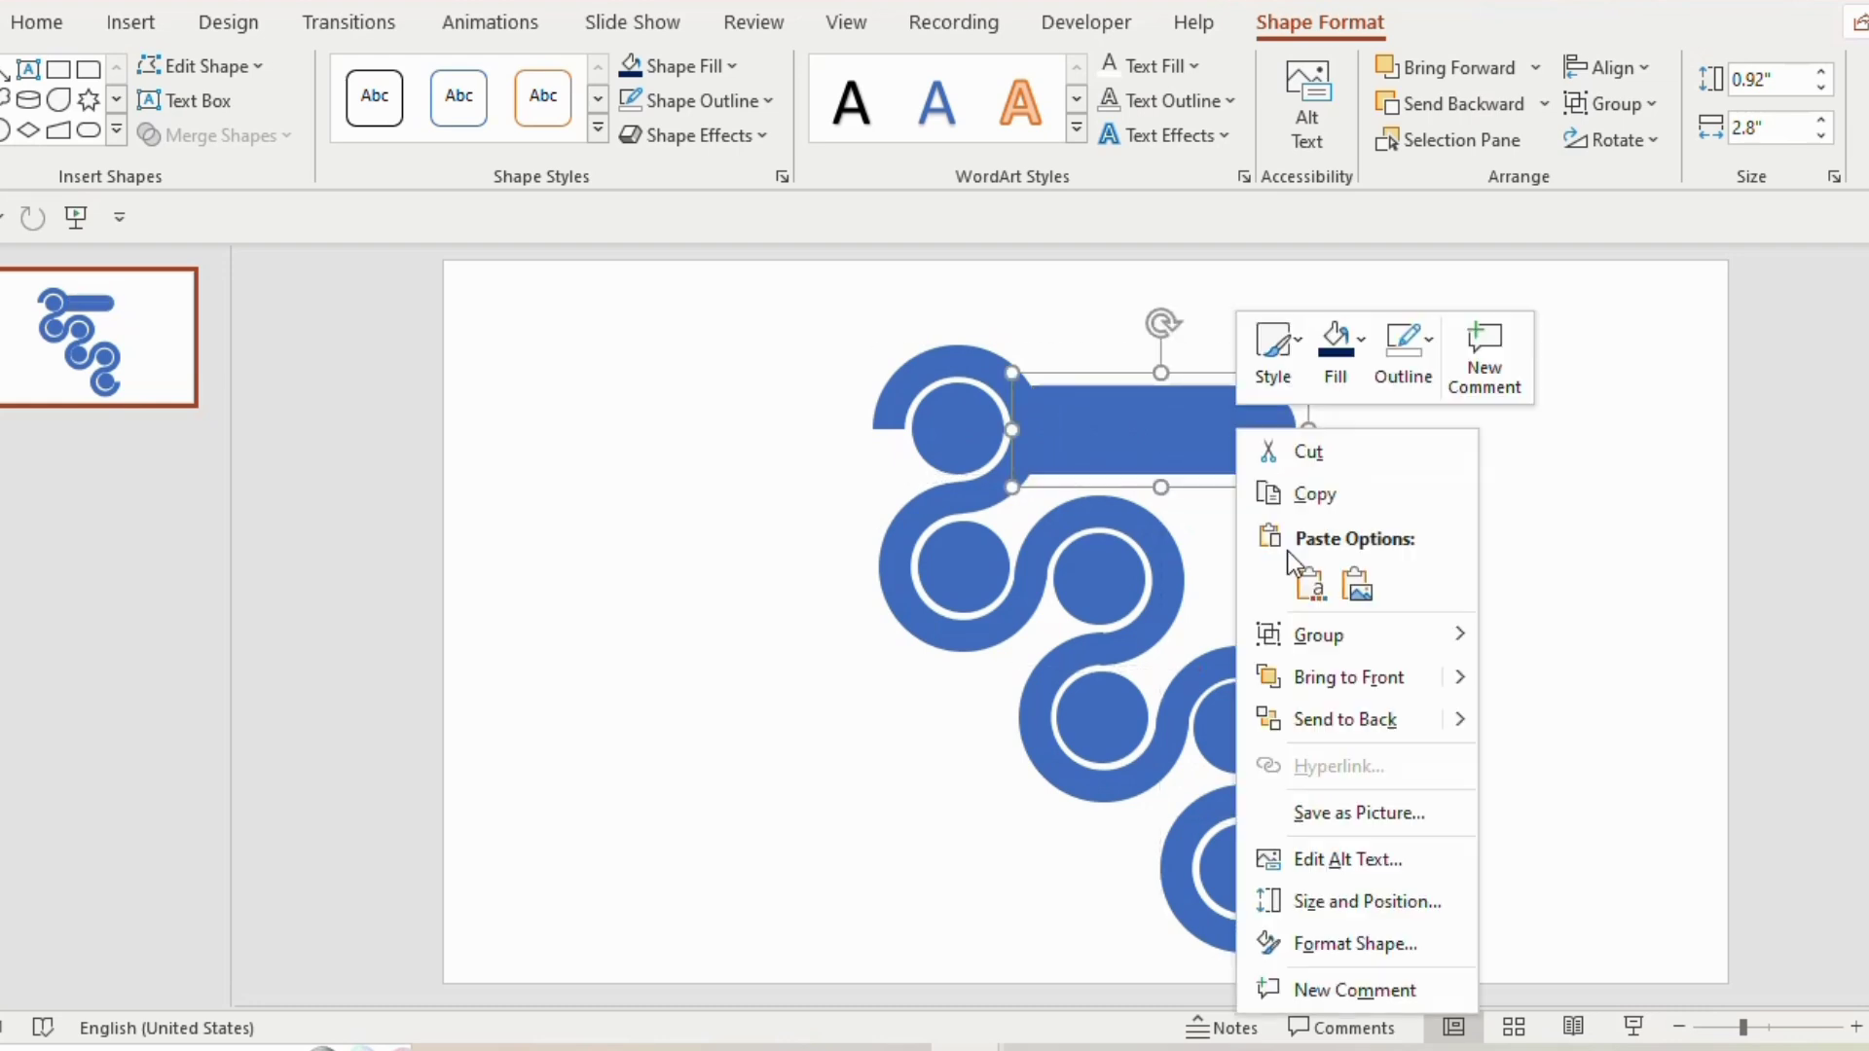
pyautogui.click(1332, 725)
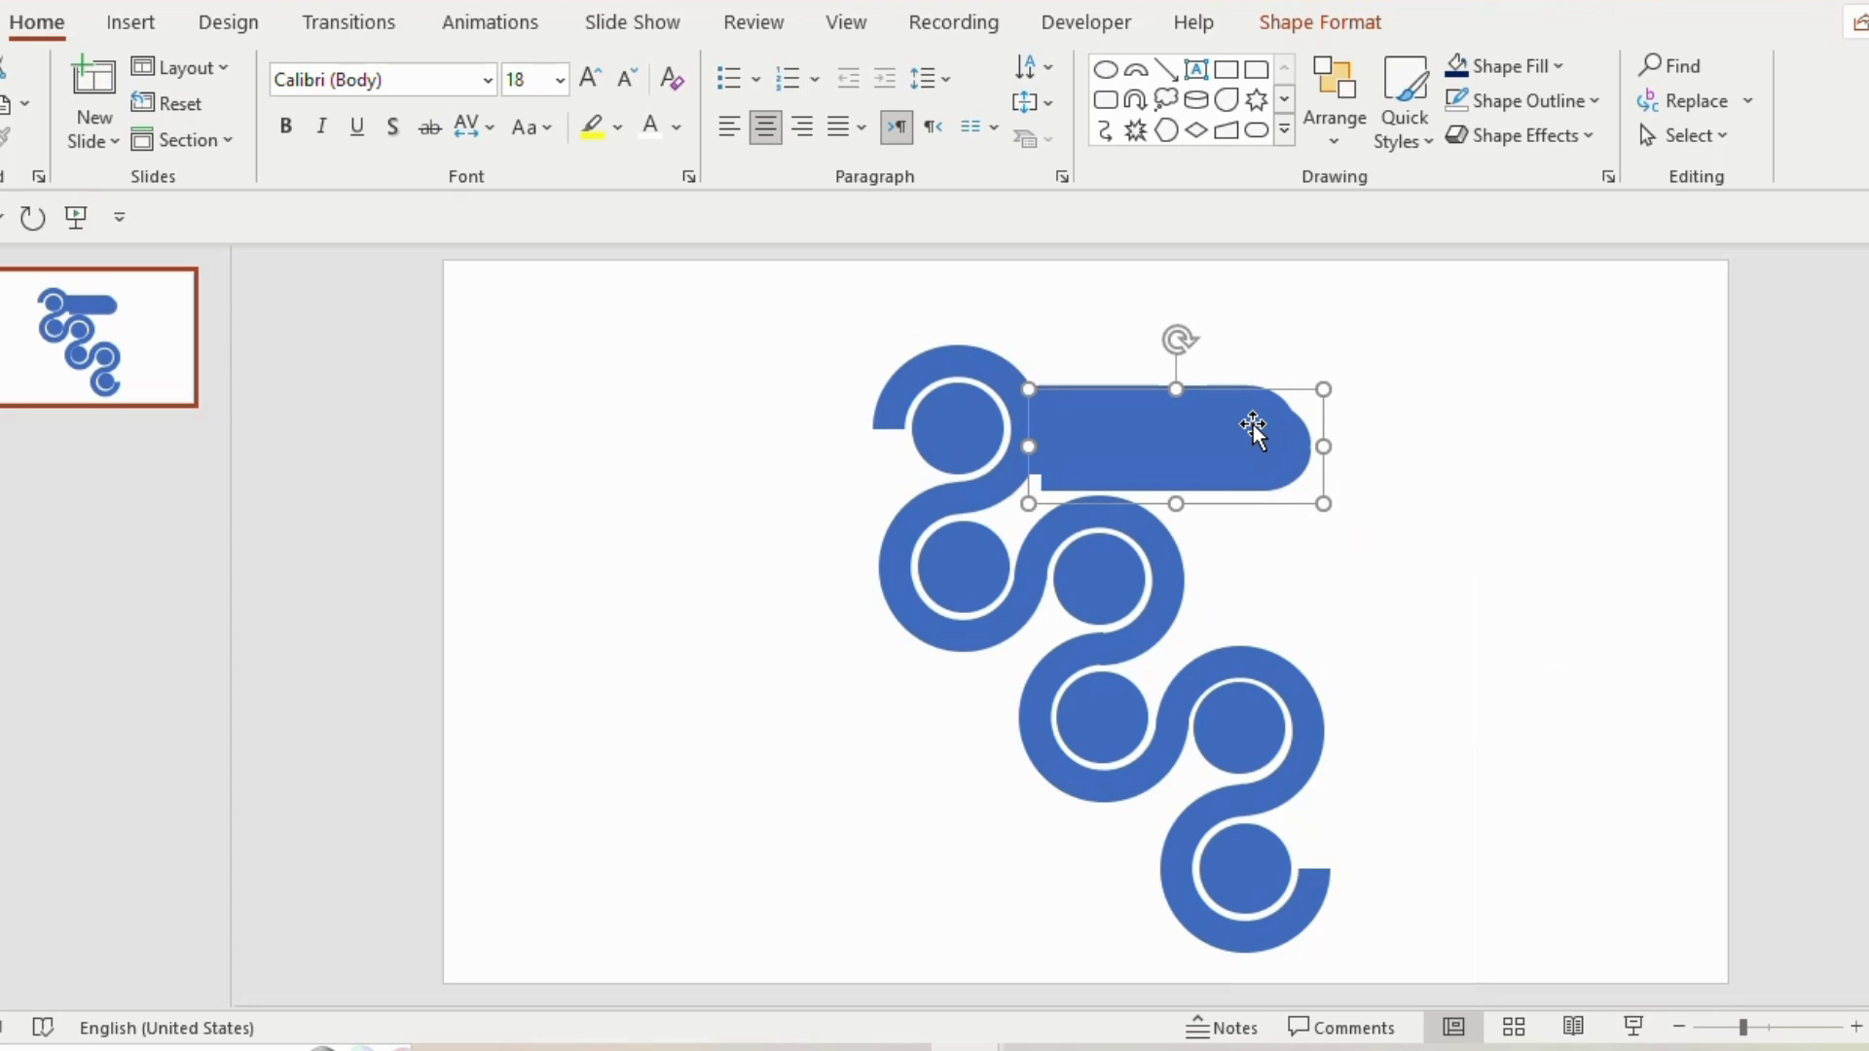
# Place a horizontally mirrored bar copy left of the second circle, behind the curve.
pyautogui.moveTo(1257, 425)
pyautogui.mouseDown()
pyautogui.moveTo(799, 424)
pyautogui.moveTo(711, 581)
pyautogui.mouseUp()
pyautogui.click(1645, 139)
pyautogui.click(1656, 306)
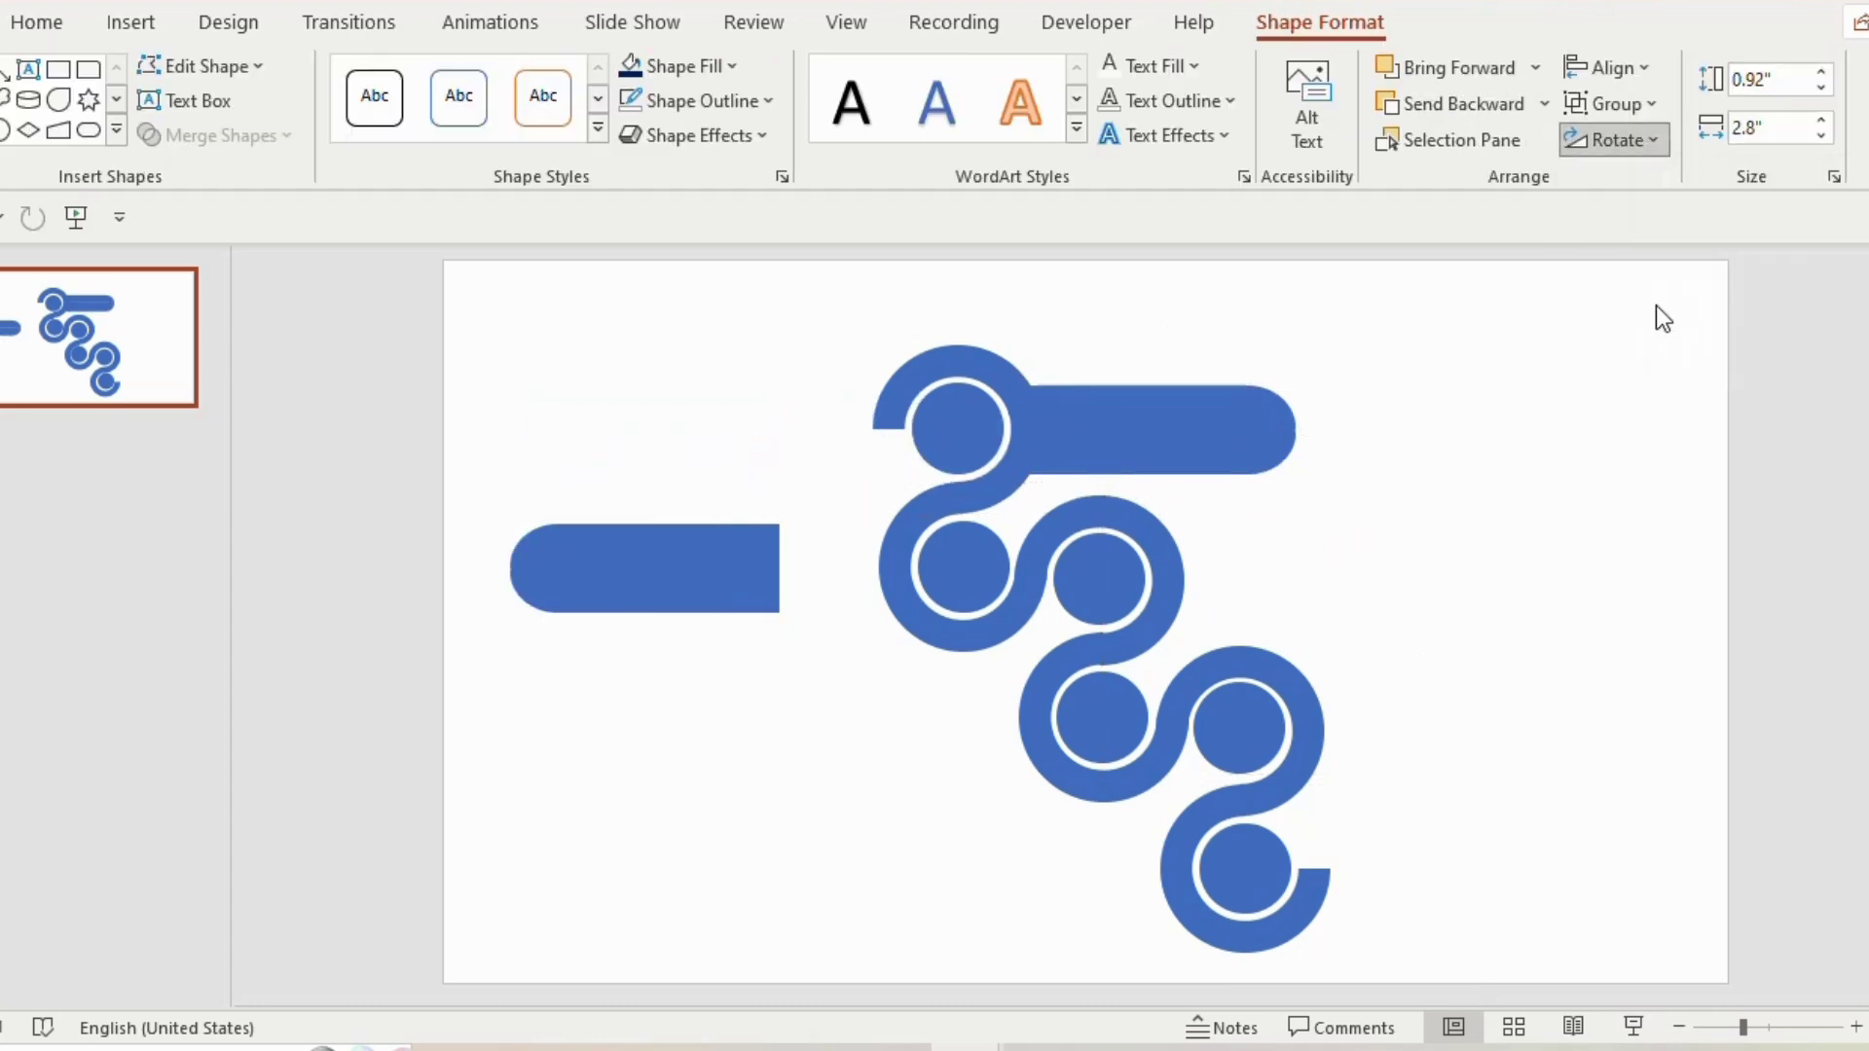
pyautogui.moveTo(698, 561); pyautogui.dragTo(820, 581)
pyautogui.rightClick(821, 582)
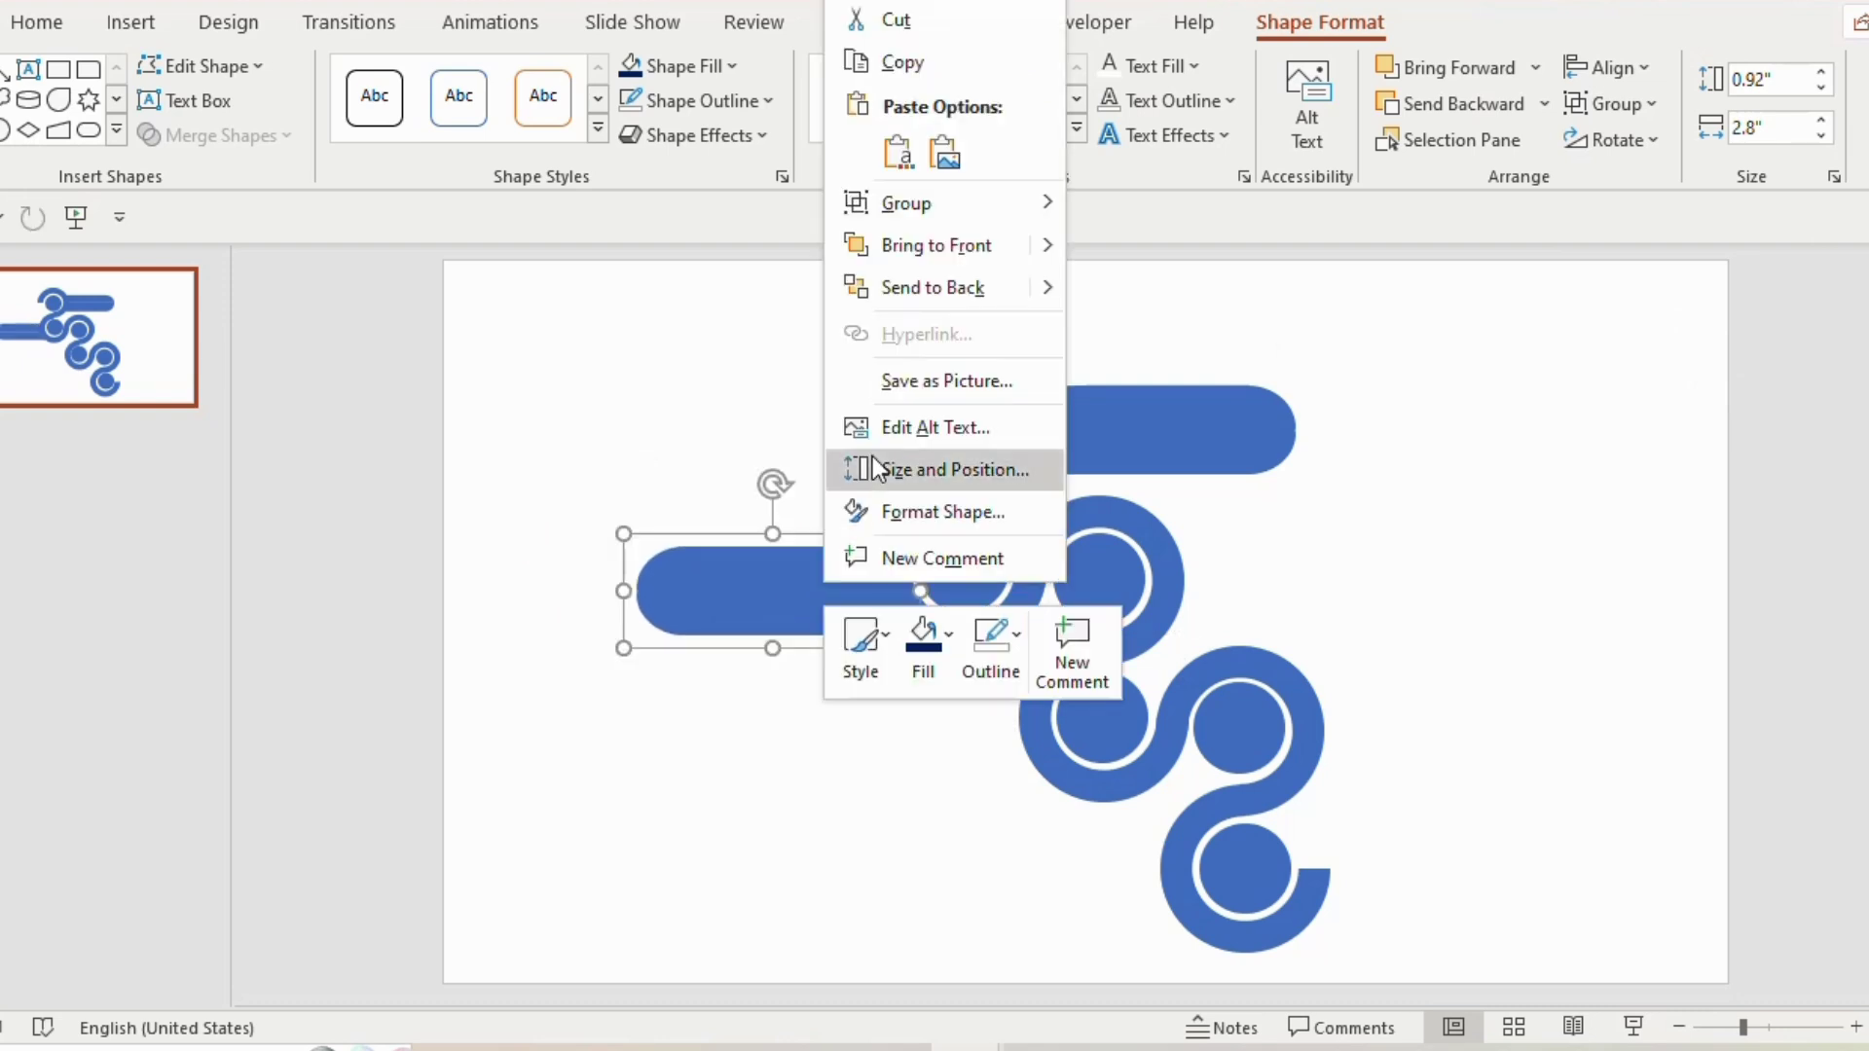
pyautogui.click(919, 288)
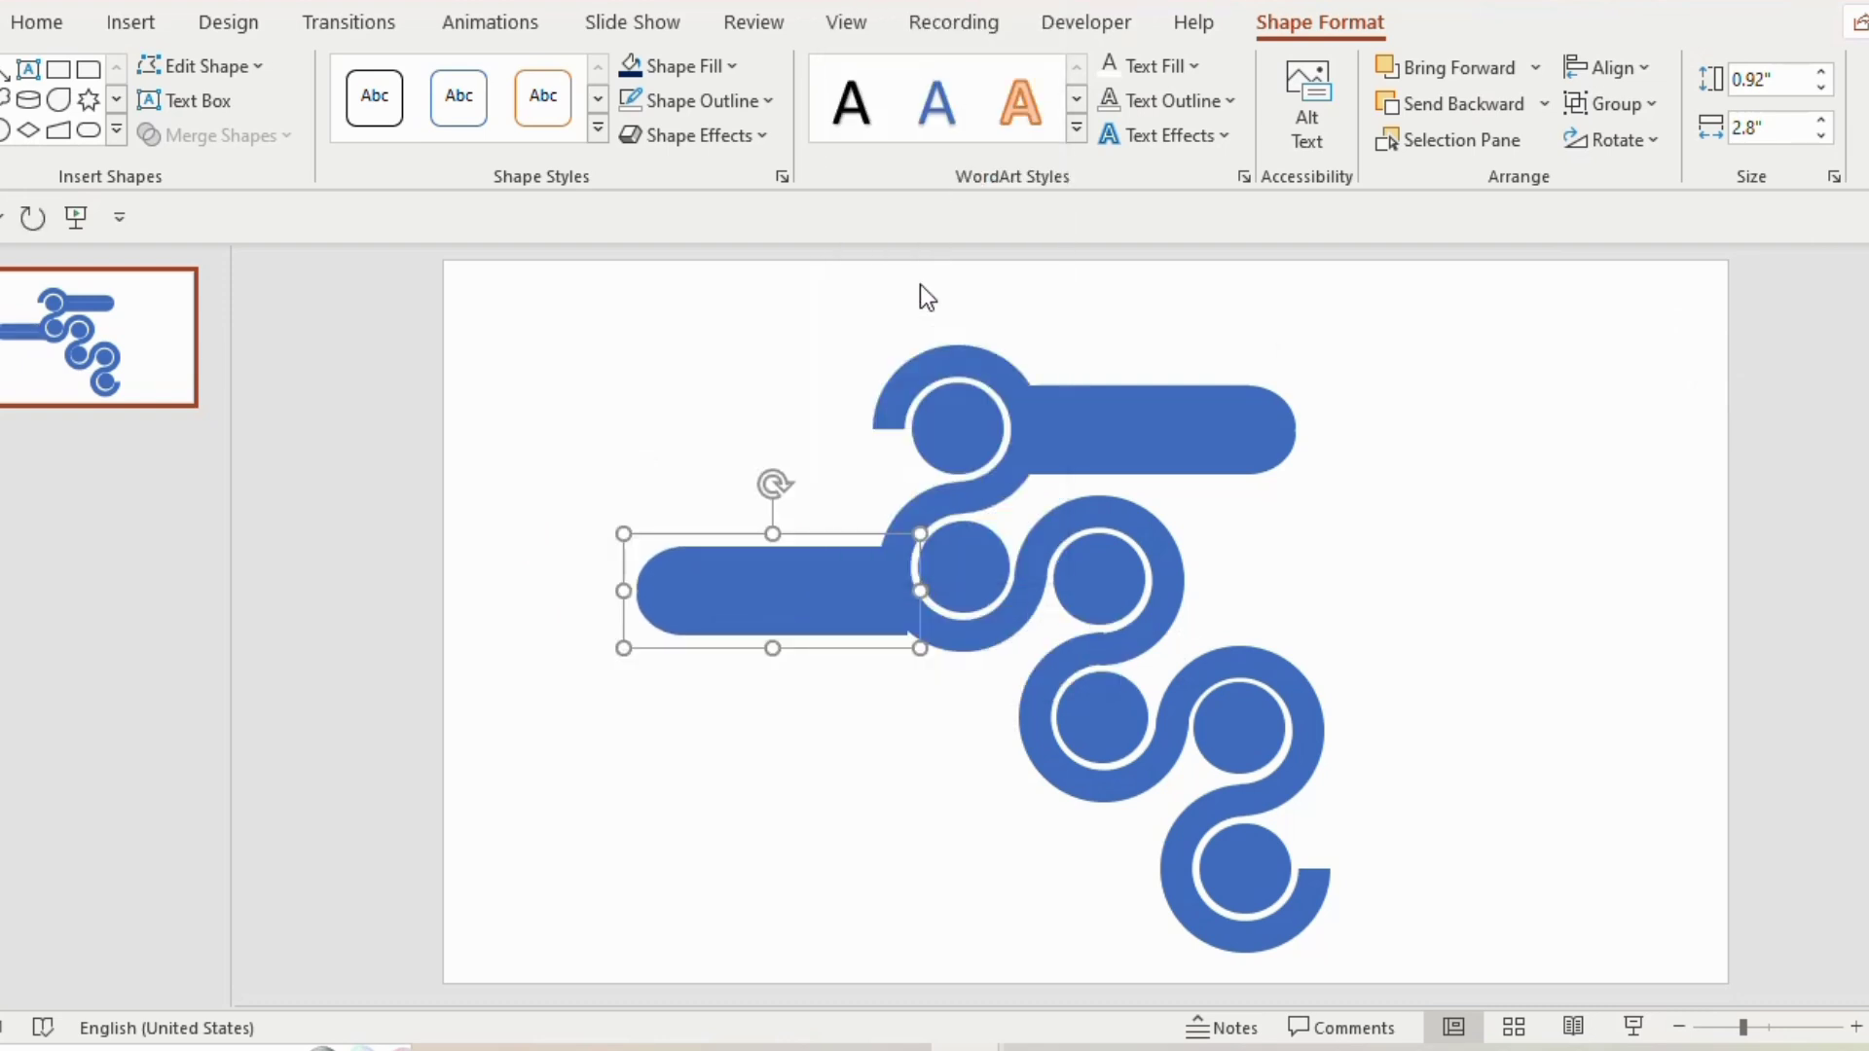
# Copy bars onto the second-row right side and the lower rows.
pyautogui.moveTo(820, 607); pyautogui.dragTo(1251, 555)
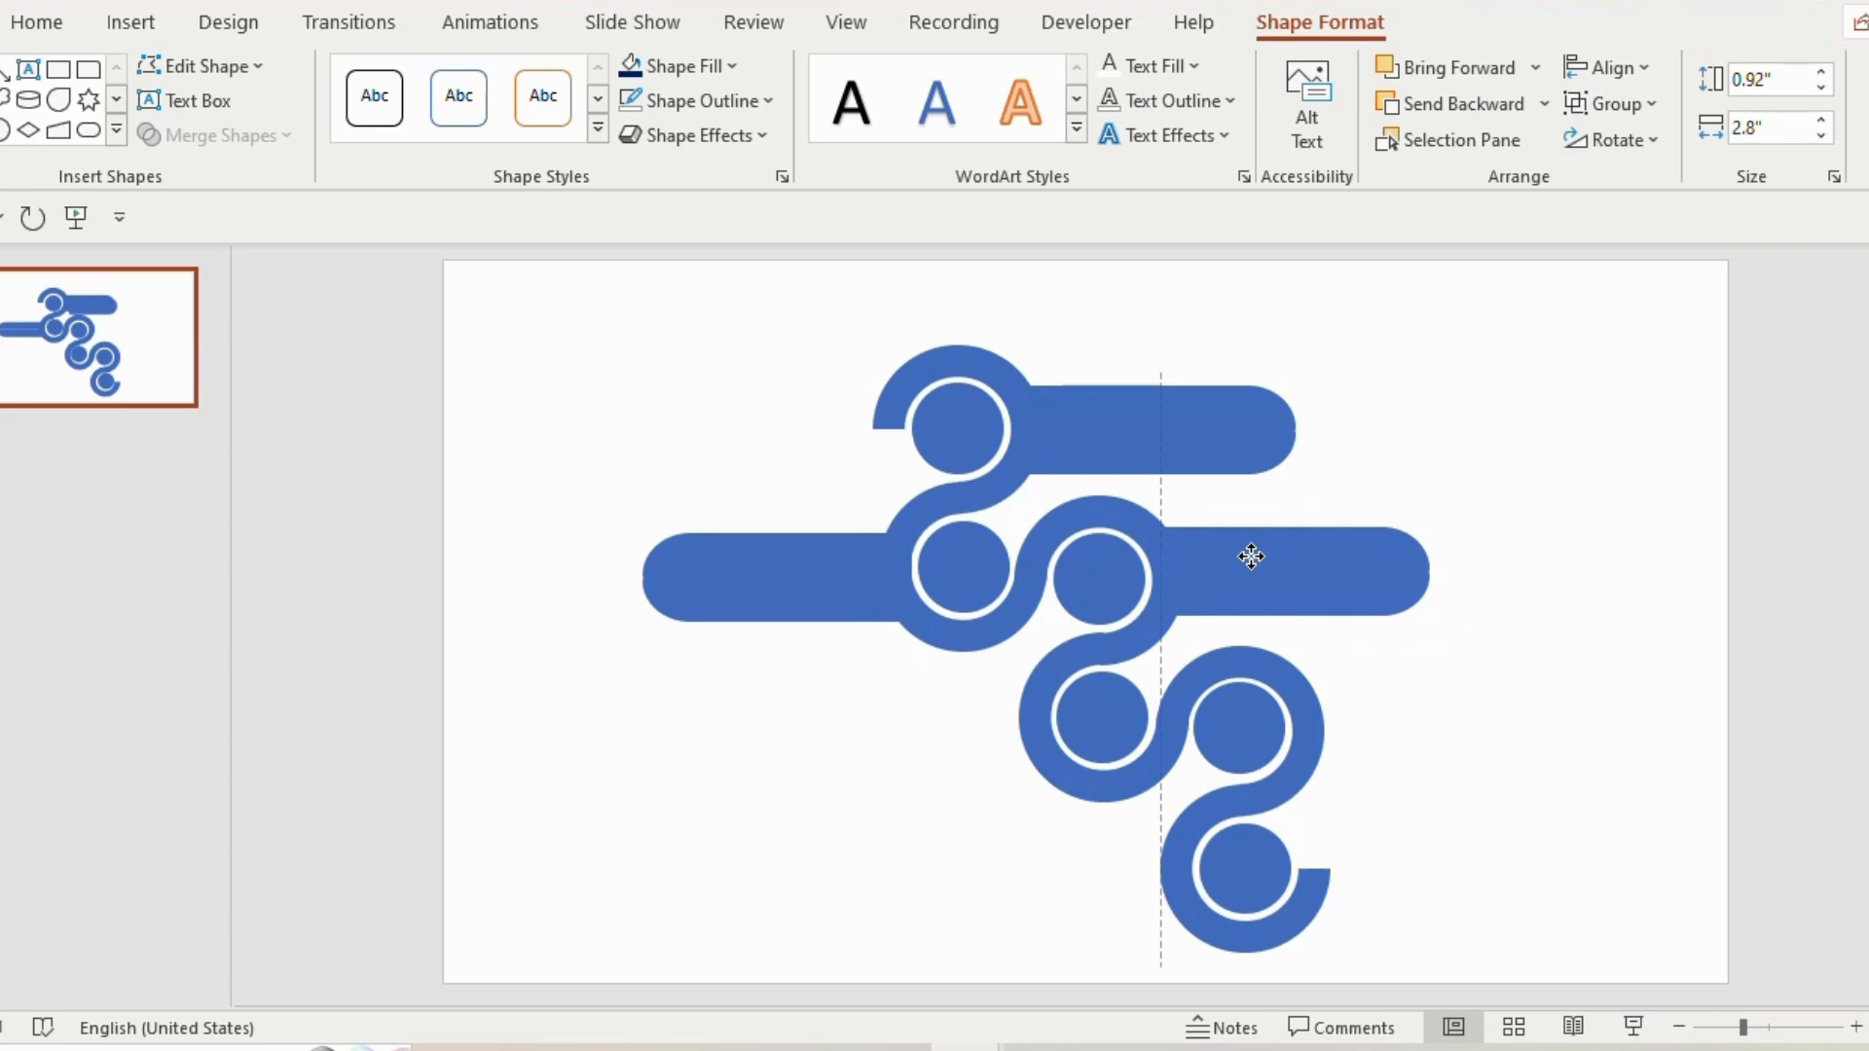
pyautogui.click(1339, 493)
pyautogui.click(1321, 573)
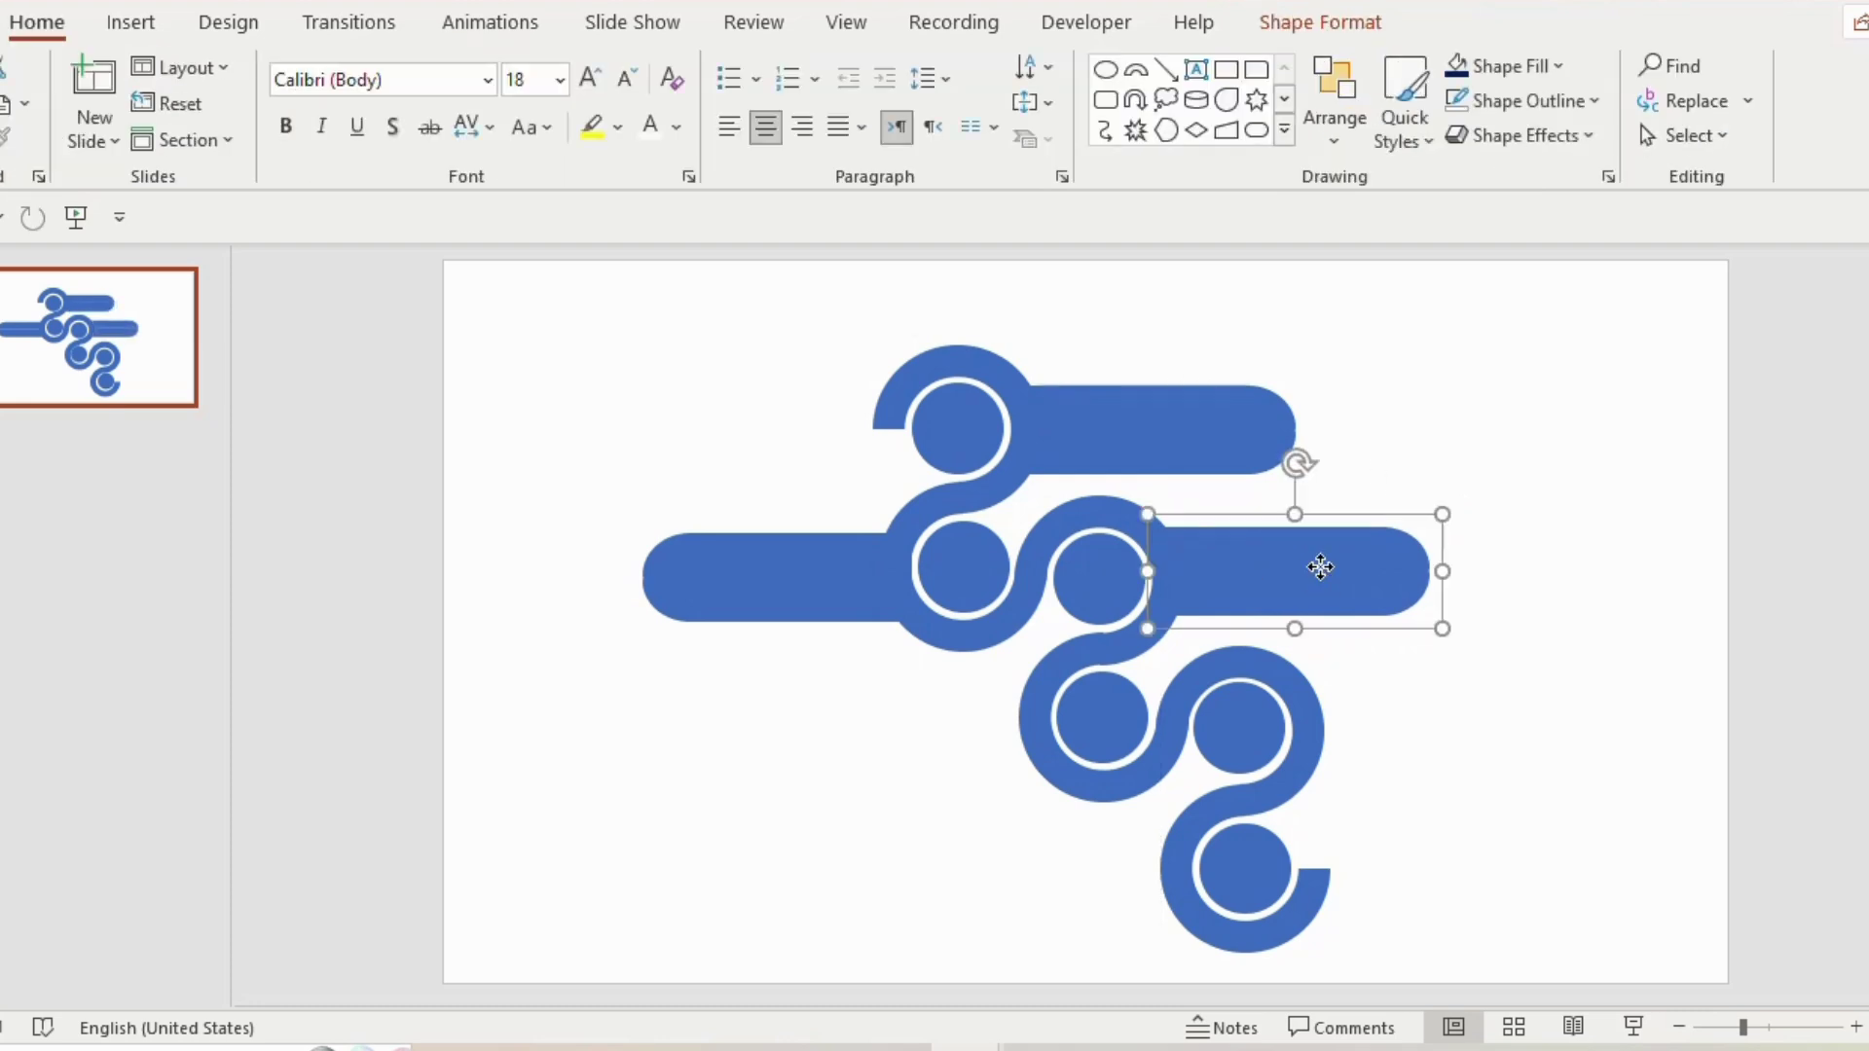
pyautogui.moveTo(1319, 558); pyautogui.dragTo(1035, 874)
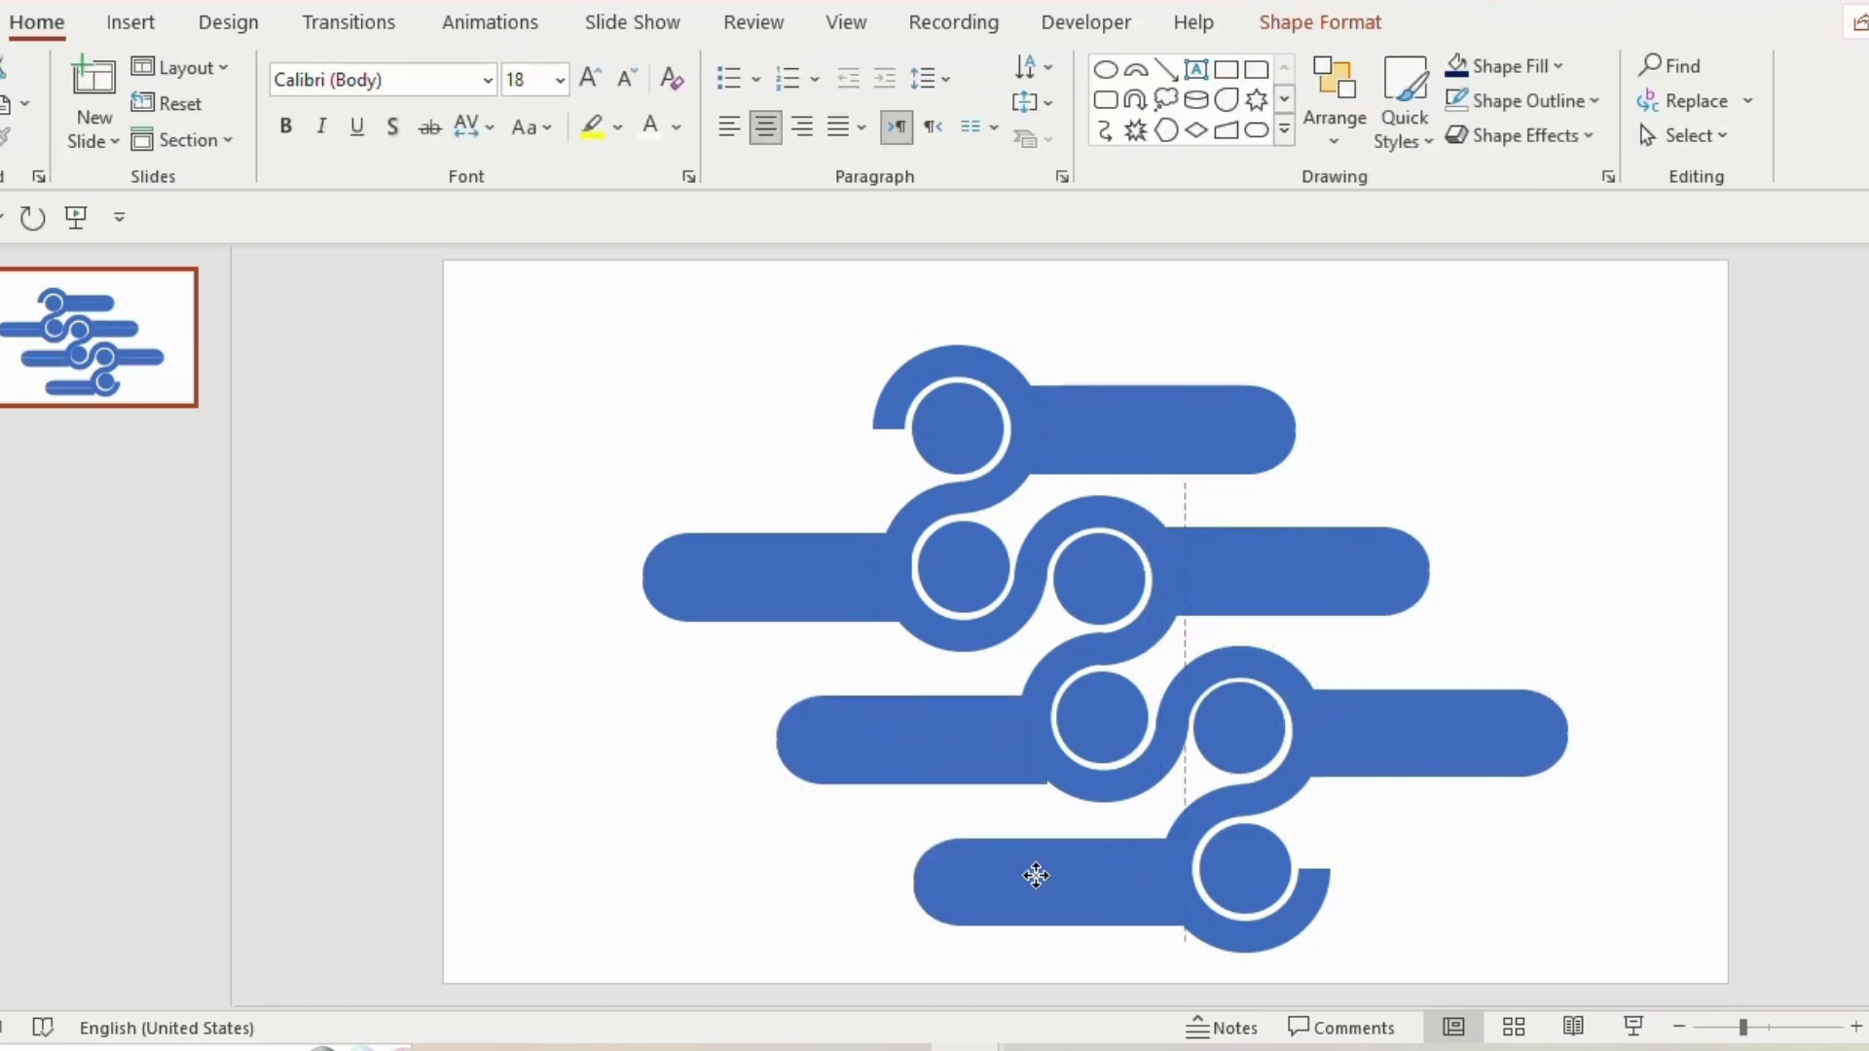
pyautogui.rightClick(1161, 897)
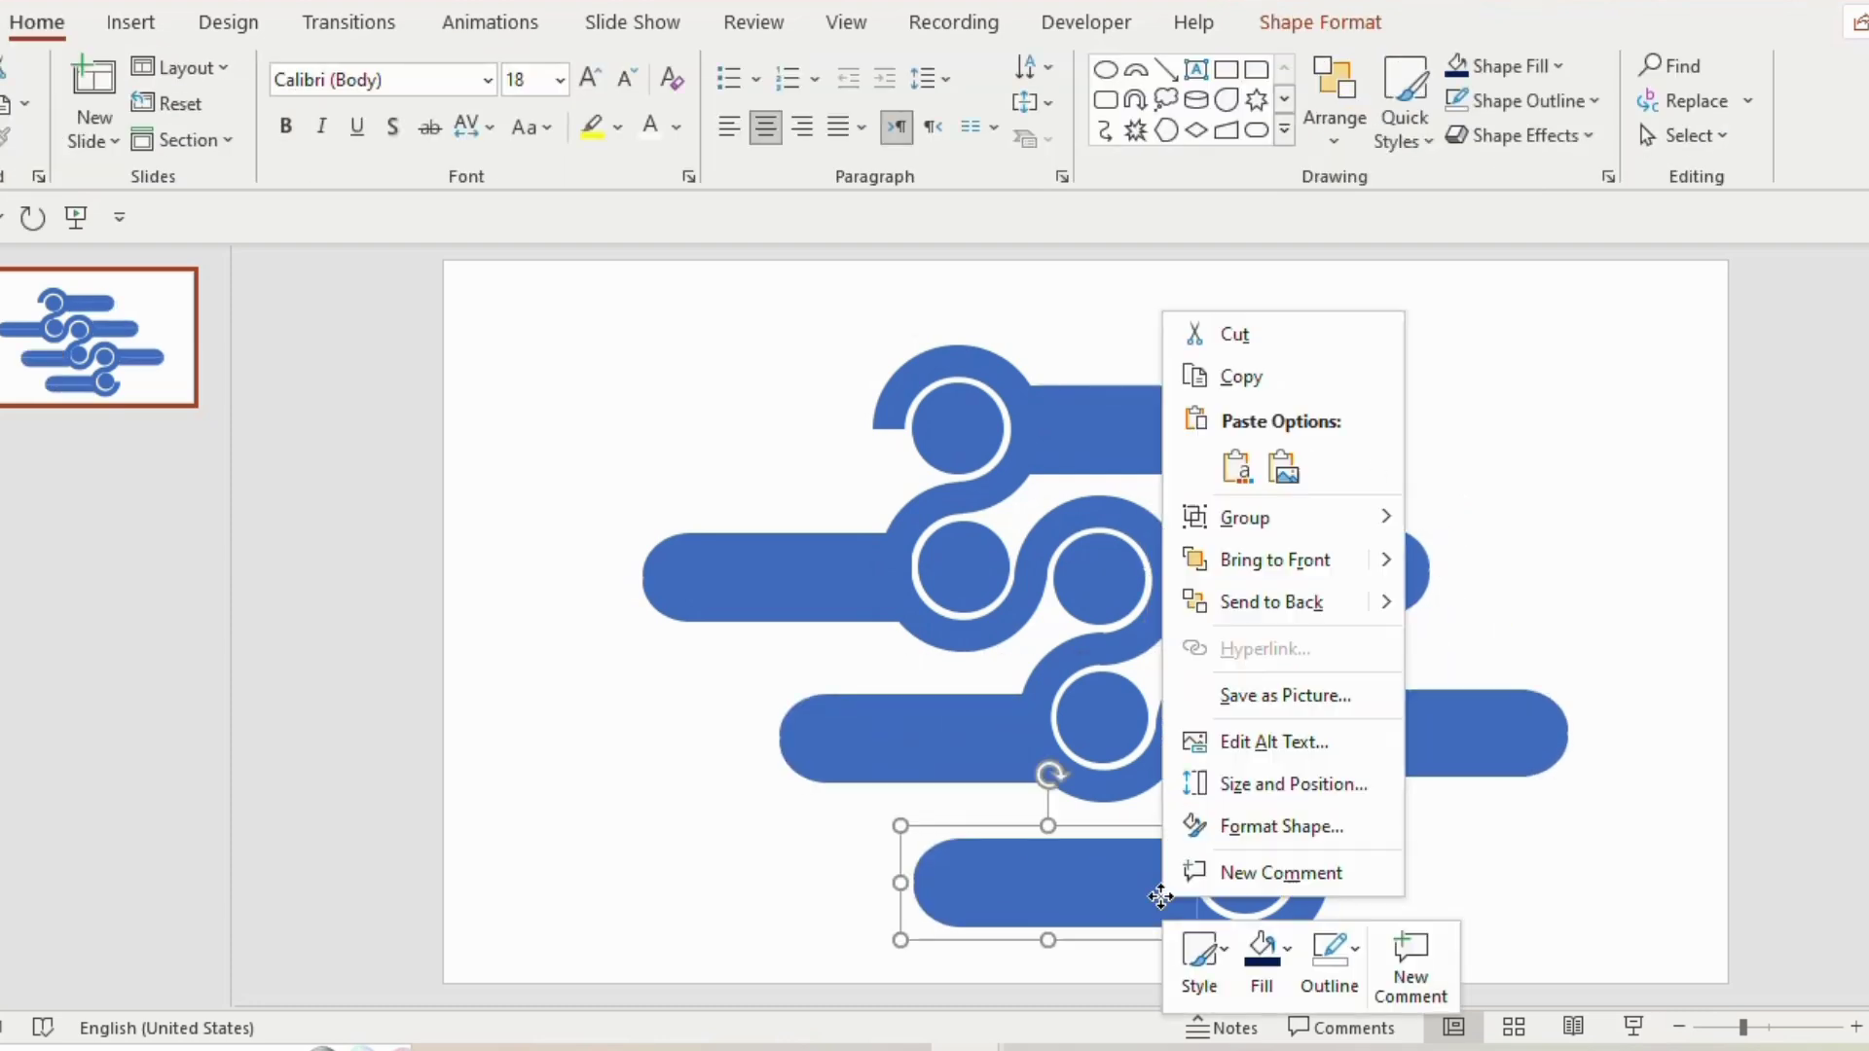
# Send the bottom bar back, ungroup all shapes, and open Format Background.
pyautogui.click(1249, 608)
pyautogui.moveTo(402, 288); pyautogui.dragTo(1610, 987)
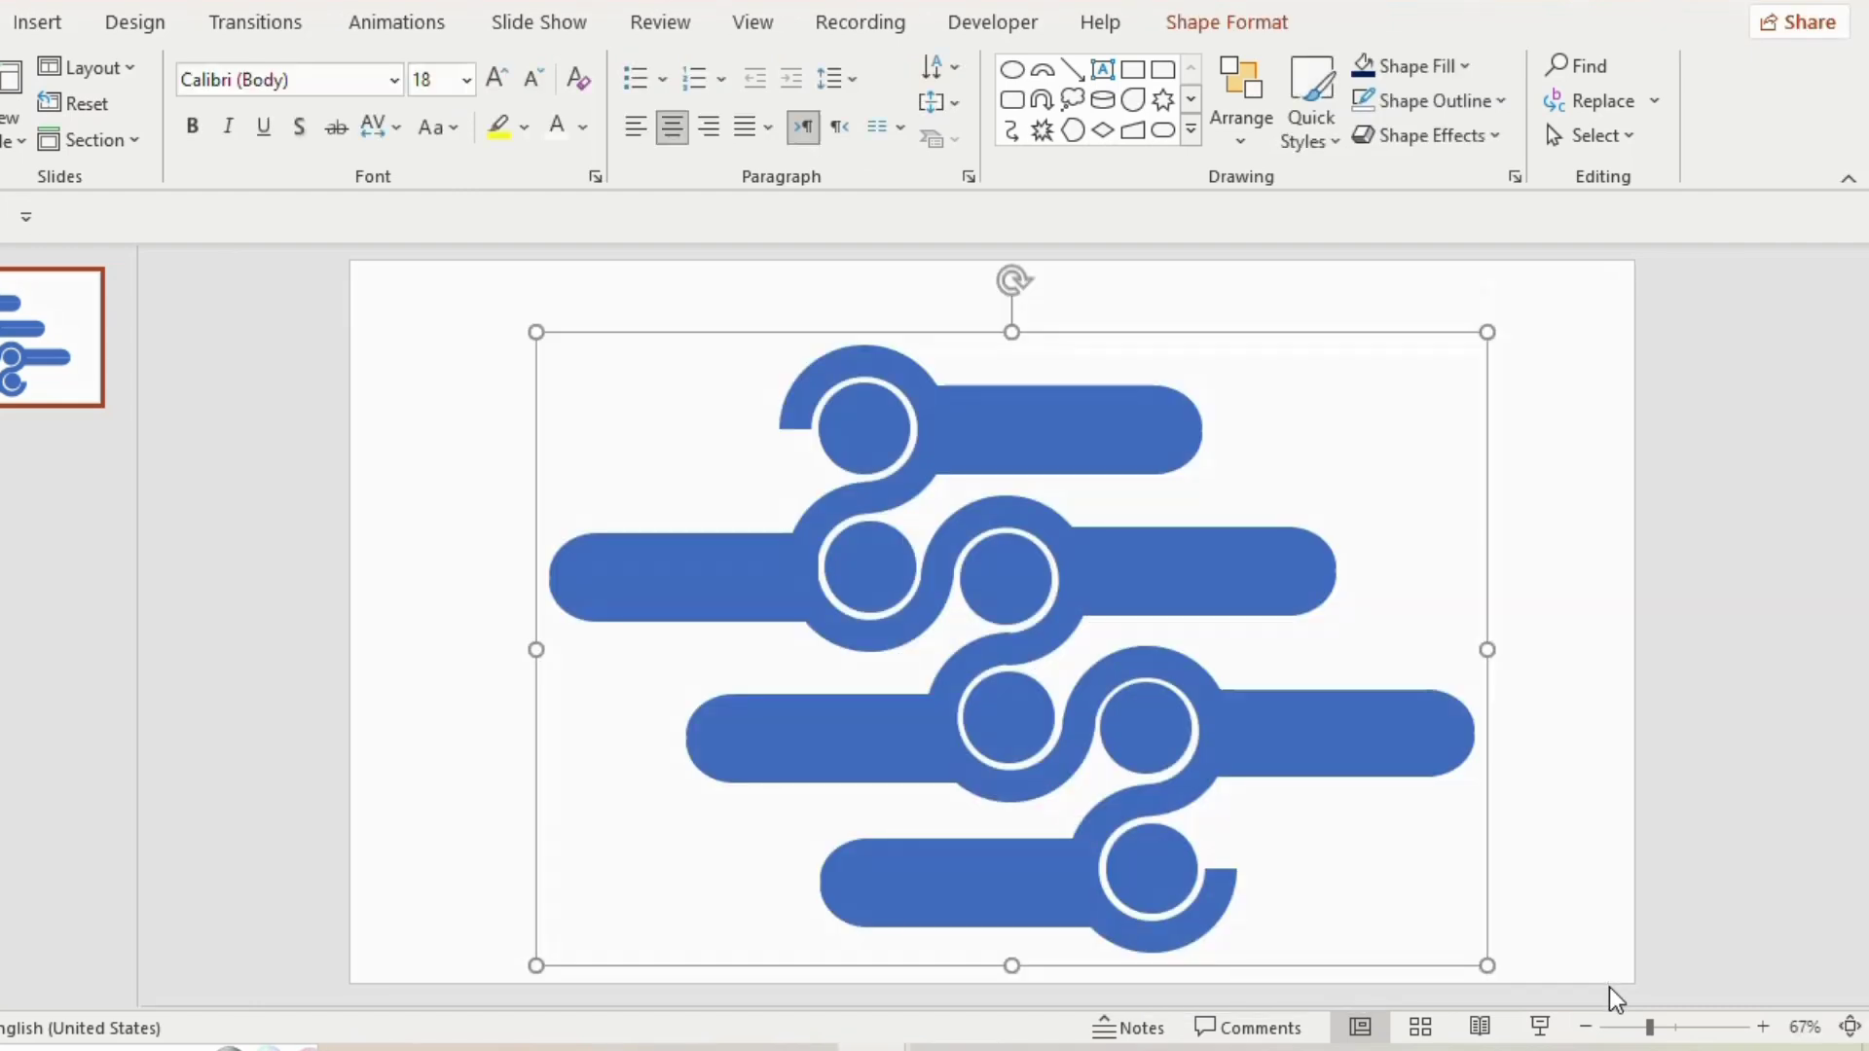
pyautogui.rightClick(1107, 614)
pyautogui.moveTo(1189, 233)
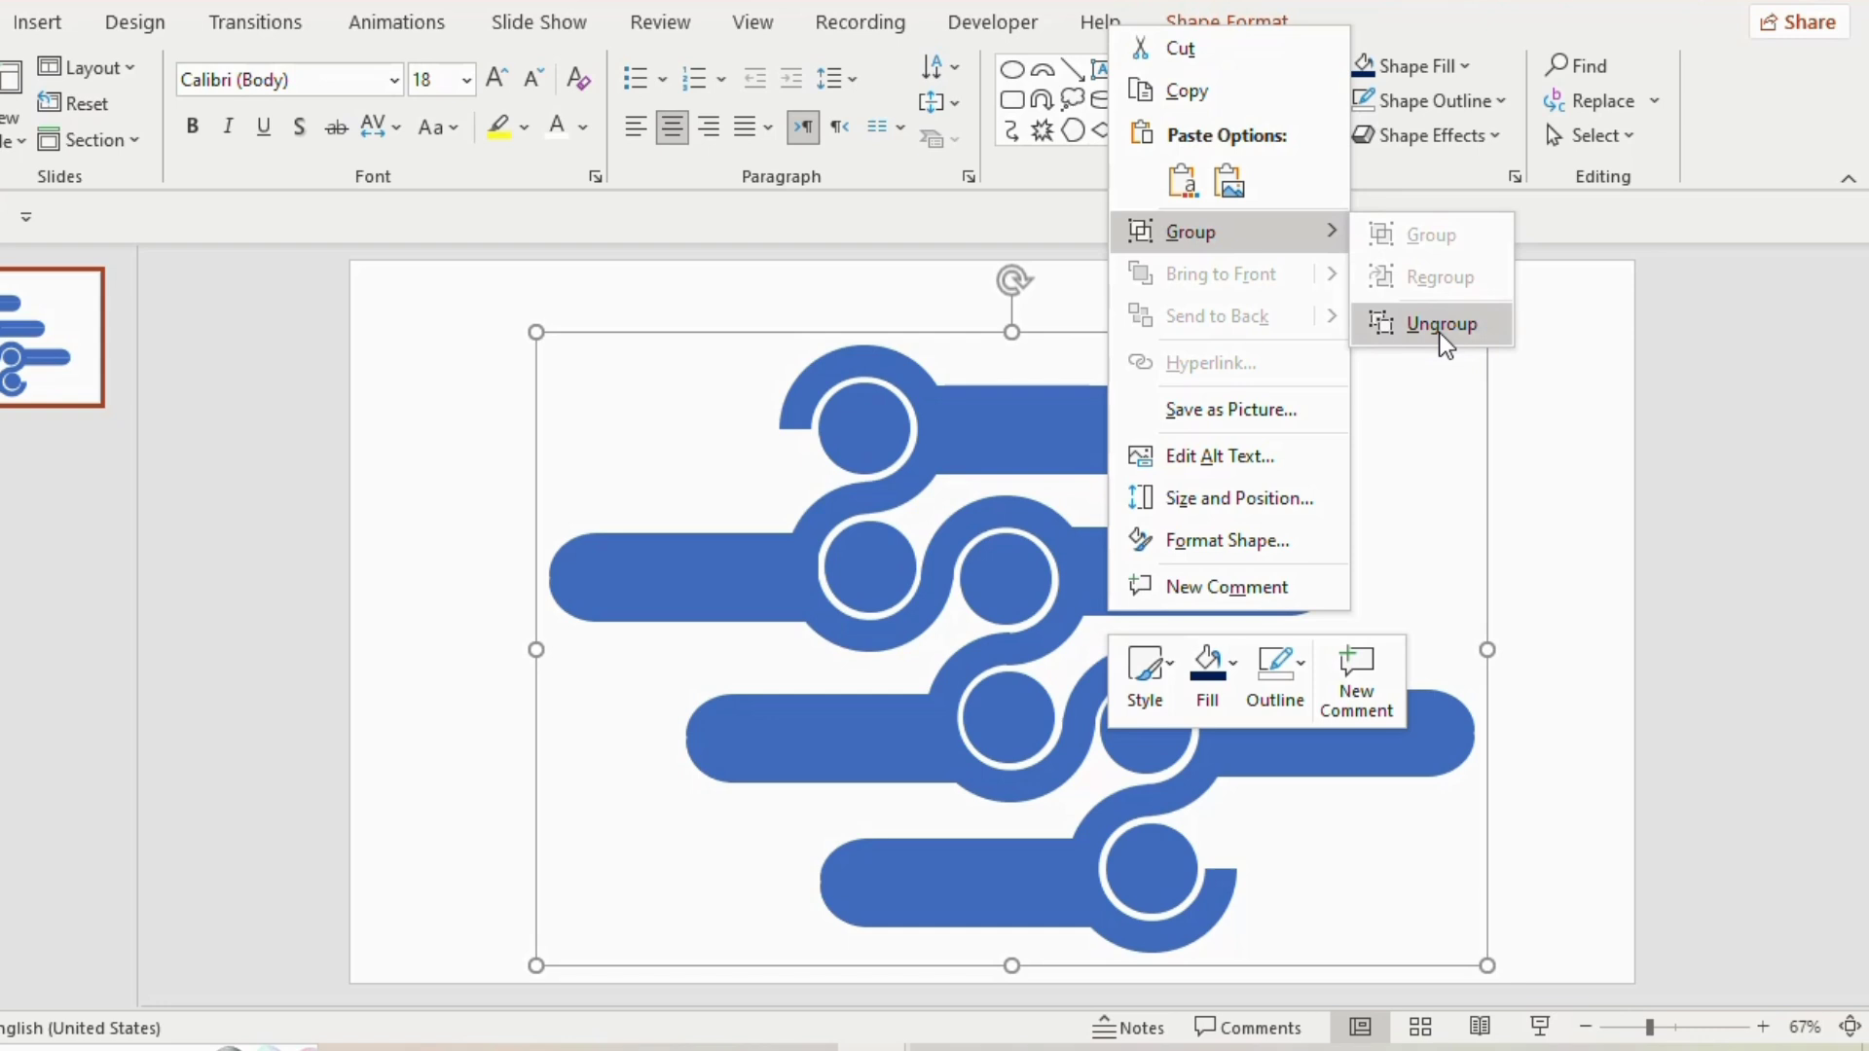
pyautogui.click(1437, 332)
pyautogui.rightClick(1349, 297)
pyautogui.click(1506, 479)
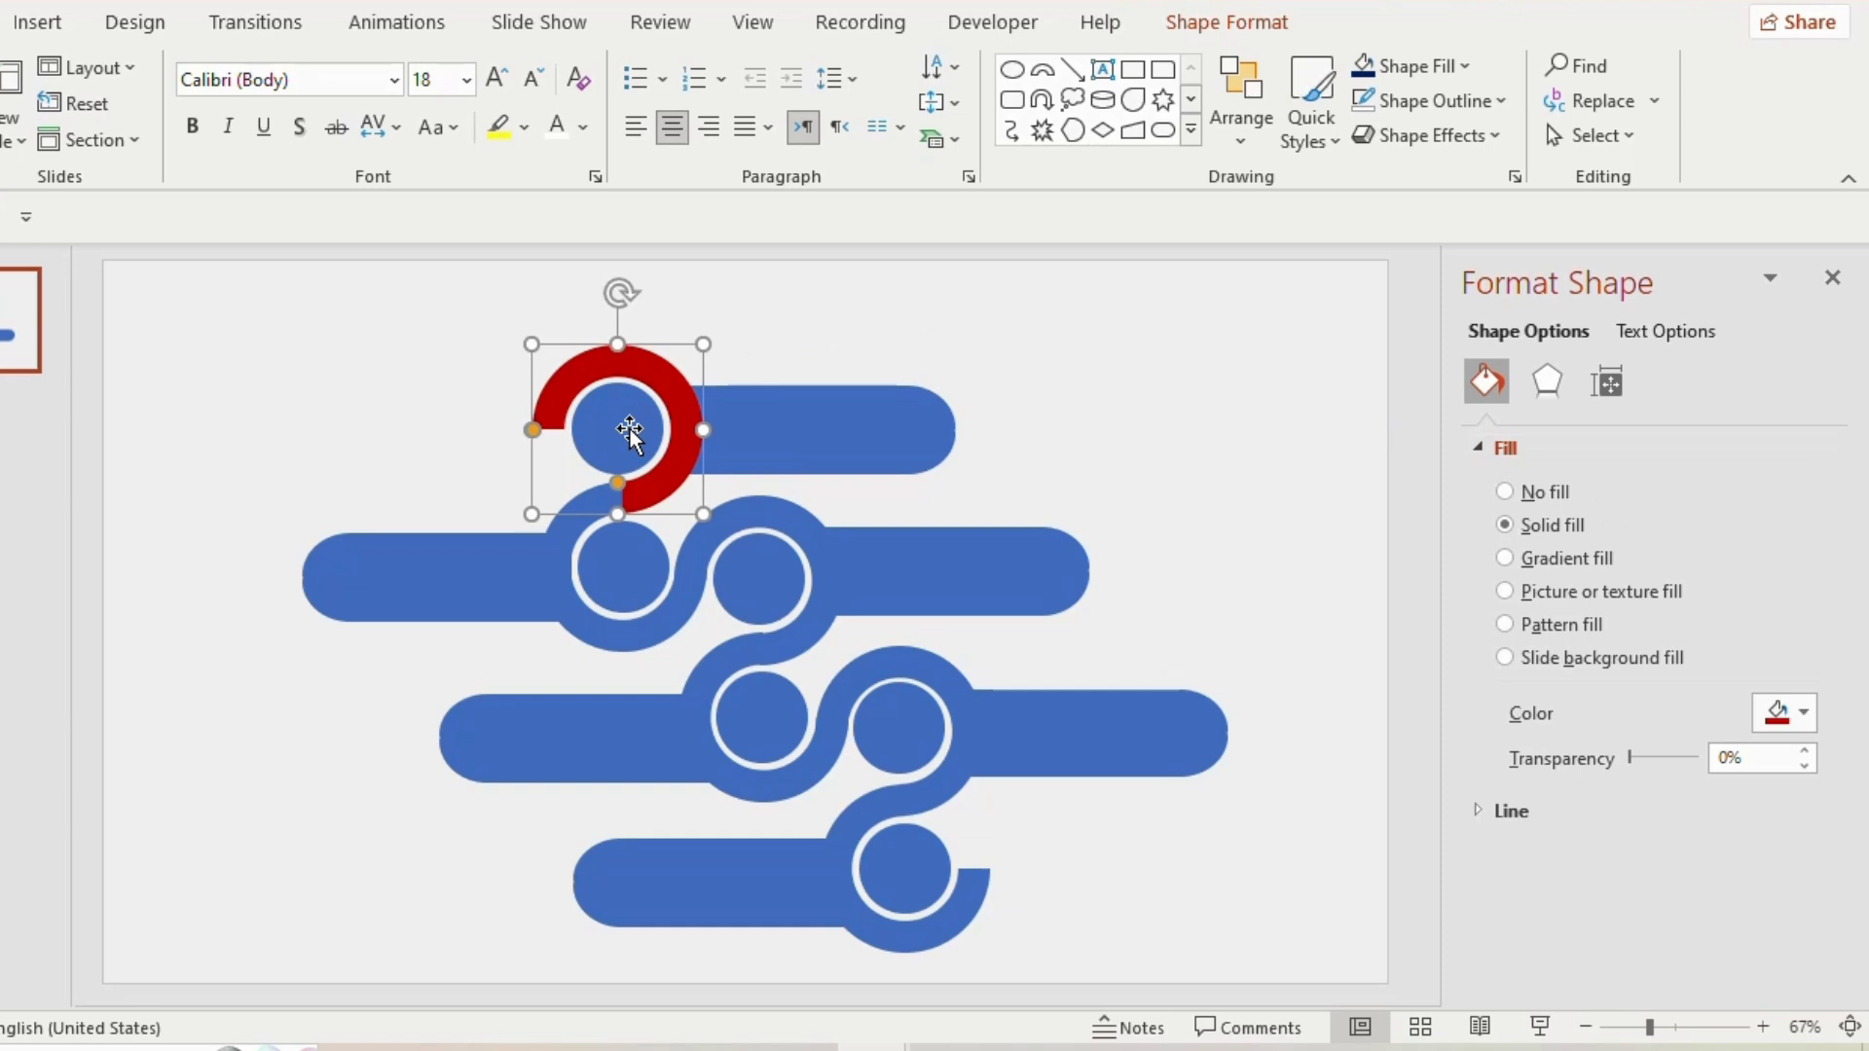
# Colour the top inner circle red and give the top bar the ring's dark red.
pyautogui.moveTo(624, 430); pyautogui.dragTo(628, 426)
pyautogui.click(1776, 712)
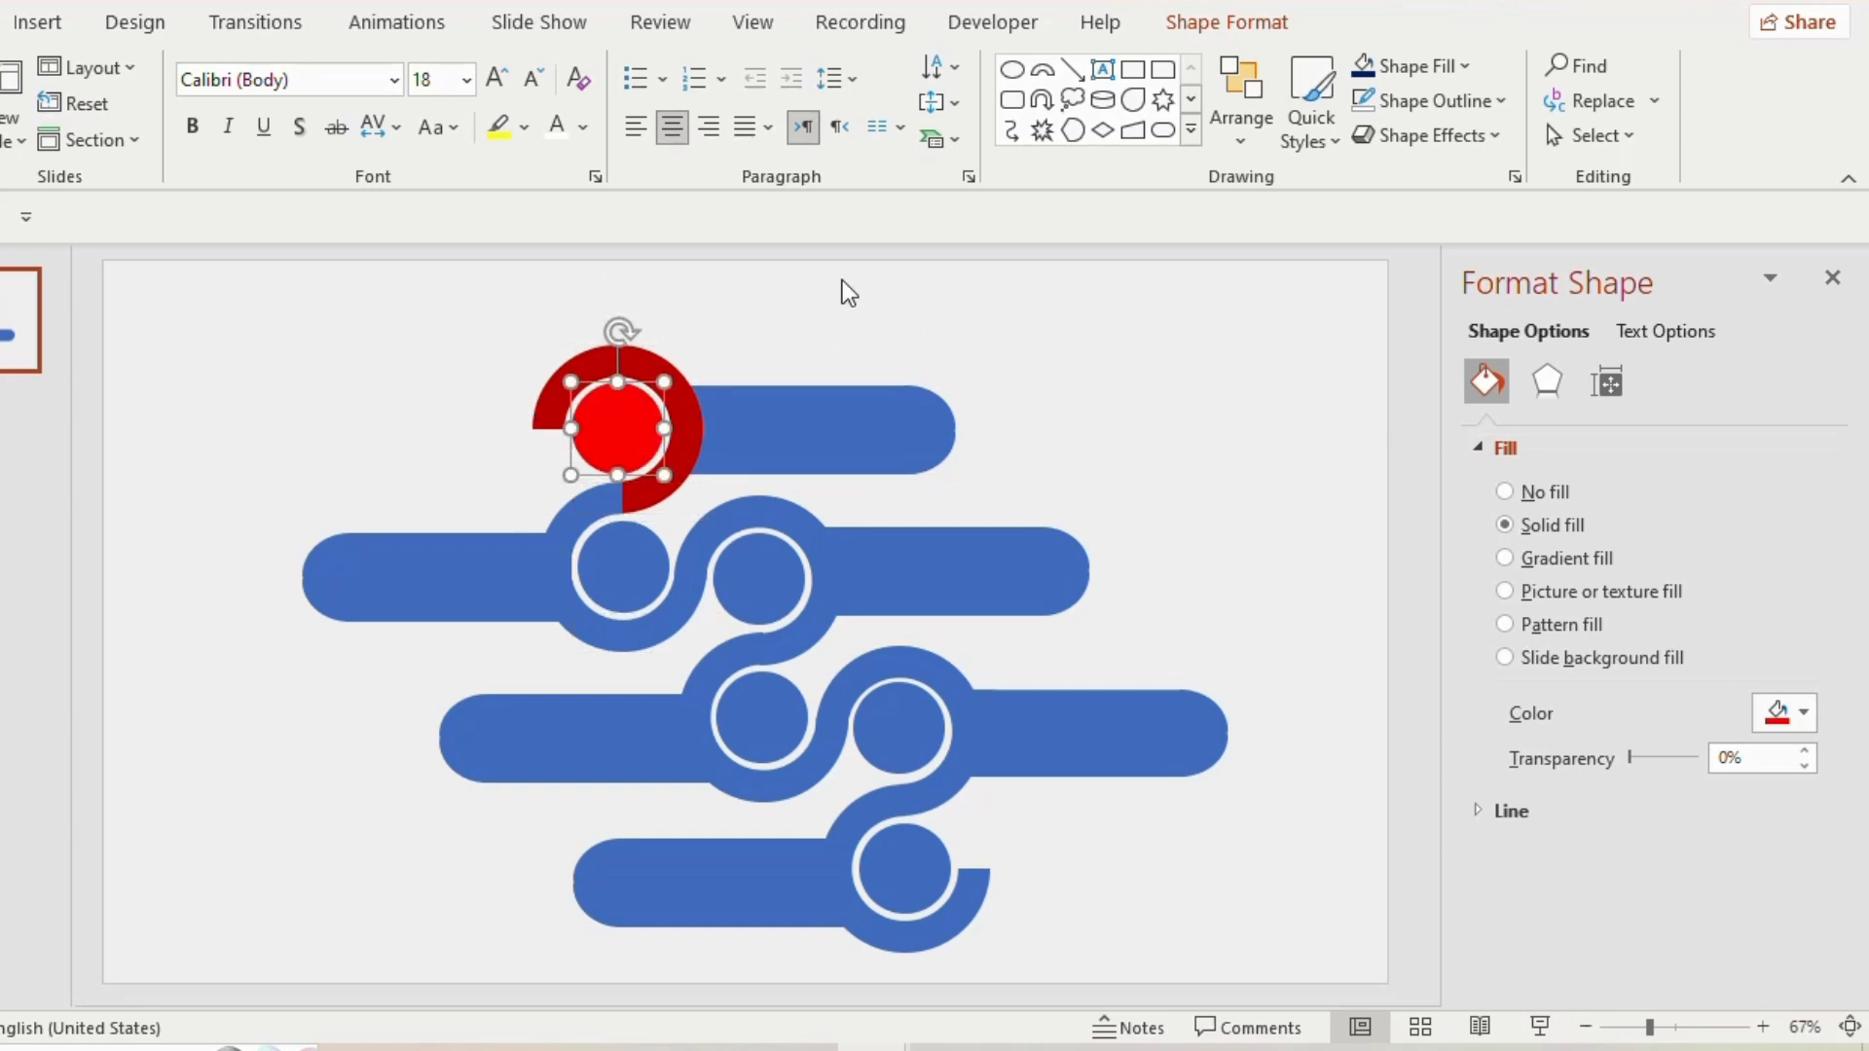
pyautogui.click(781, 400)
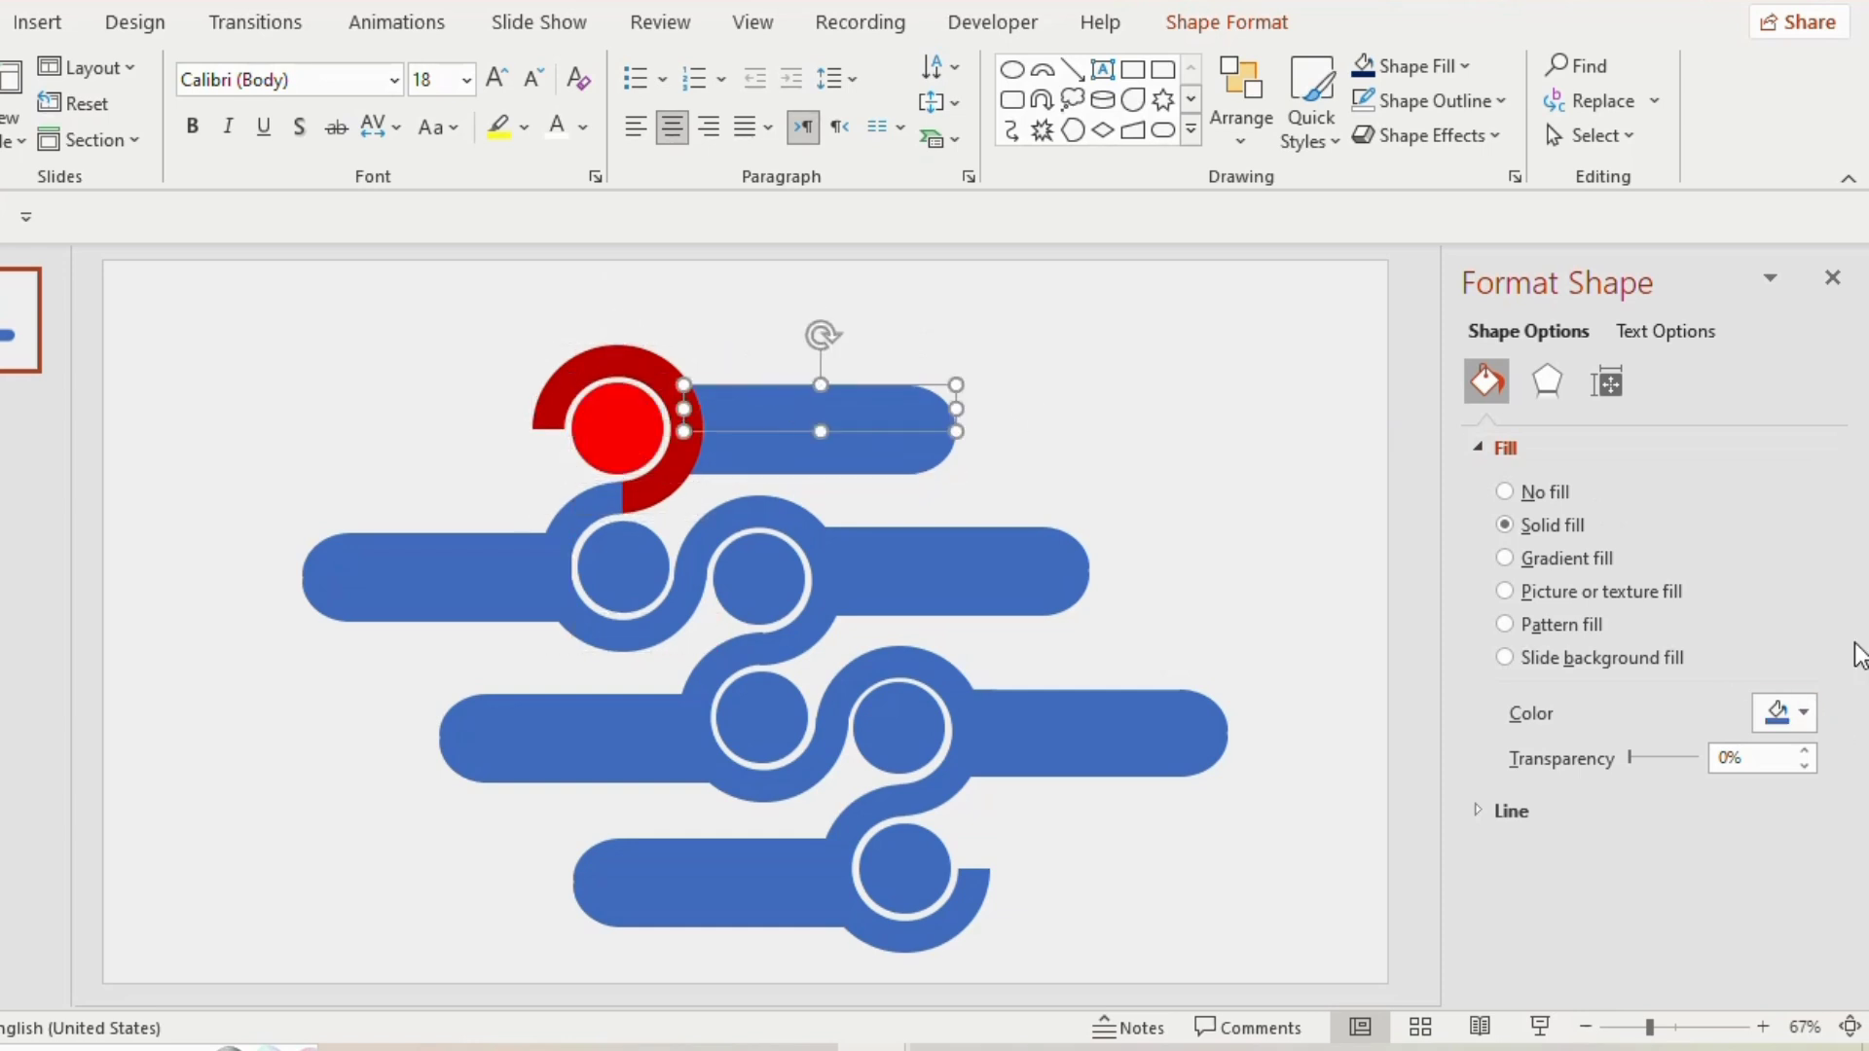
pyautogui.click(1806, 716)
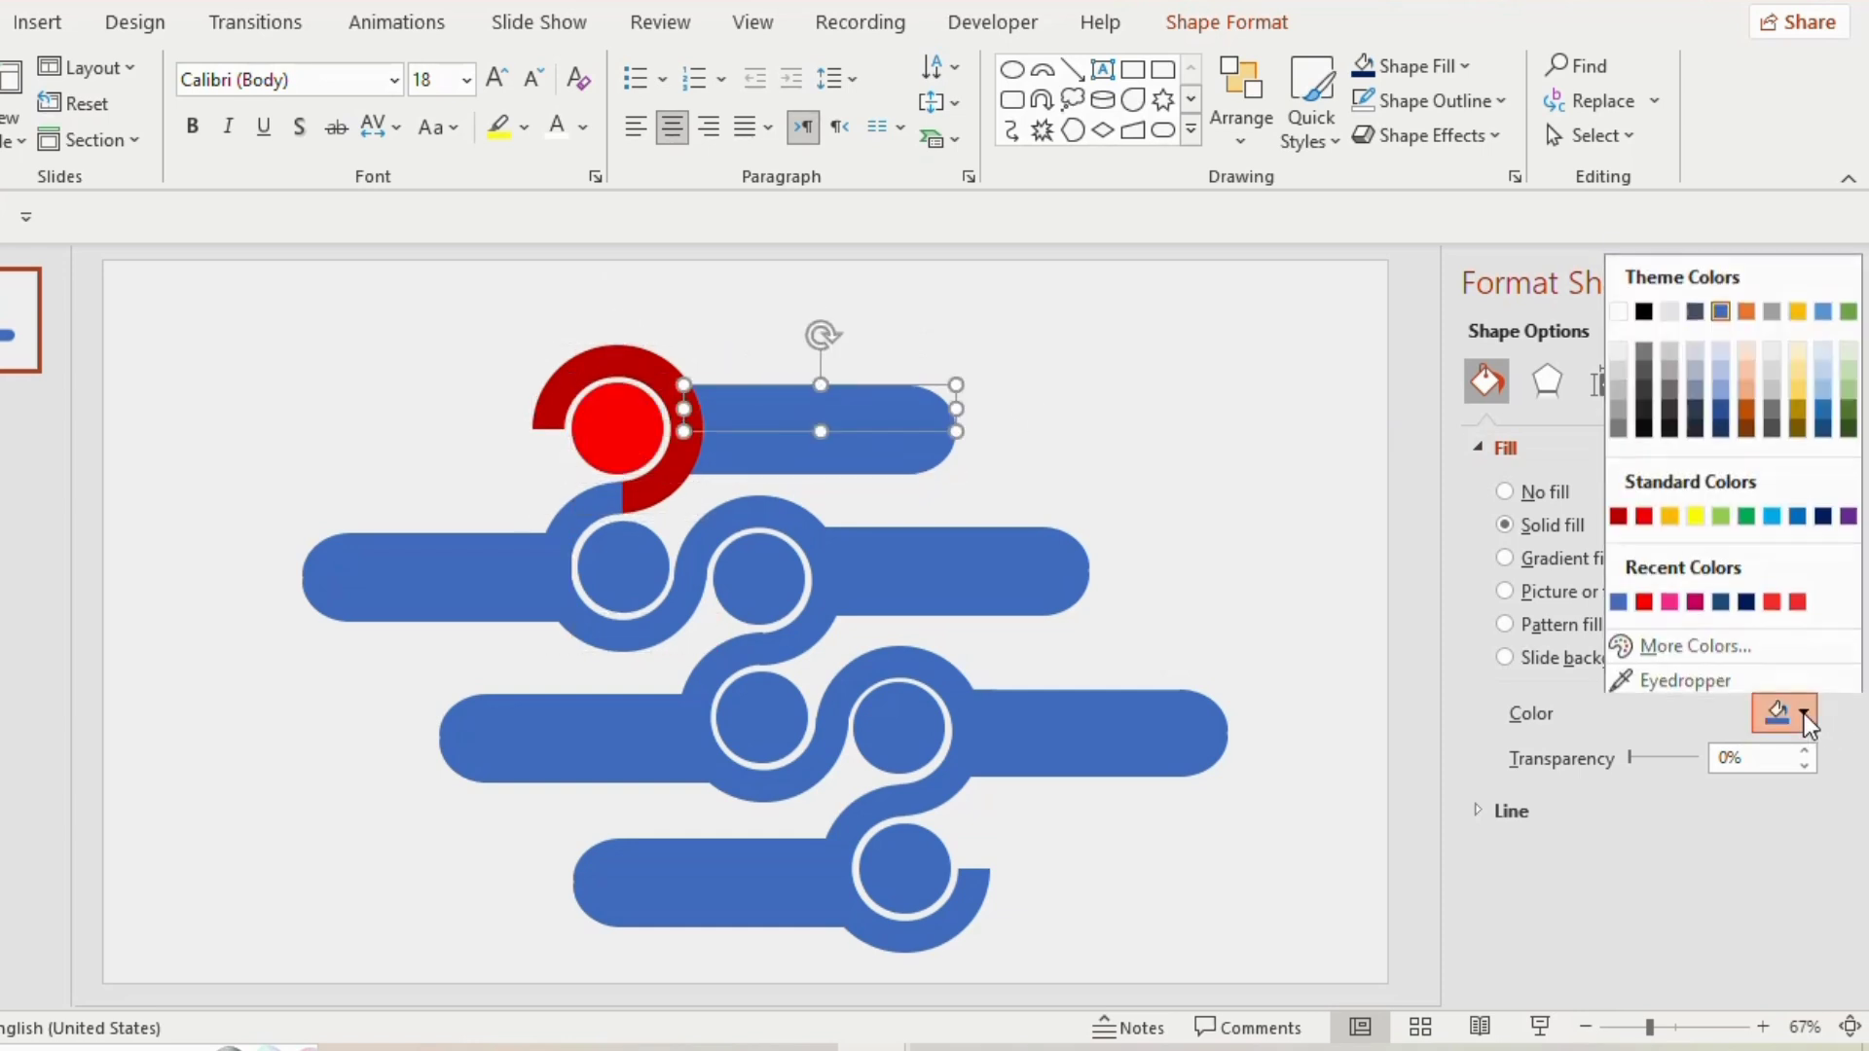
pyautogui.click(1708, 678)
pyautogui.click(627, 359)
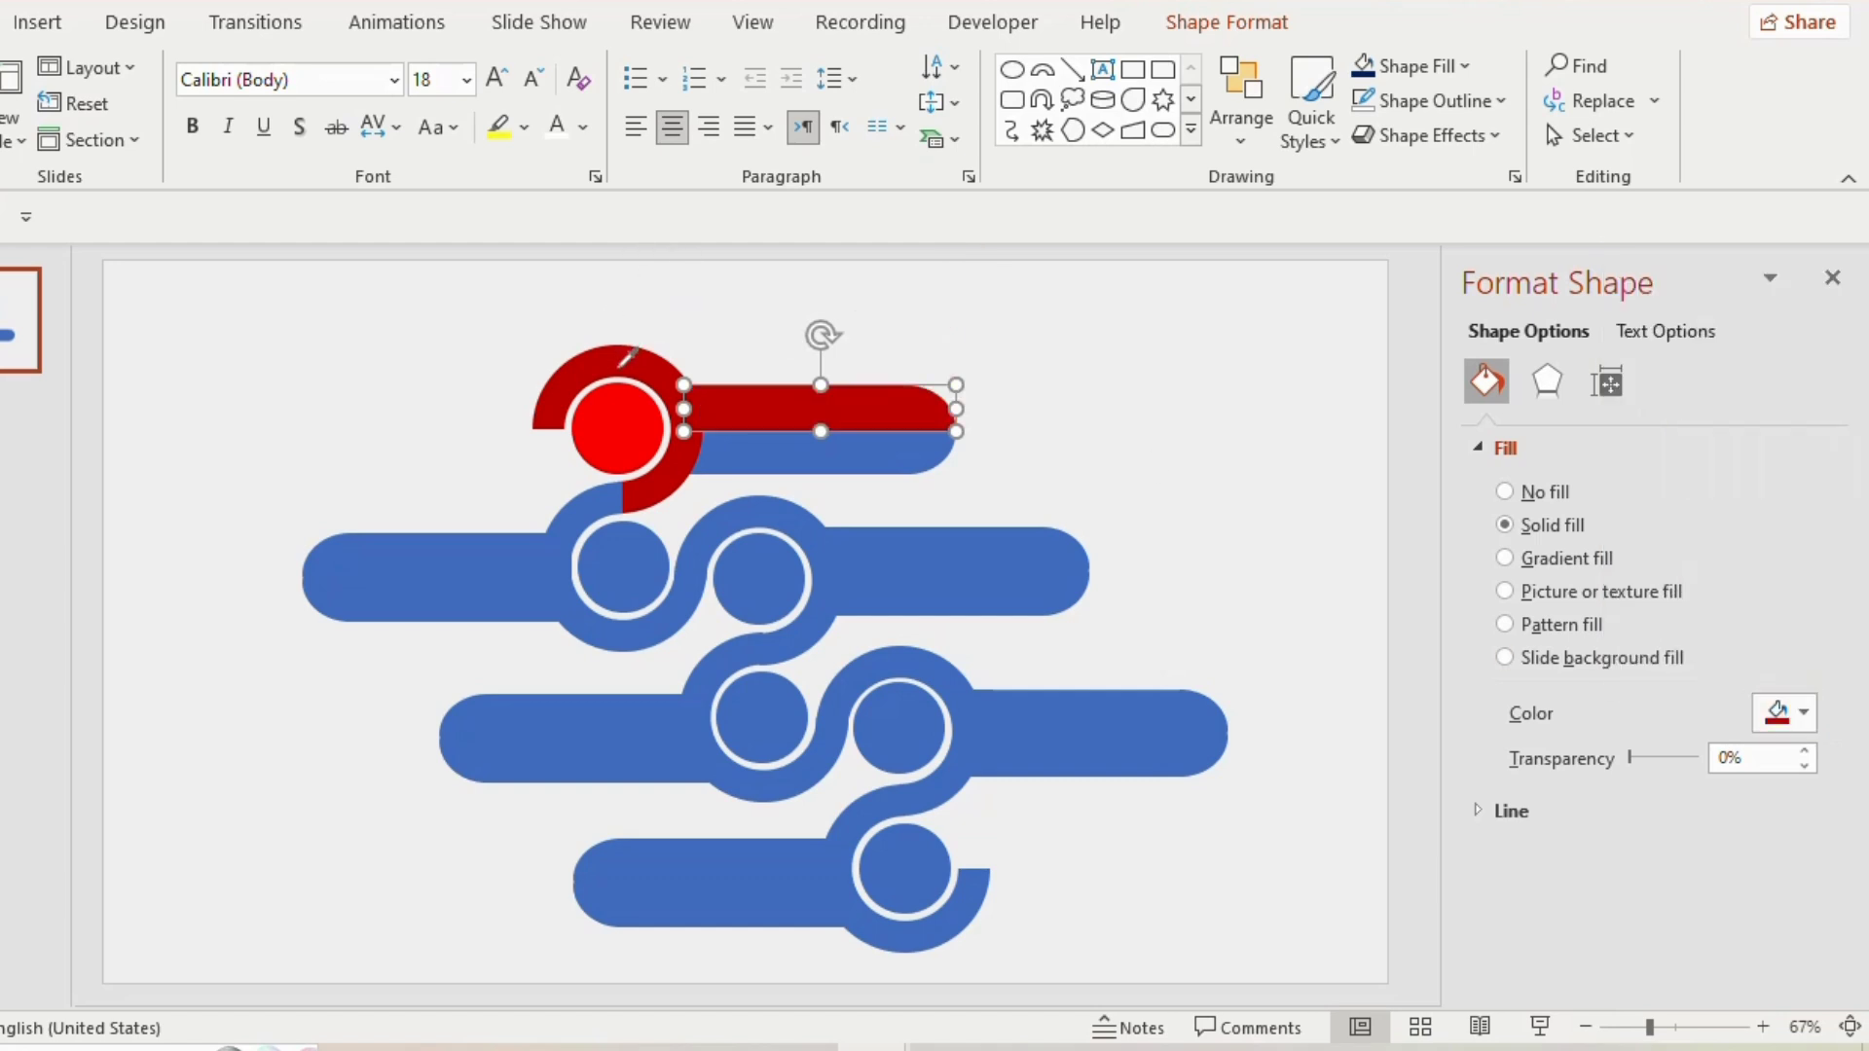
# Eyedrop the red and green circle colours onto their bars' blue lower halves.
pyautogui.click(889, 462)
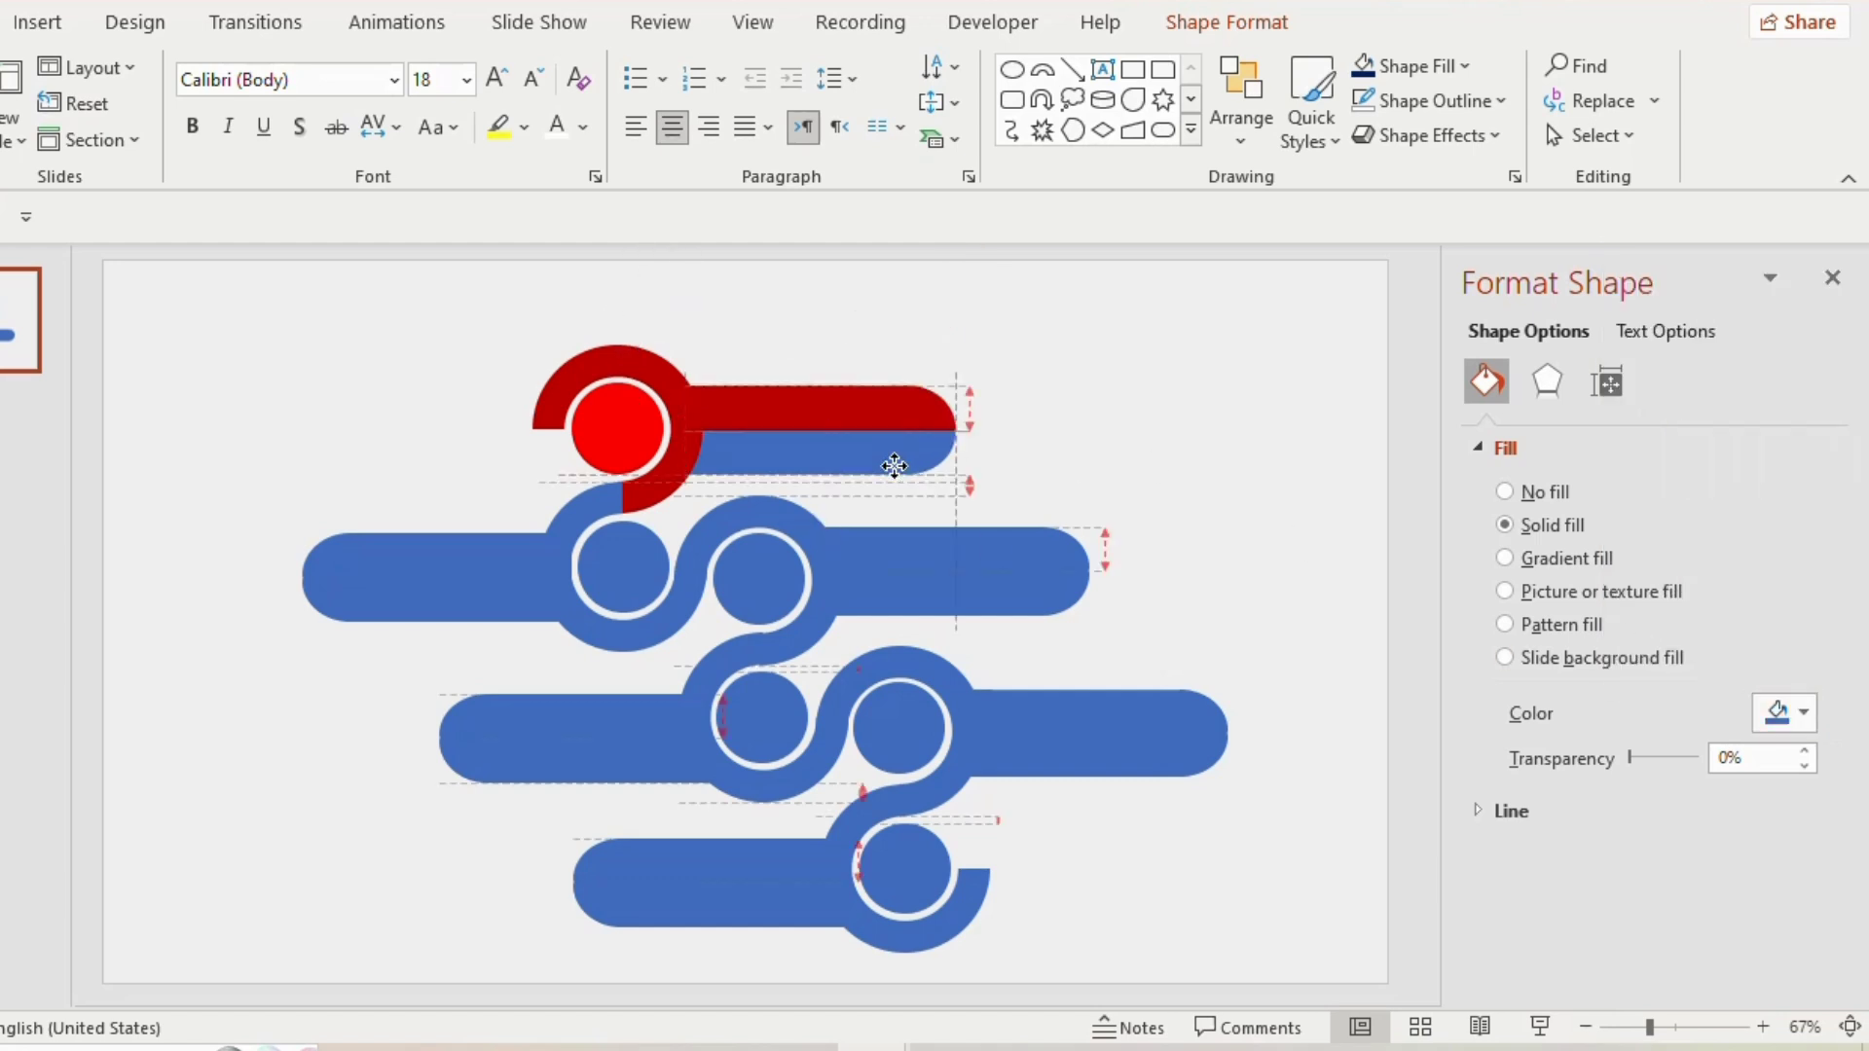
pyautogui.click(1803, 714)
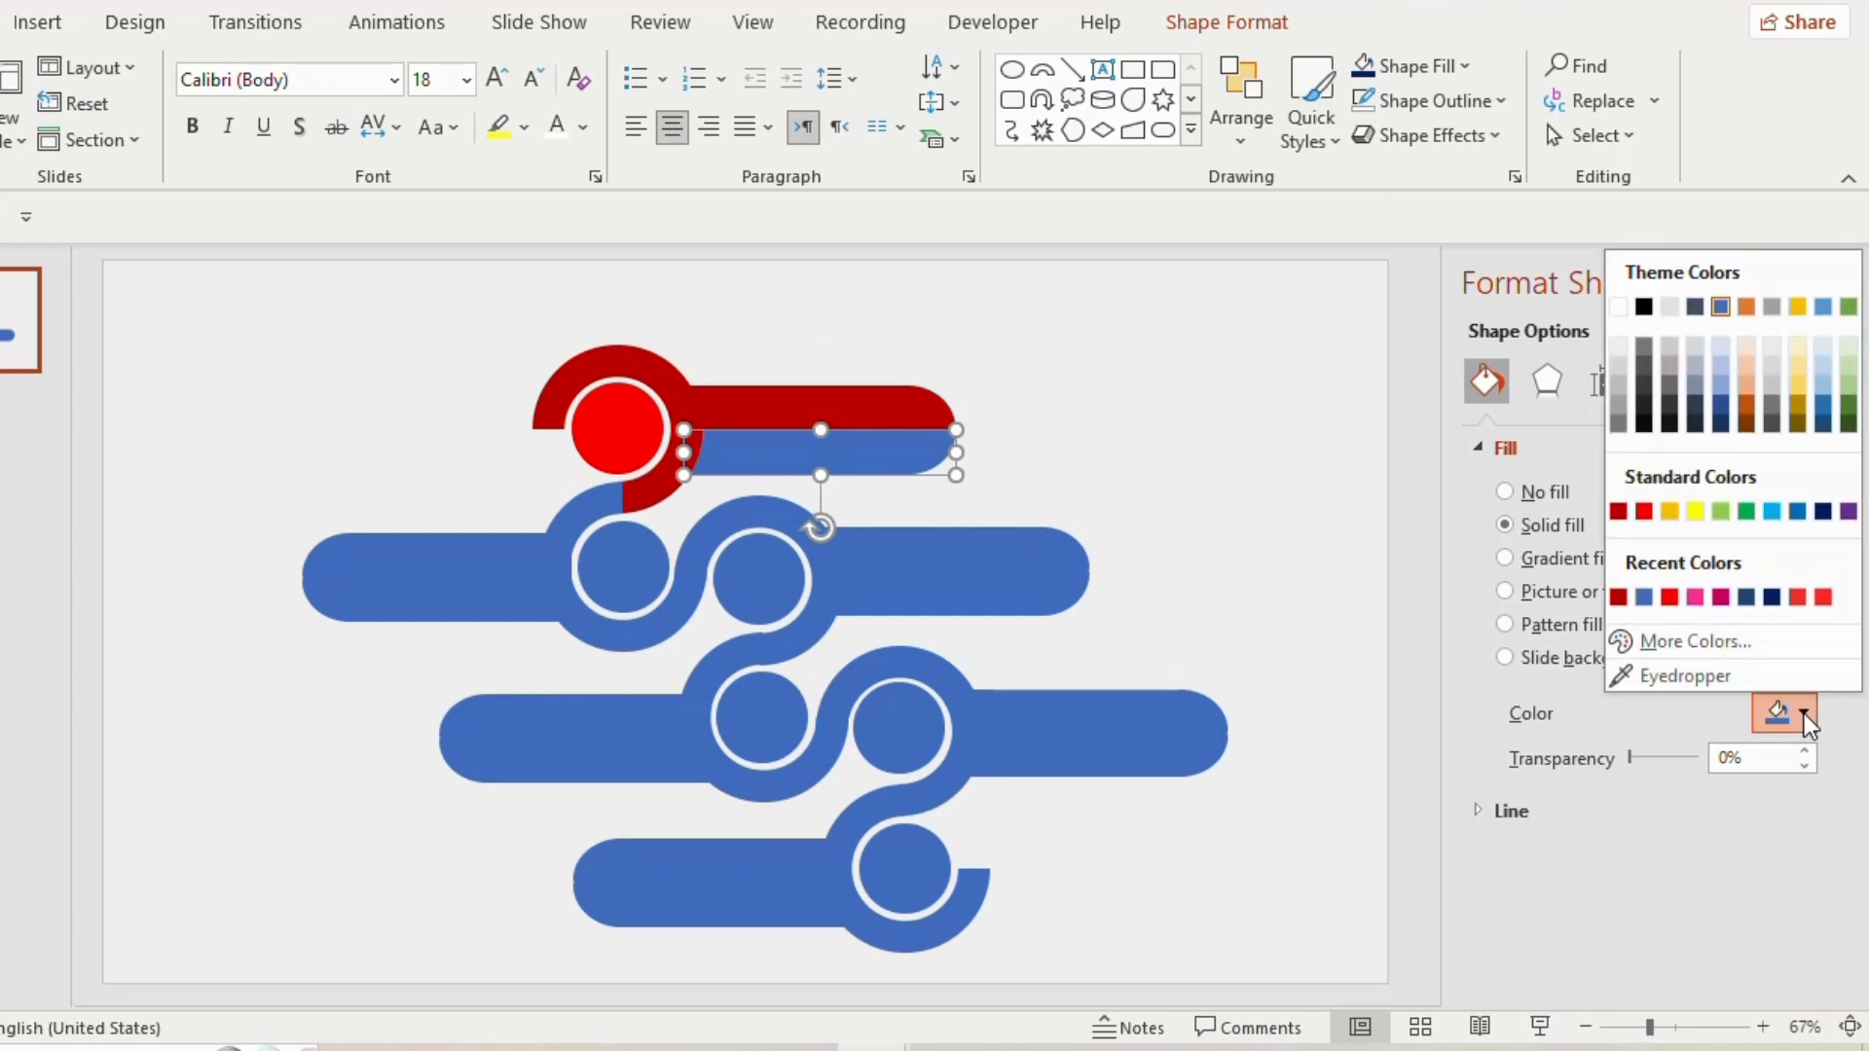
pyautogui.click(1721, 680)
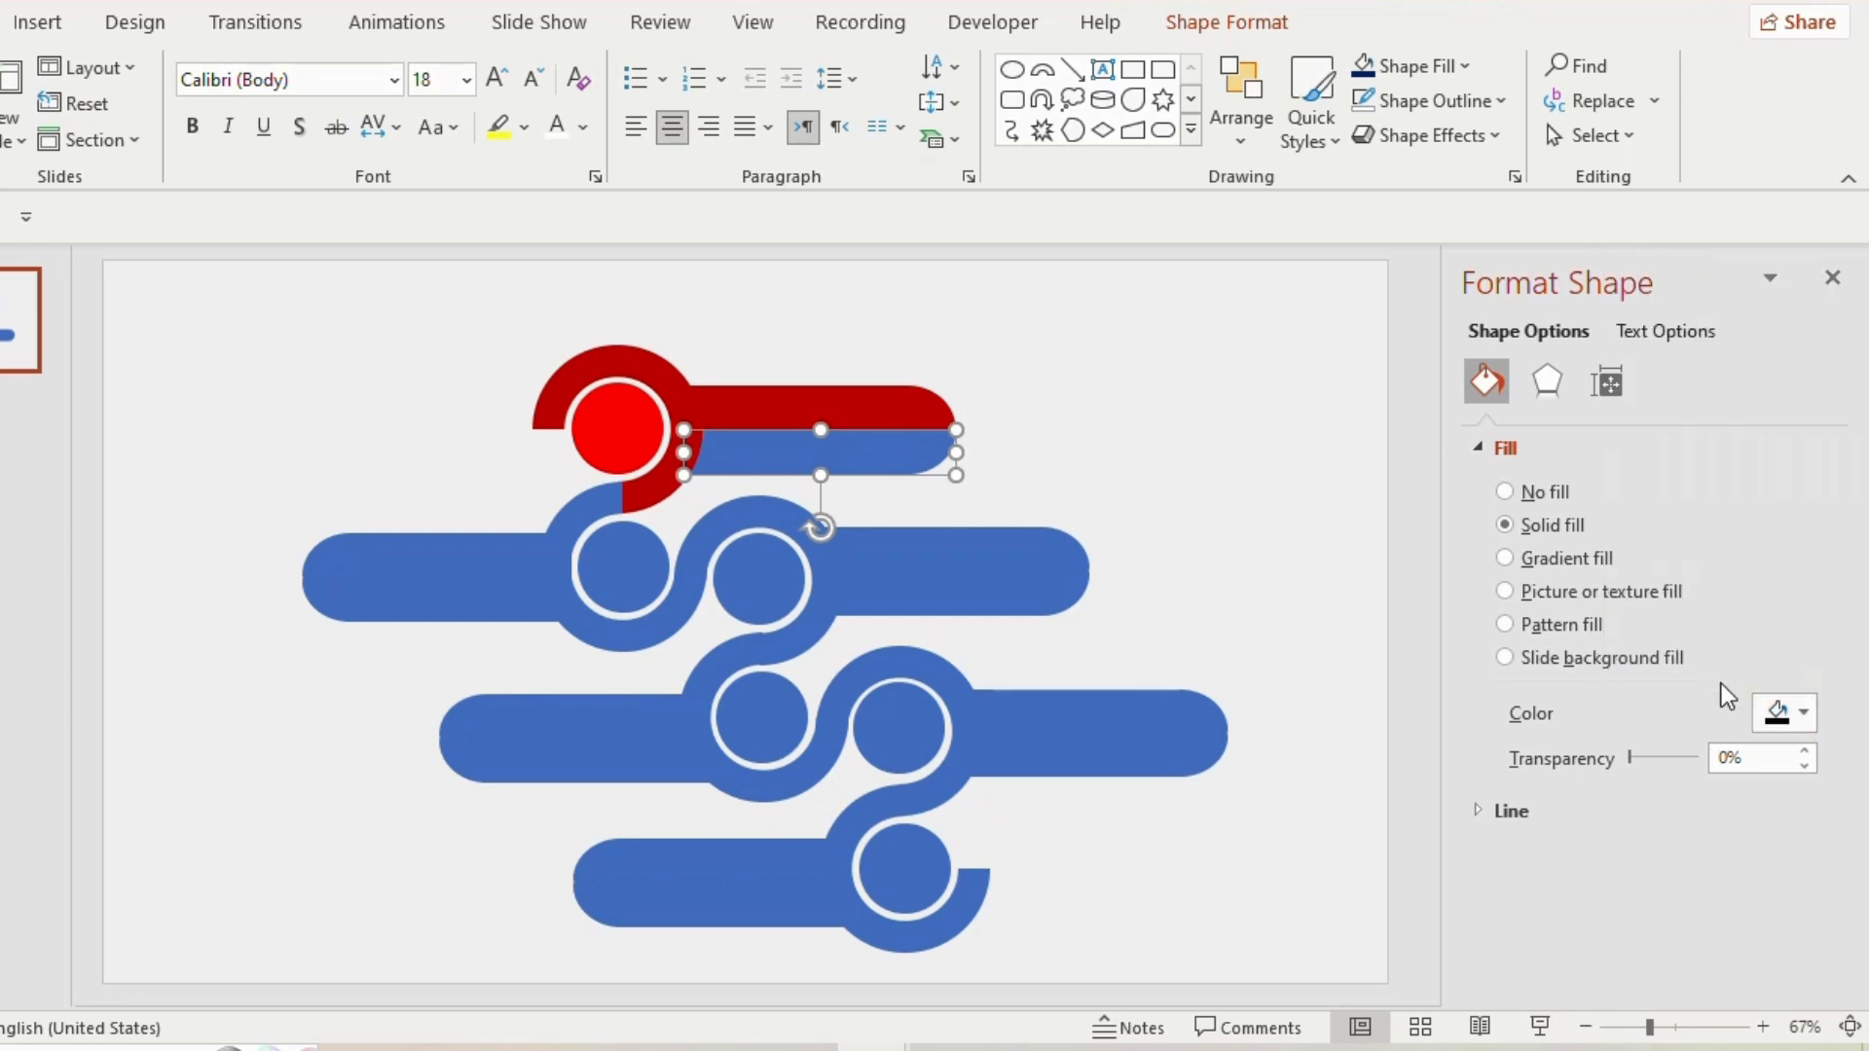
pyautogui.click(632, 439)
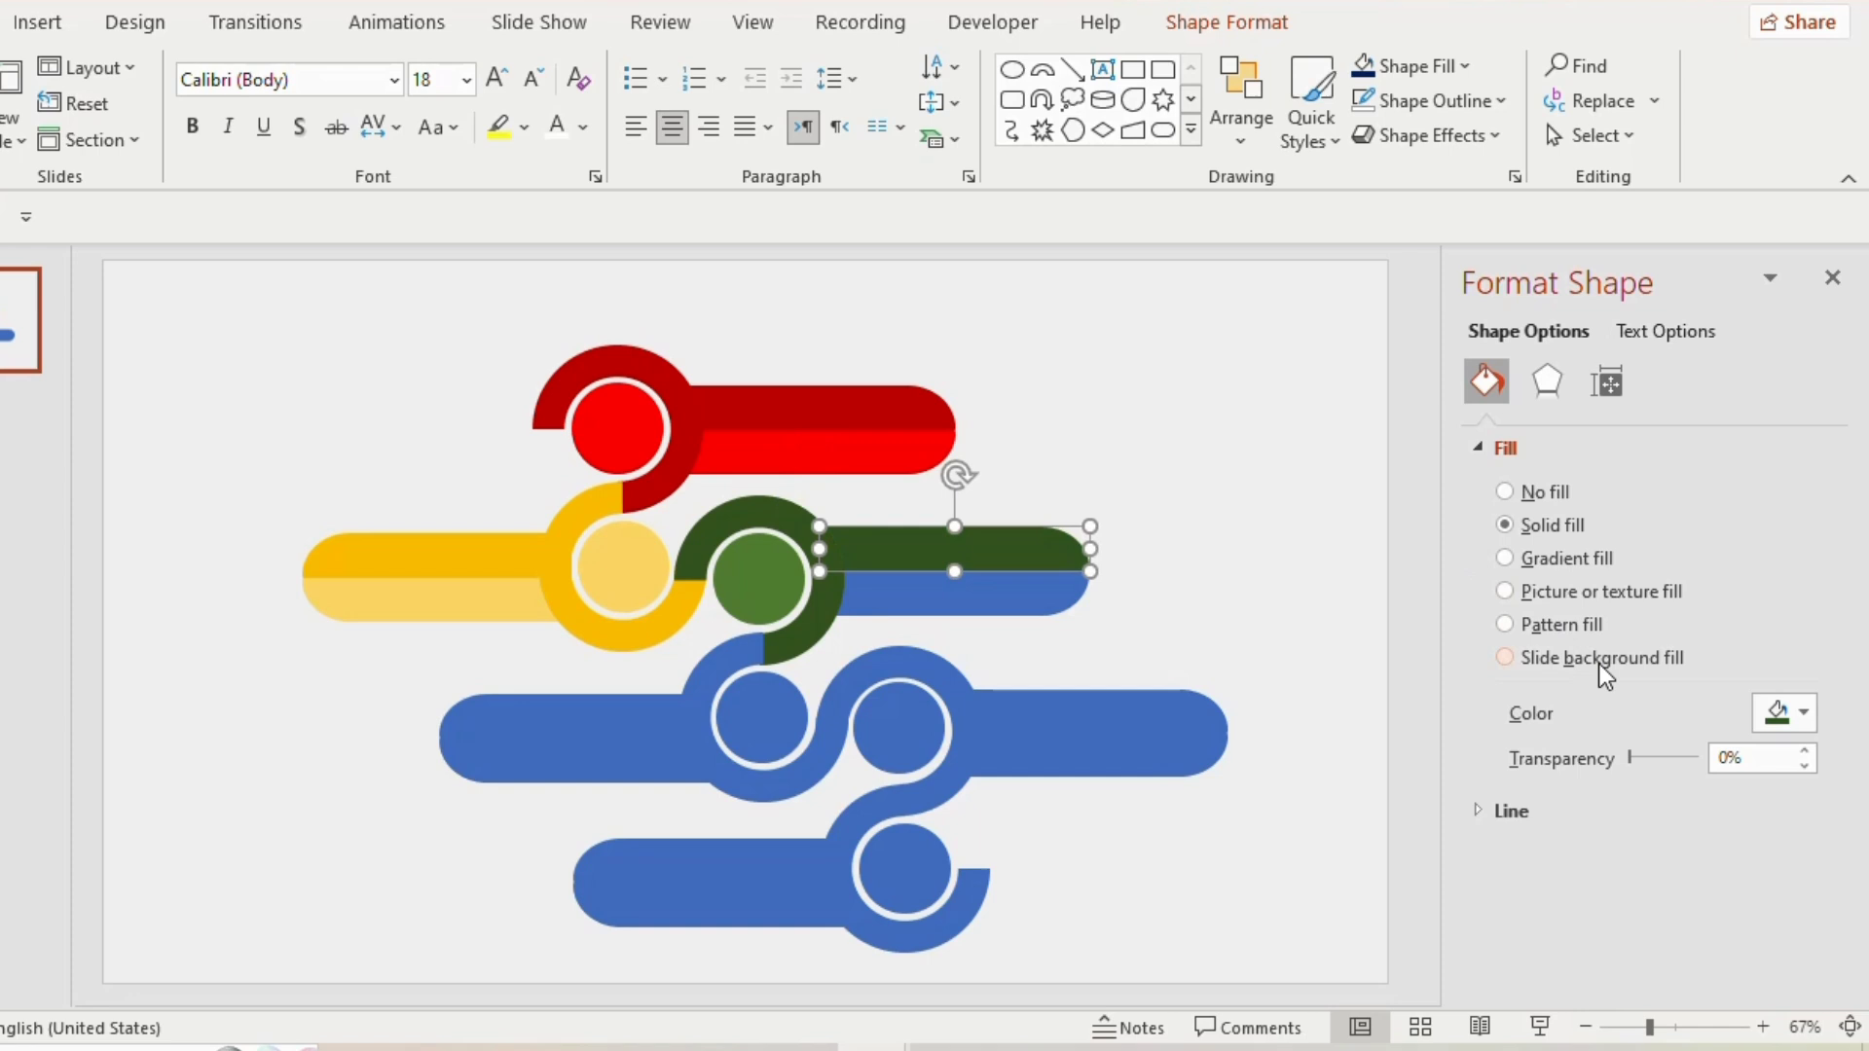
pyautogui.click(963, 596)
pyautogui.click(1803, 713)
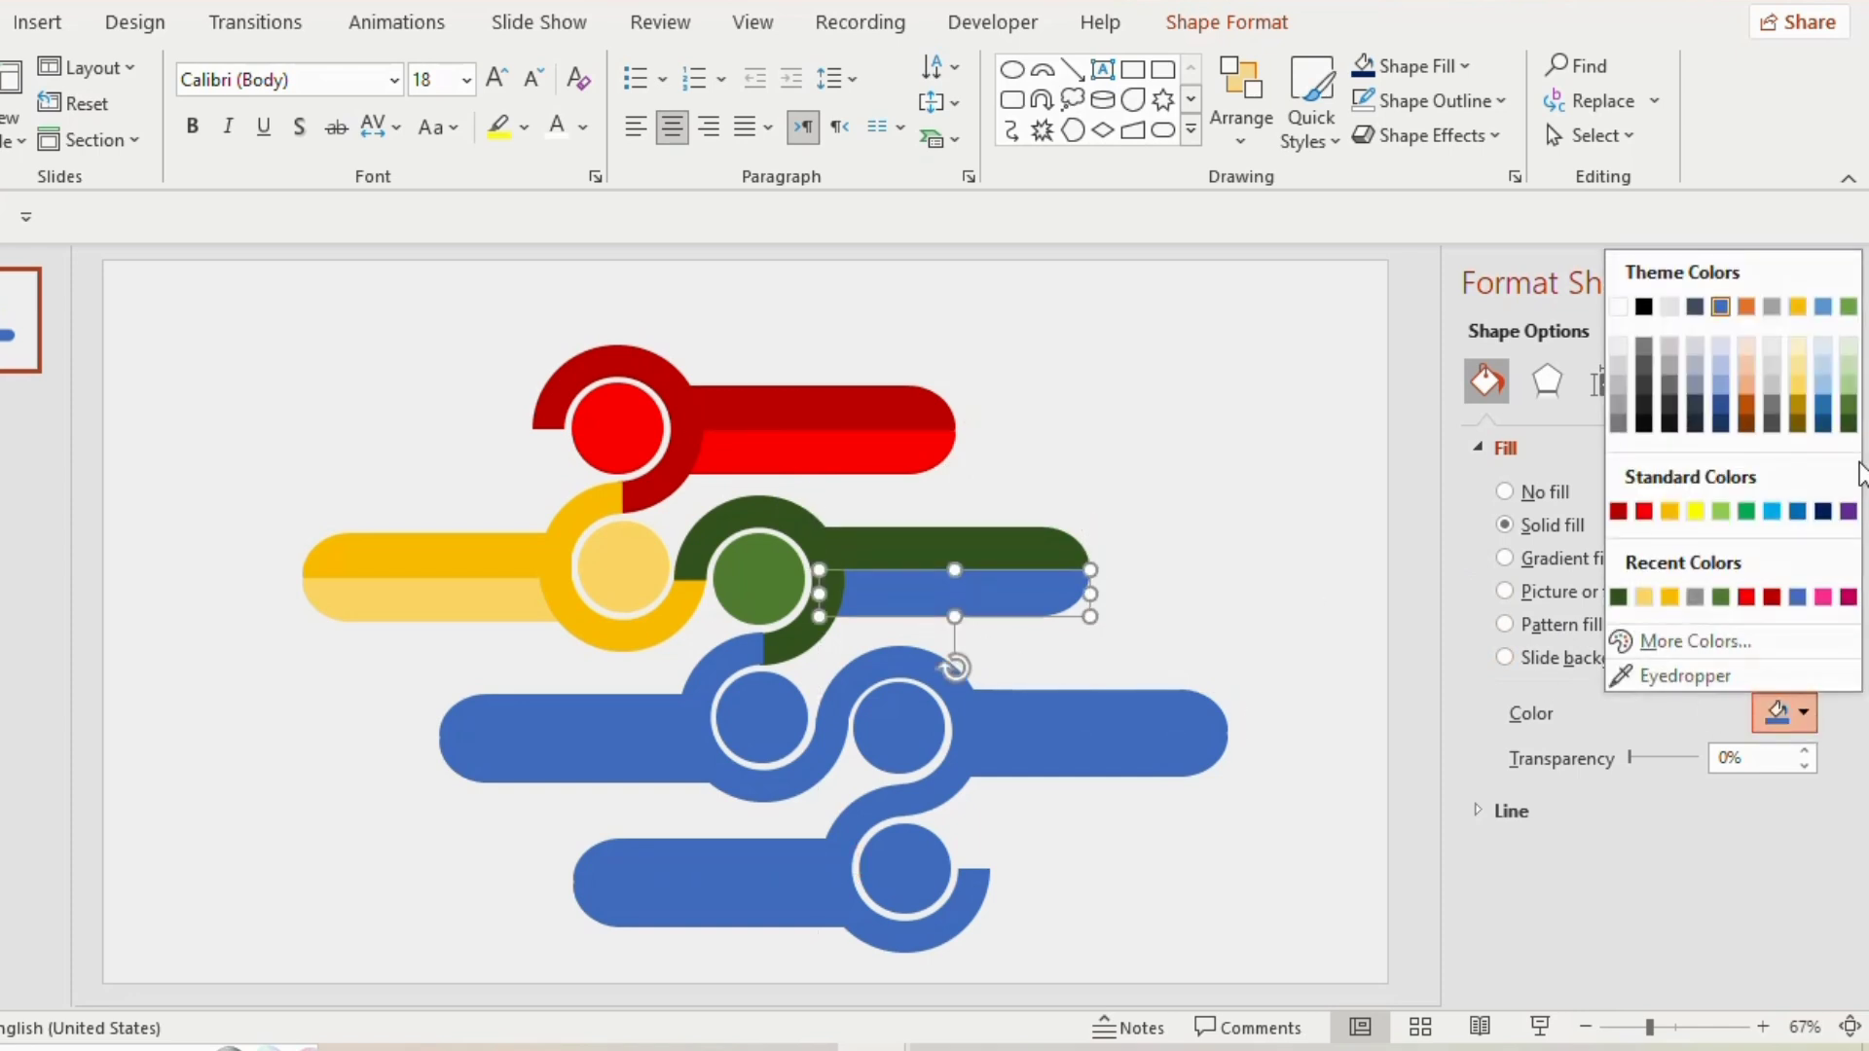
pyautogui.click(1678, 676)
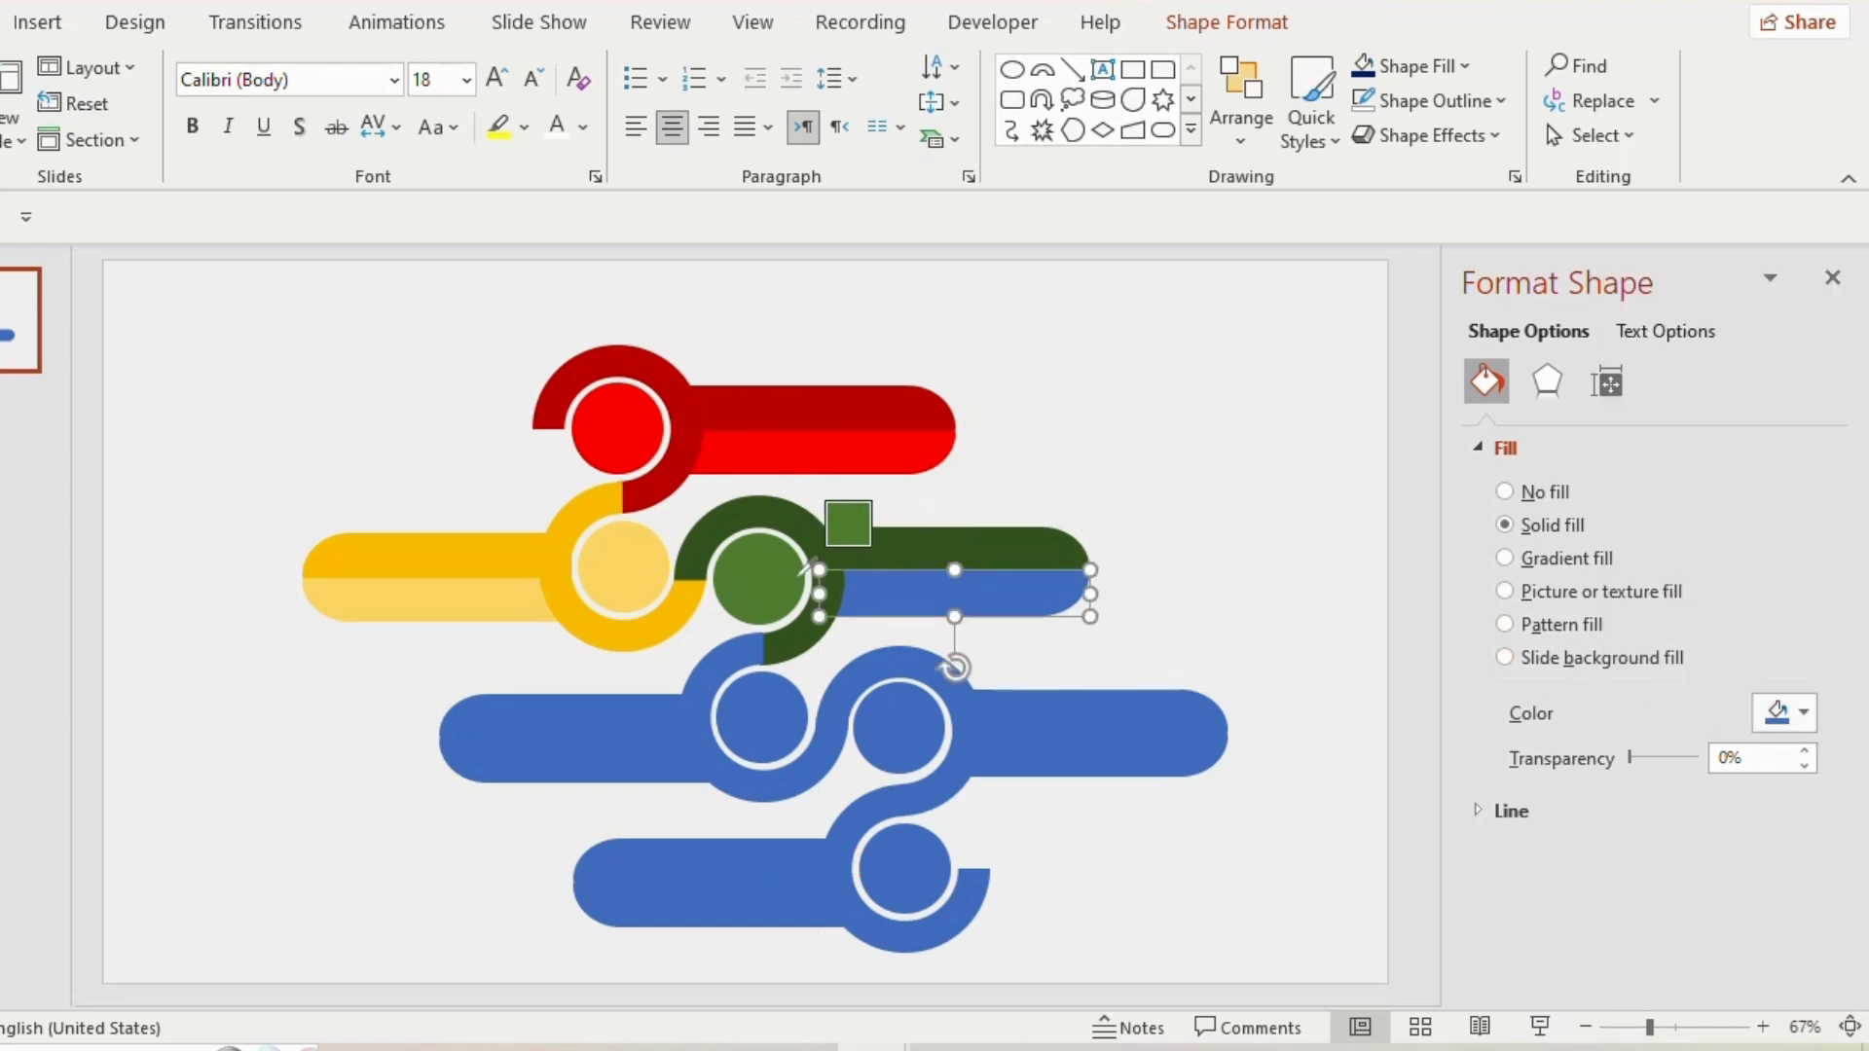
pyautogui.click(797, 563)
# Sample the dark brown arc colour onto a top half, then start recolouring the bottom bar.
pyautogui.click(1319, 423)
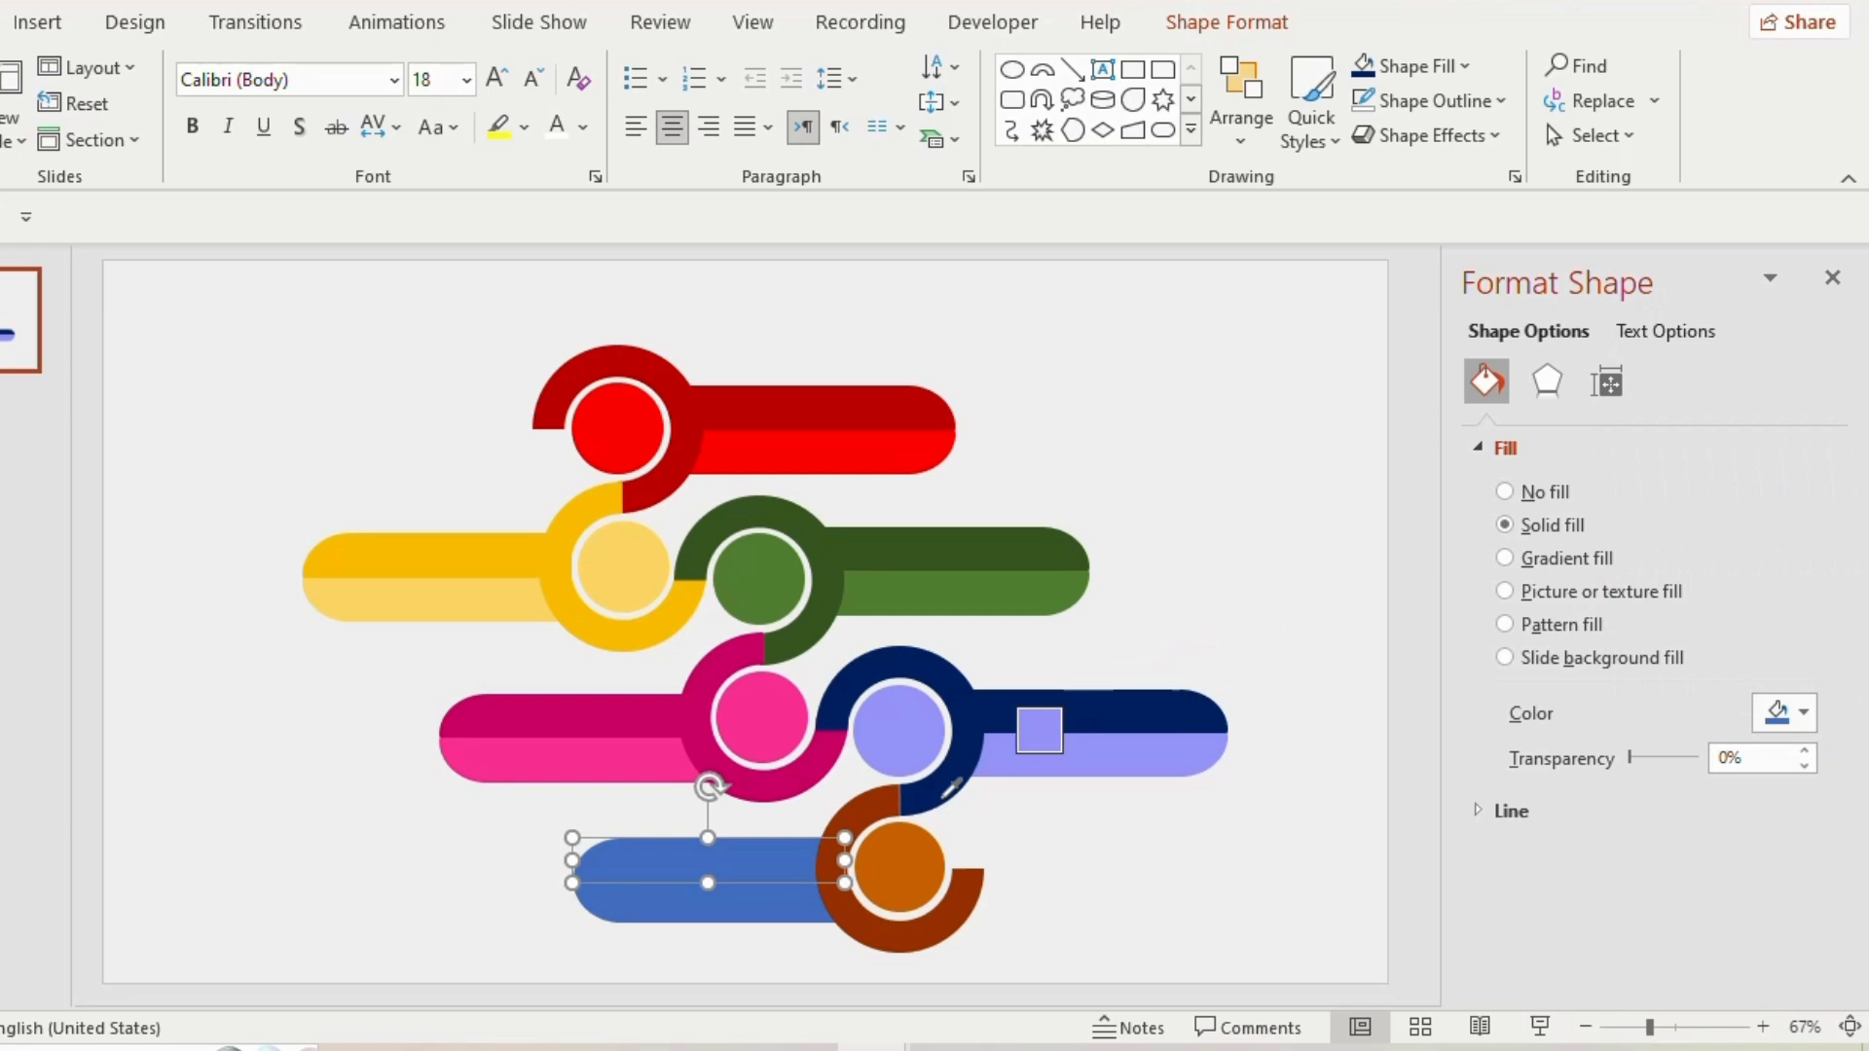
pyautogui.click(876, 802)
pyautogui.click(776, 899)
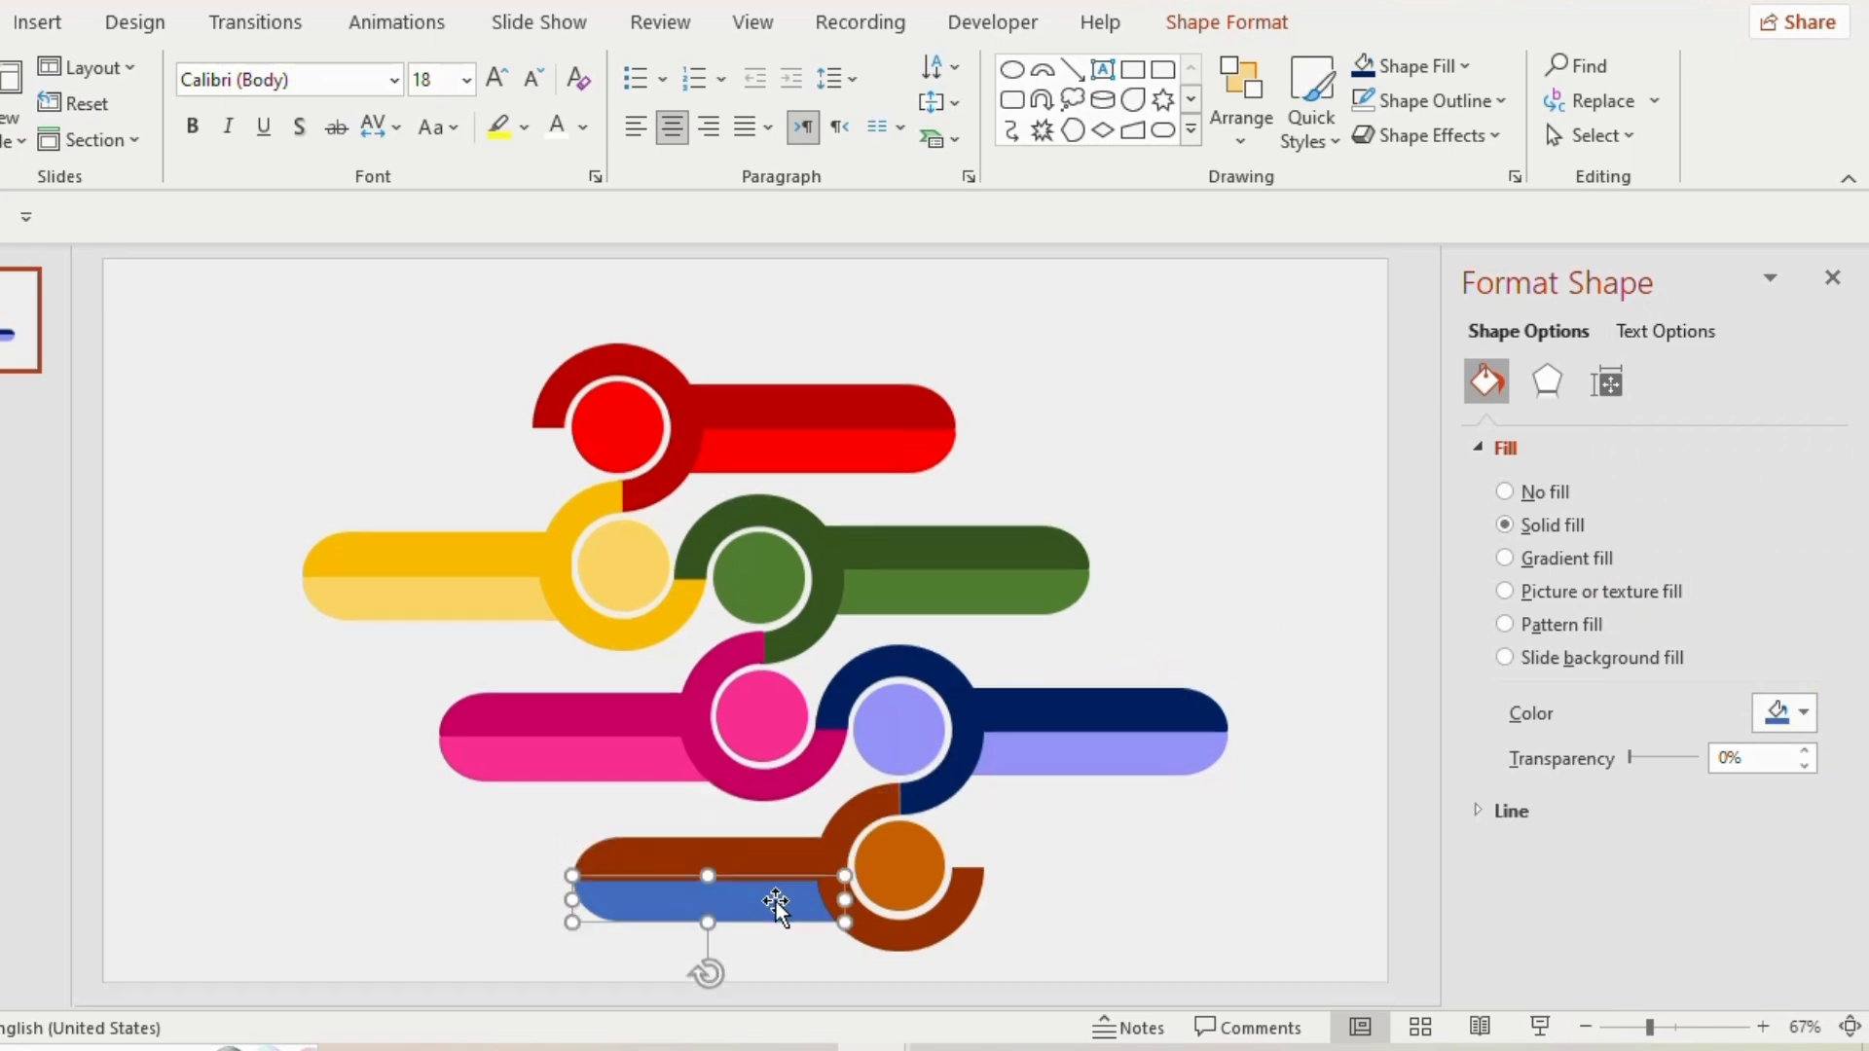
pyautogui.click(1803, 713)
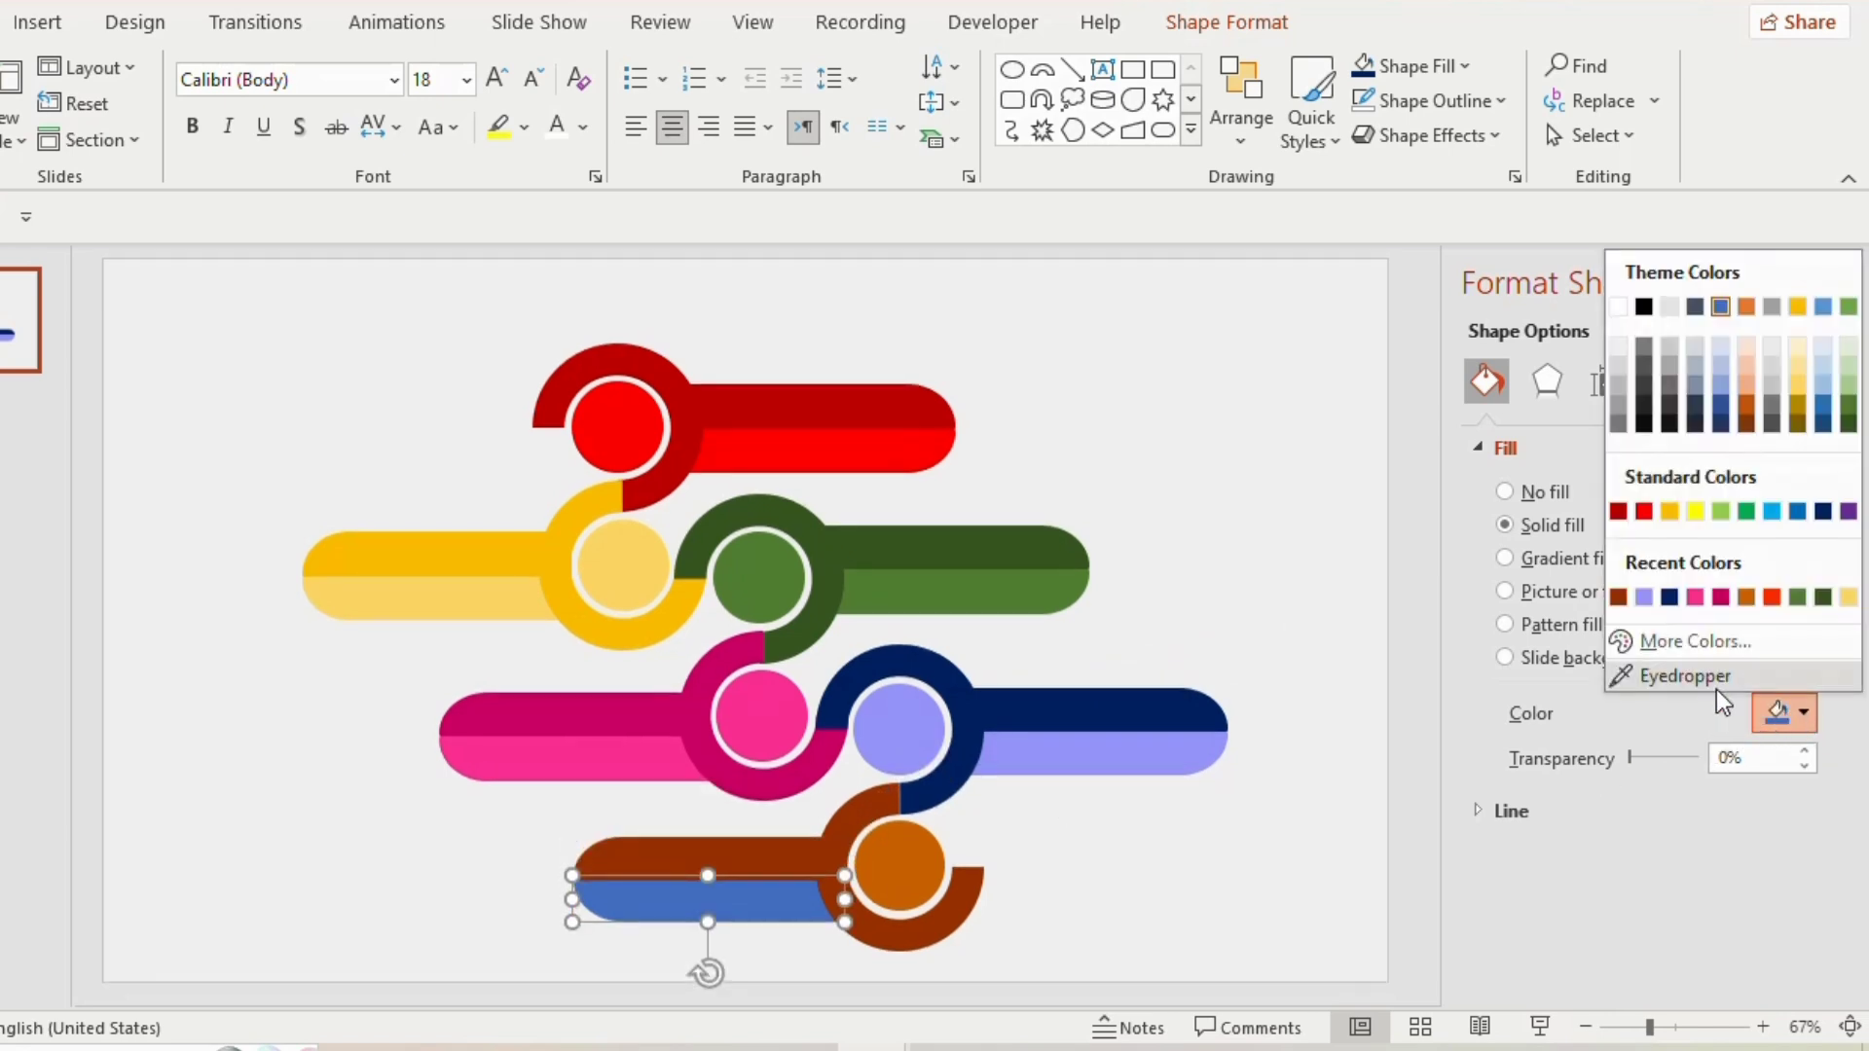
pyautogui.click(1678, 676)
# Give the bottom bar the orange circle's colour and set the red circle's number to Arial Black.
pyautogui.click(908, 864)
pyautogui.click(1126, 883)
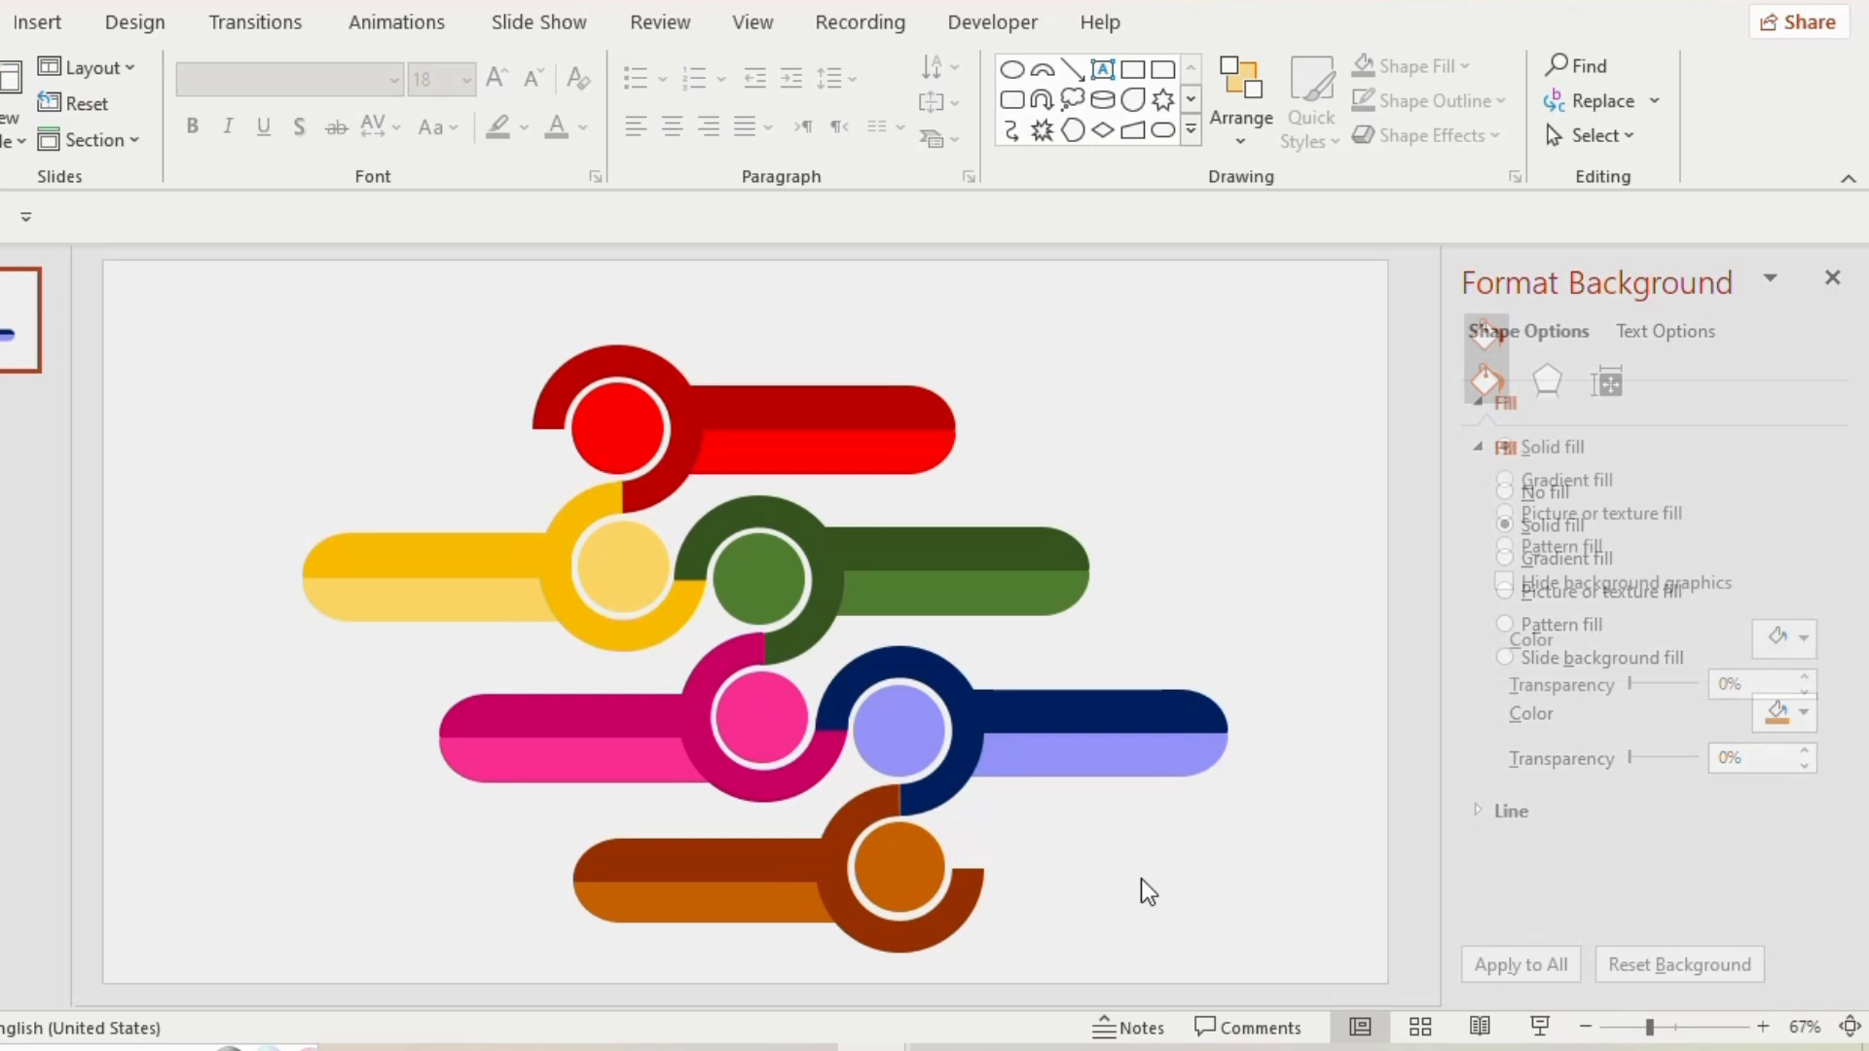
pyautogui.click(625, 424)
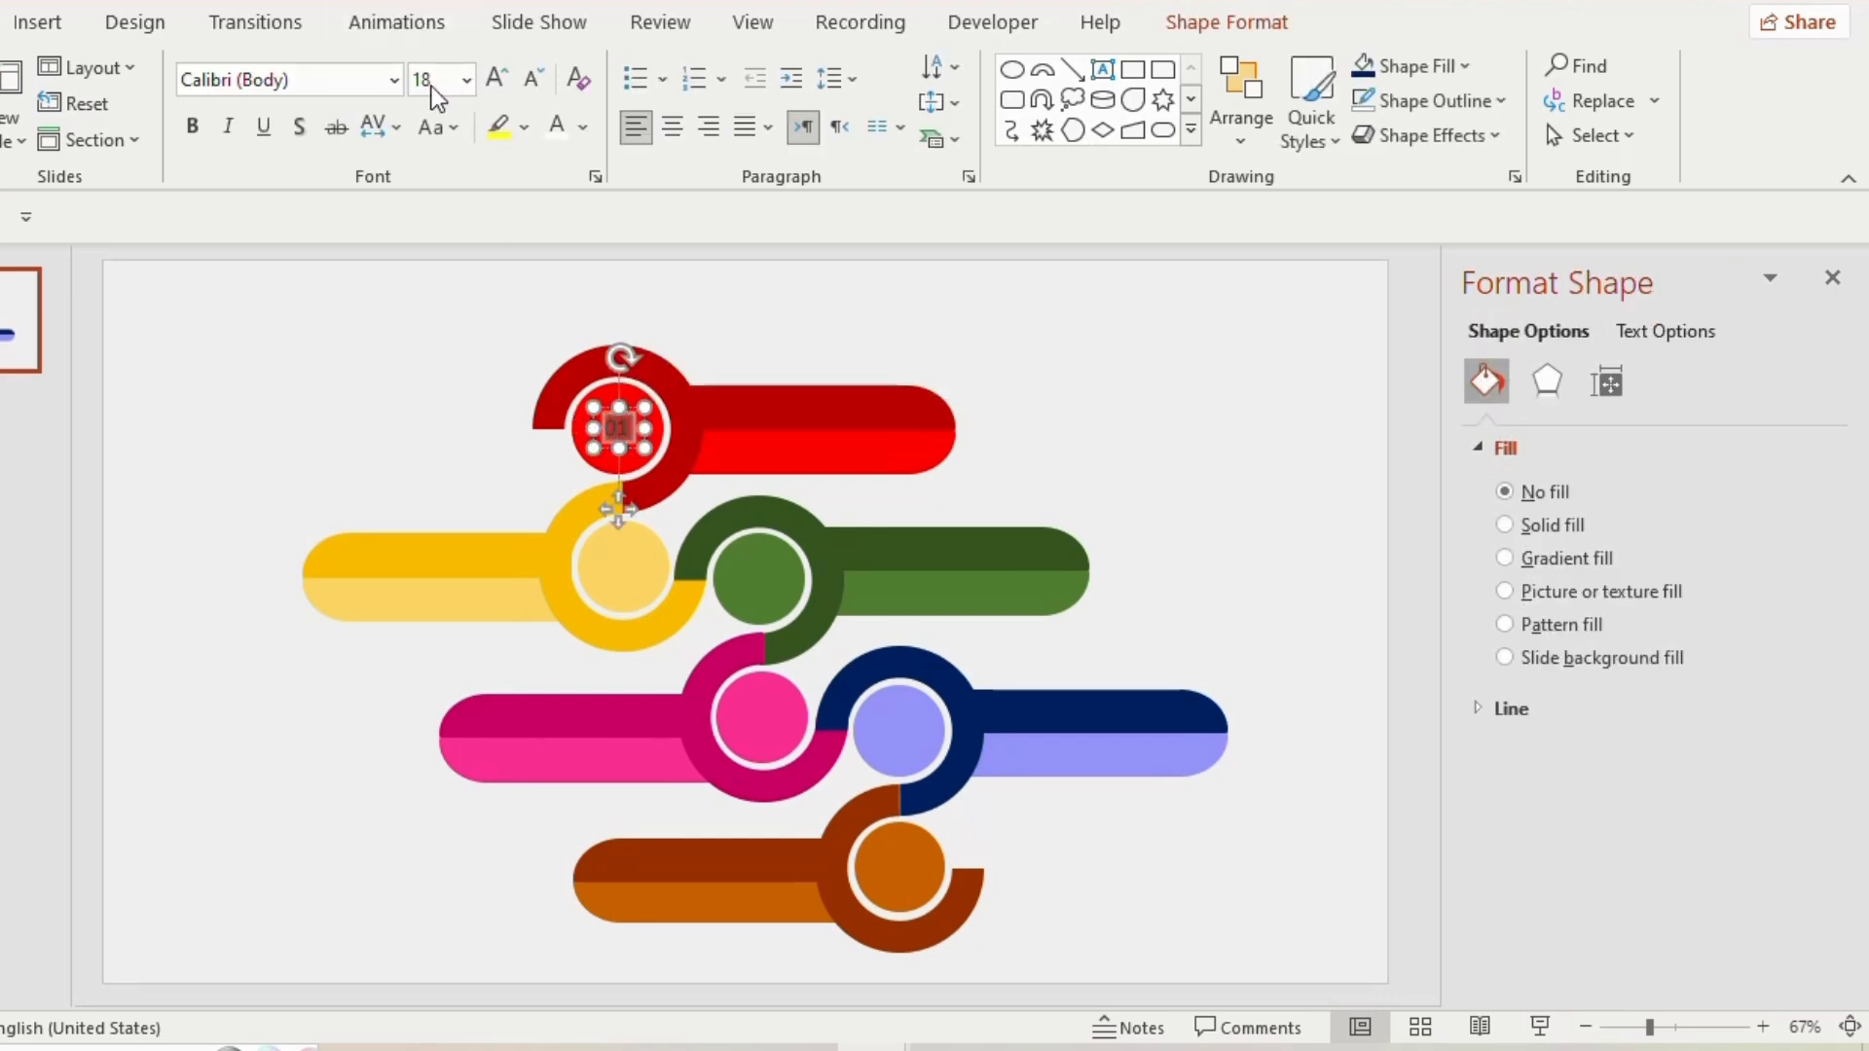
pyautogui.click(393, 80)
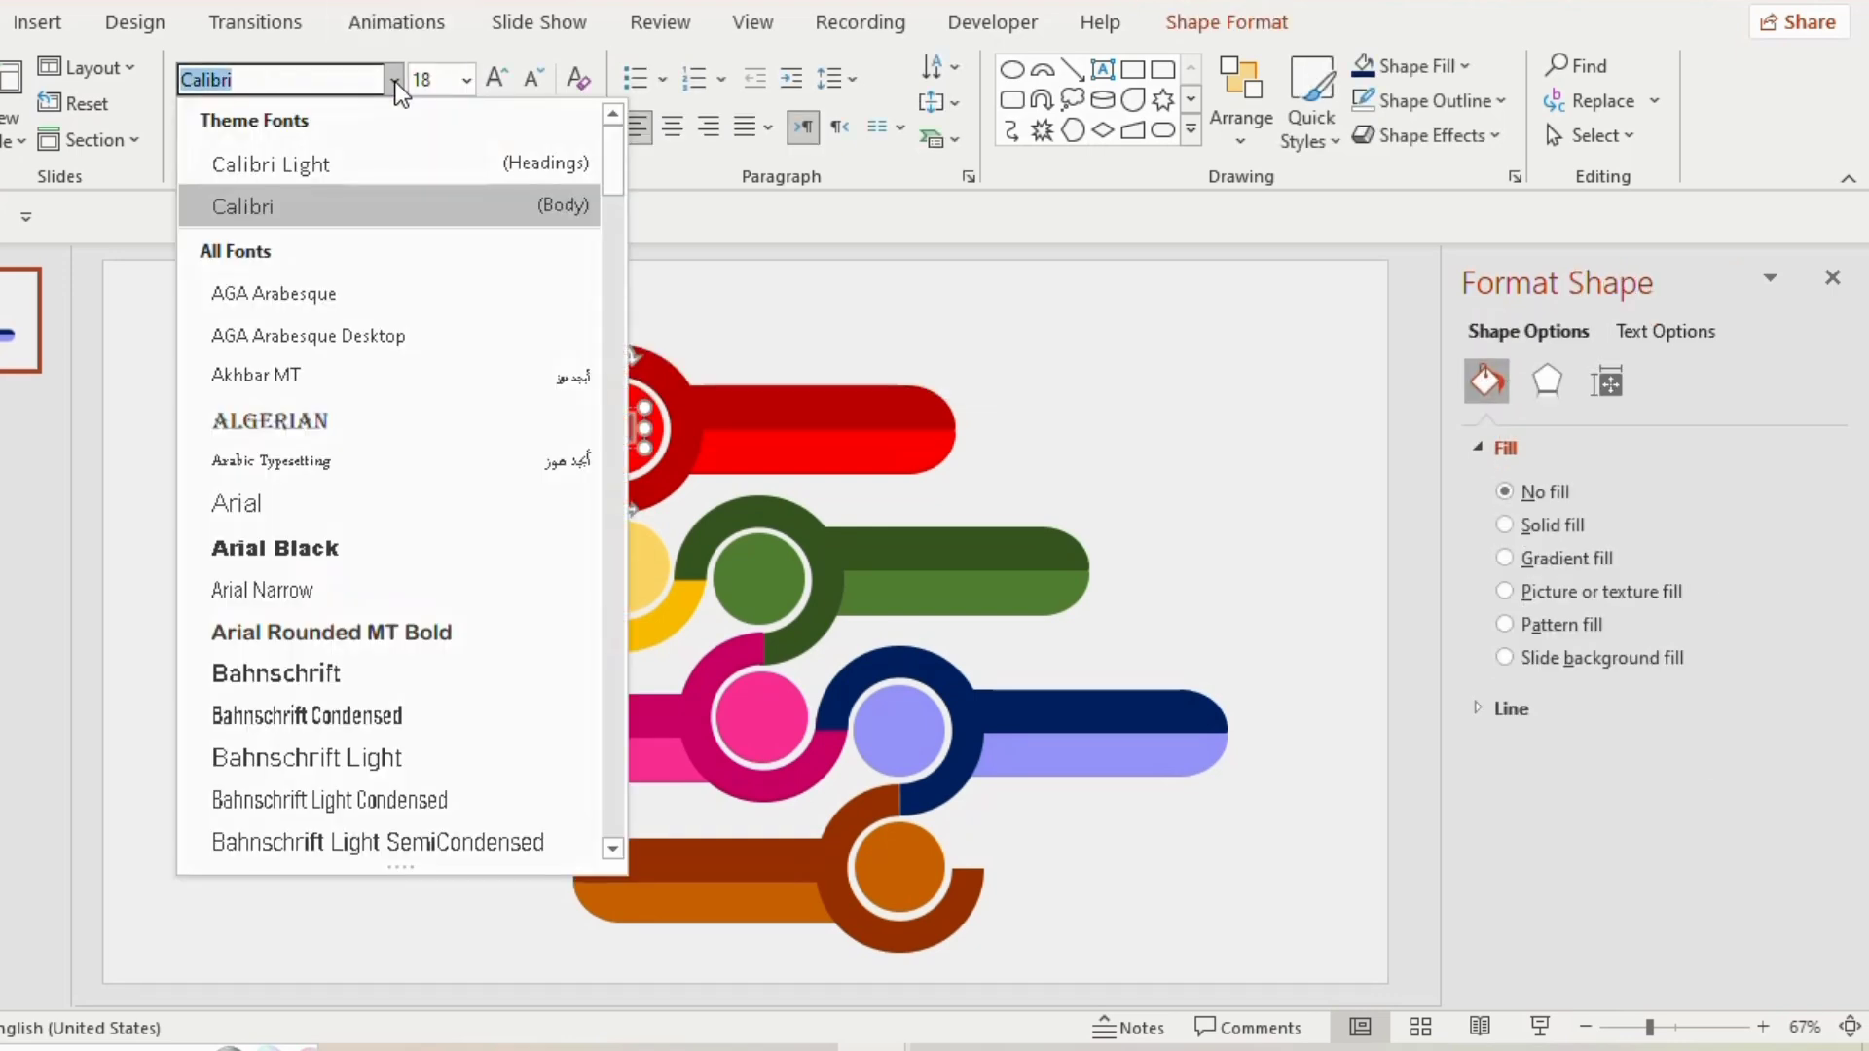
pyautogui.click(313, 553)
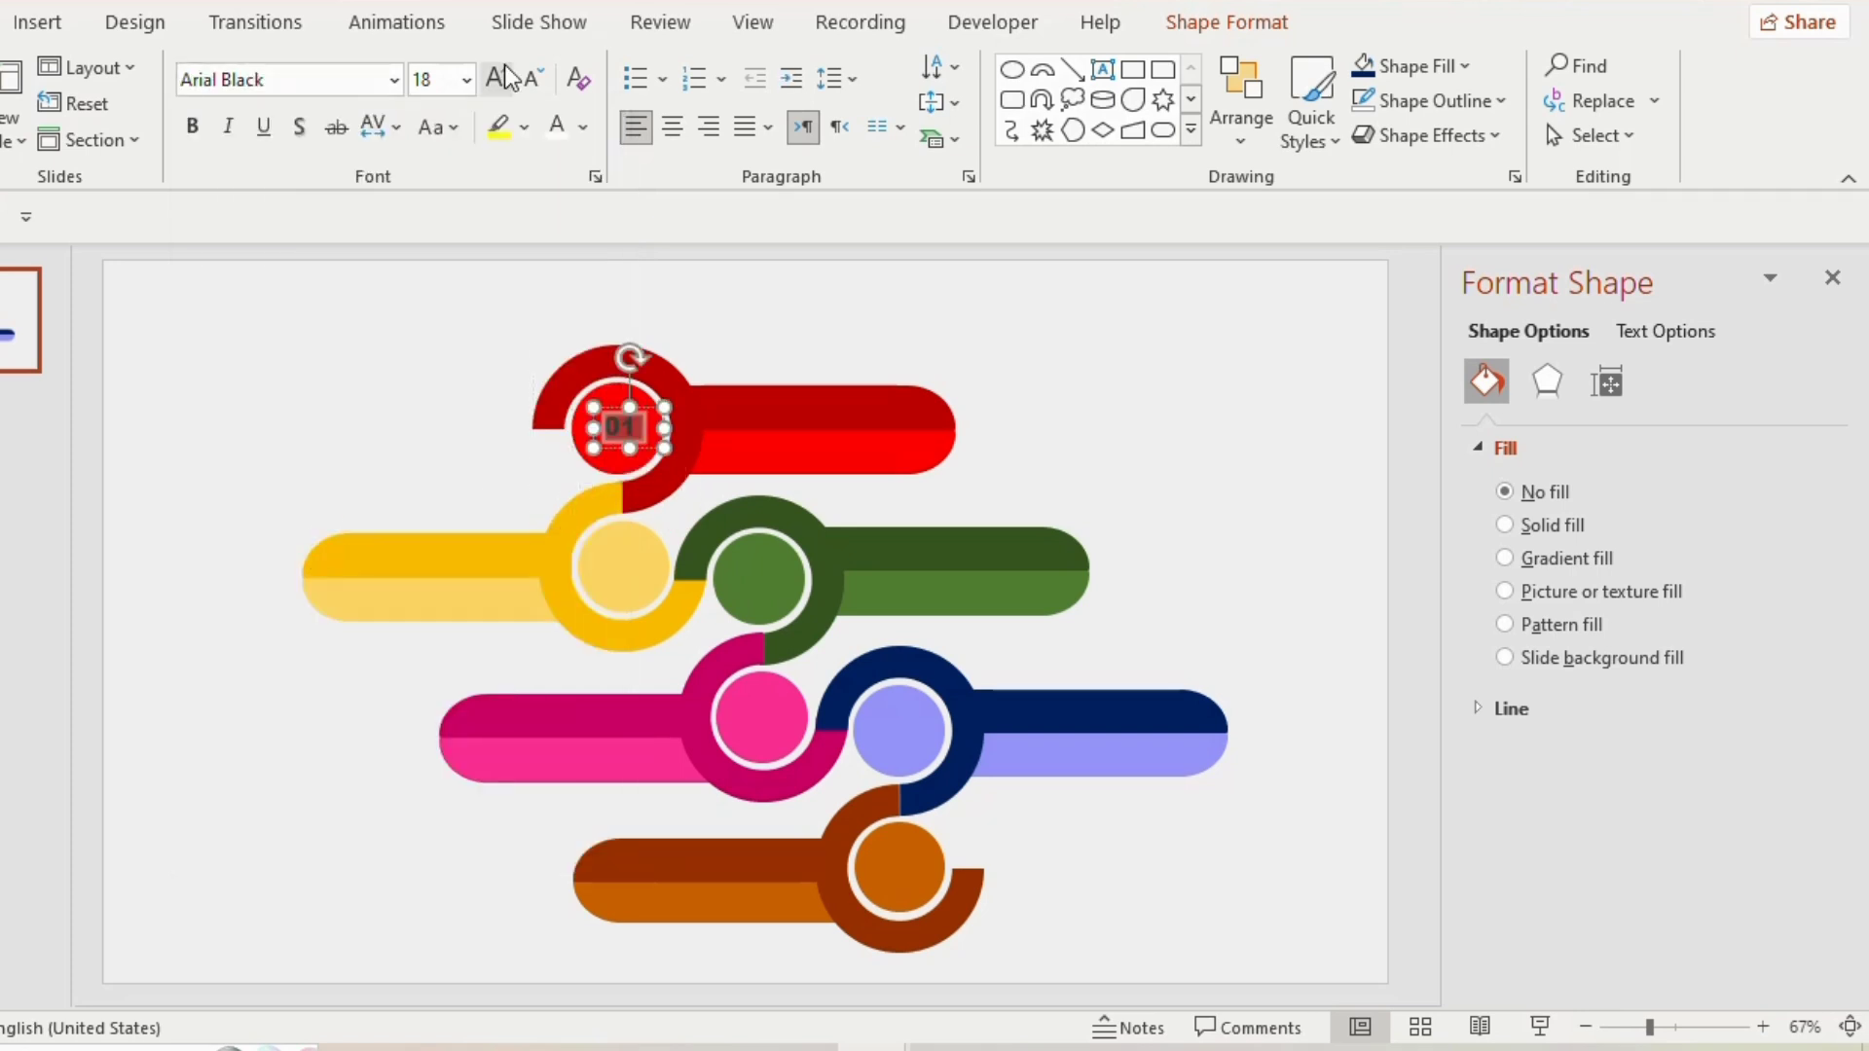
# Enlarge the 01 number, centre it in the red circle, and duplicate it.
pyautogui.click(502, 69)
pyautogui.click(502, 69)
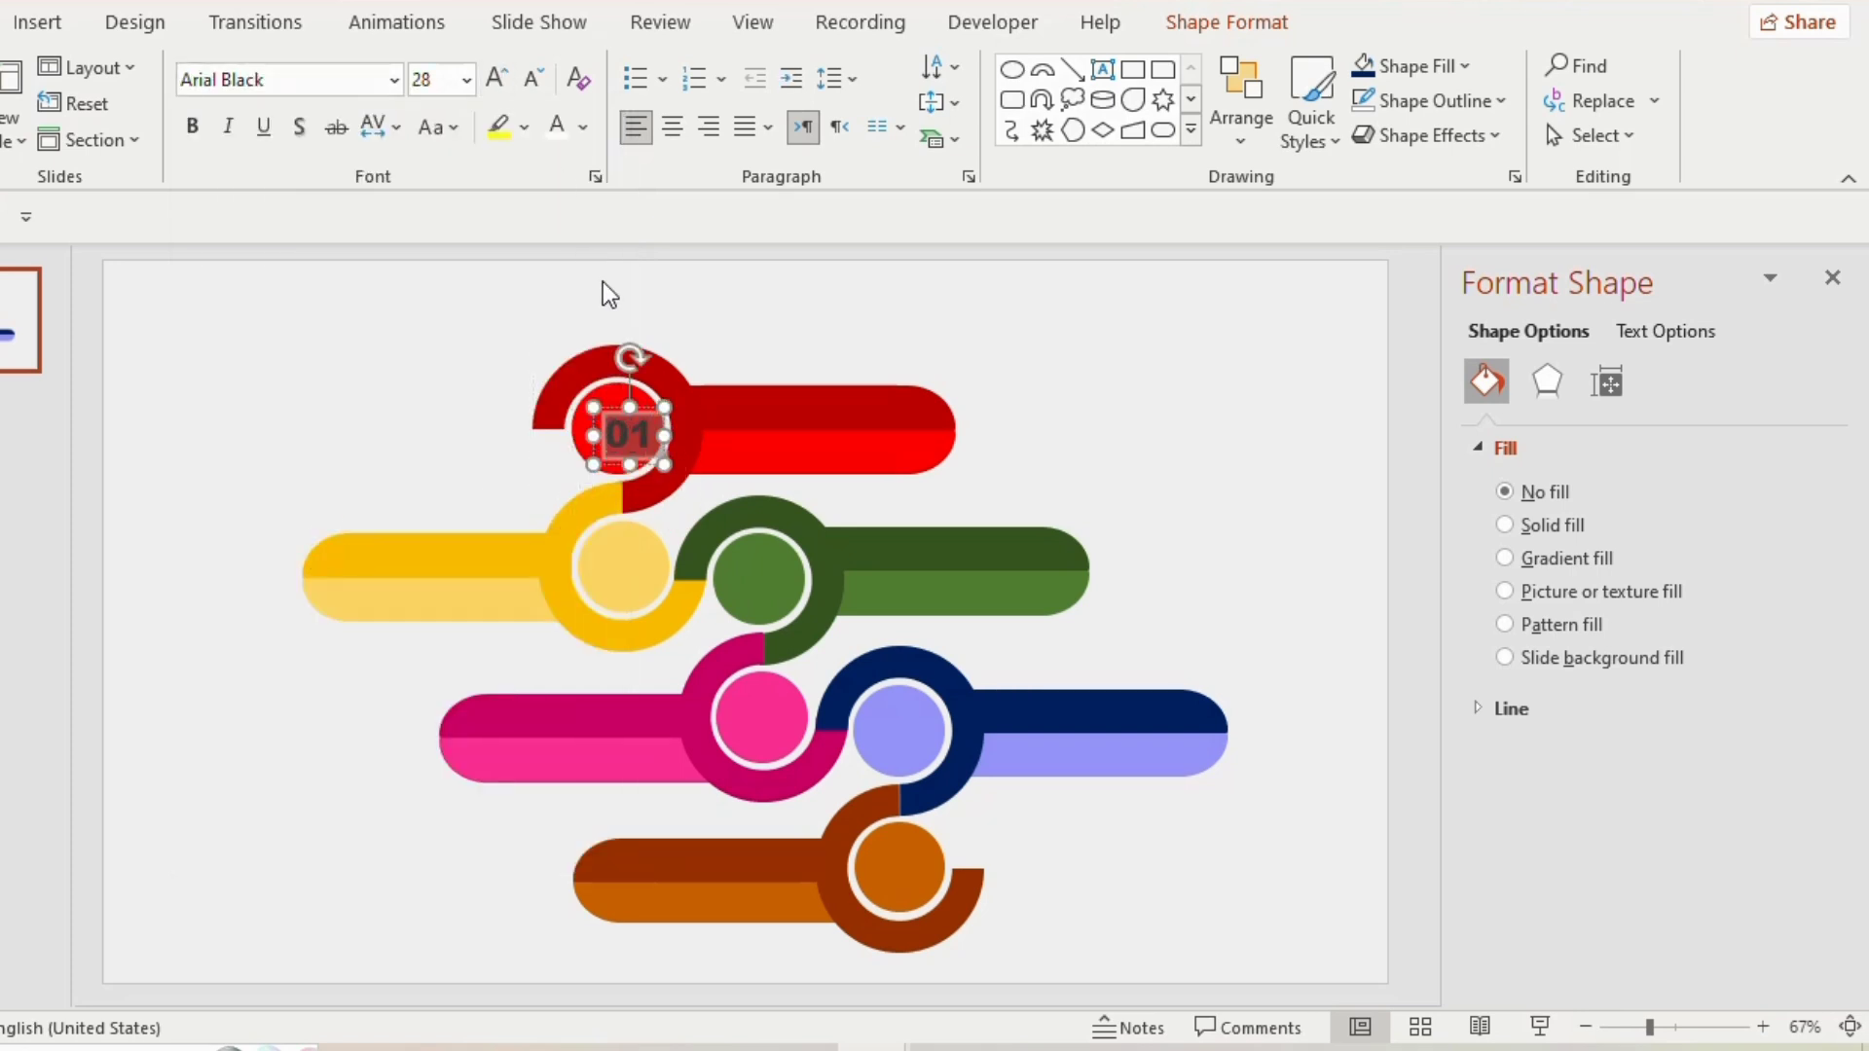
pyautogui.moveTo(644, 412); pyautogui.dragTo(634, 406)
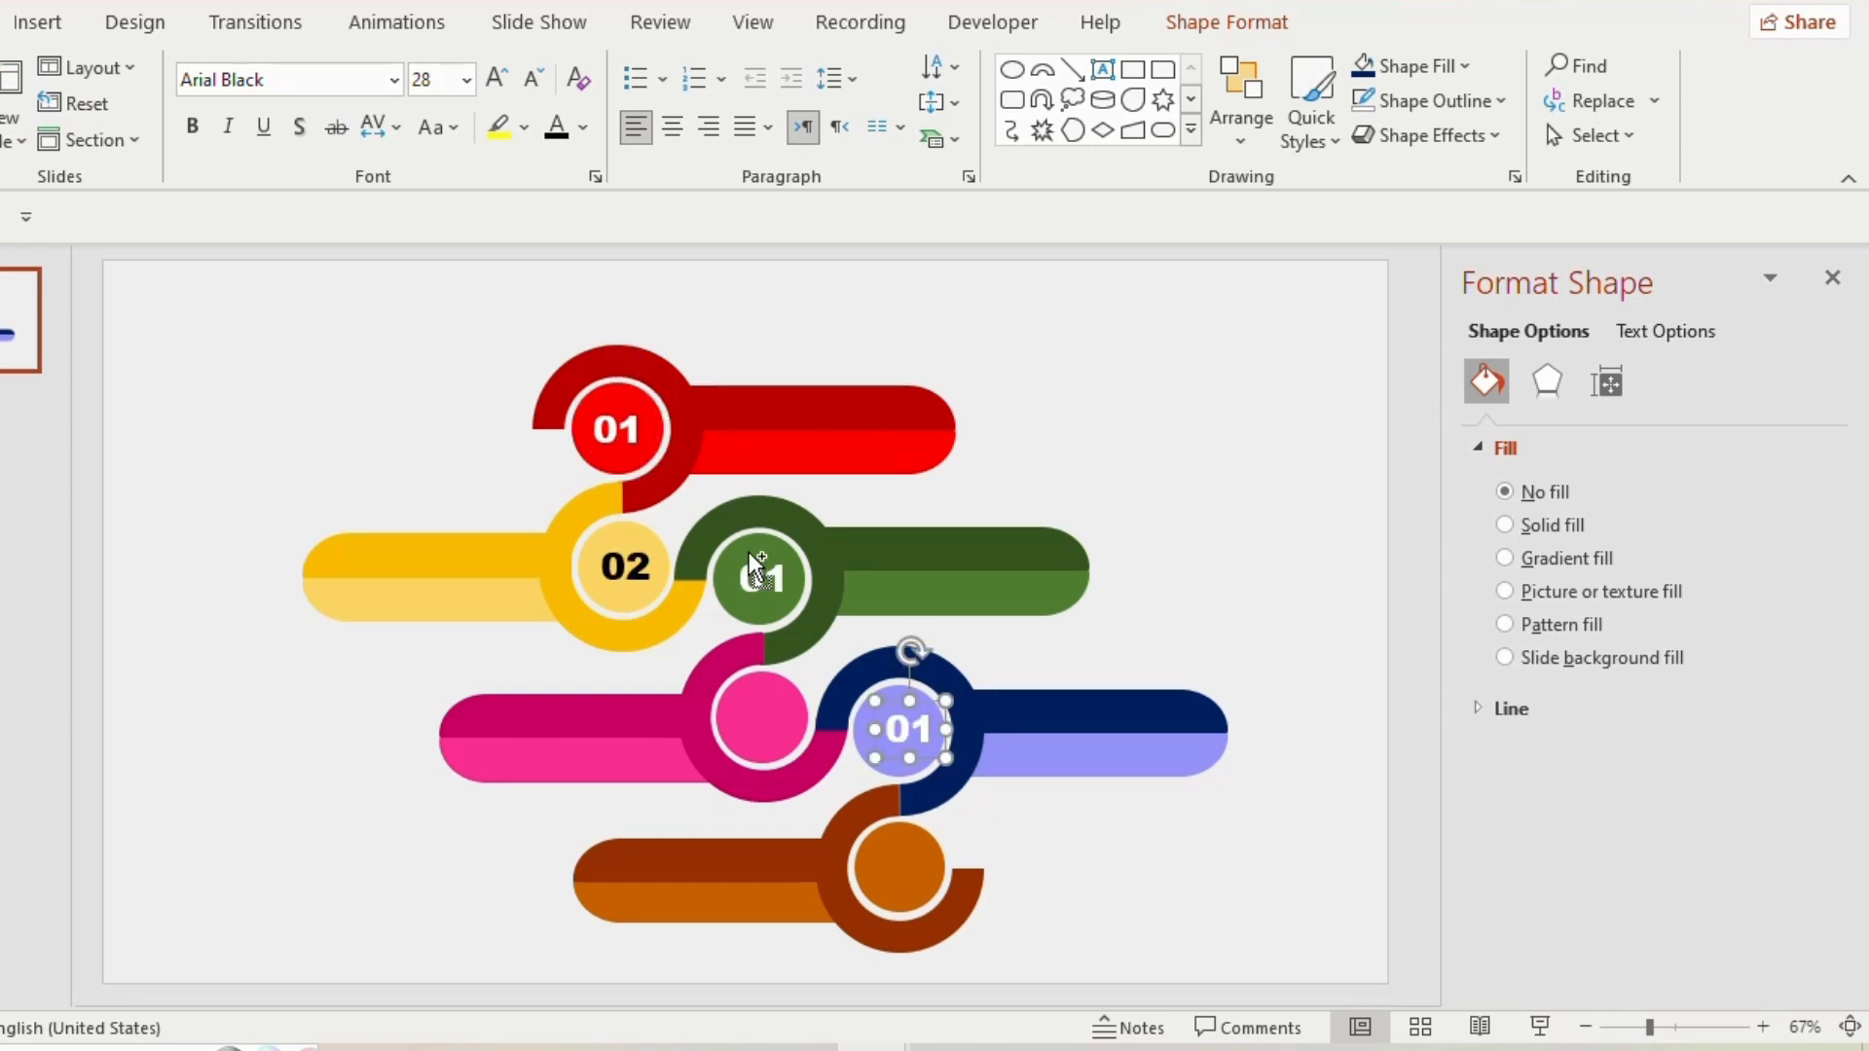
pyautogui.hotkey('ctrl', 'd')
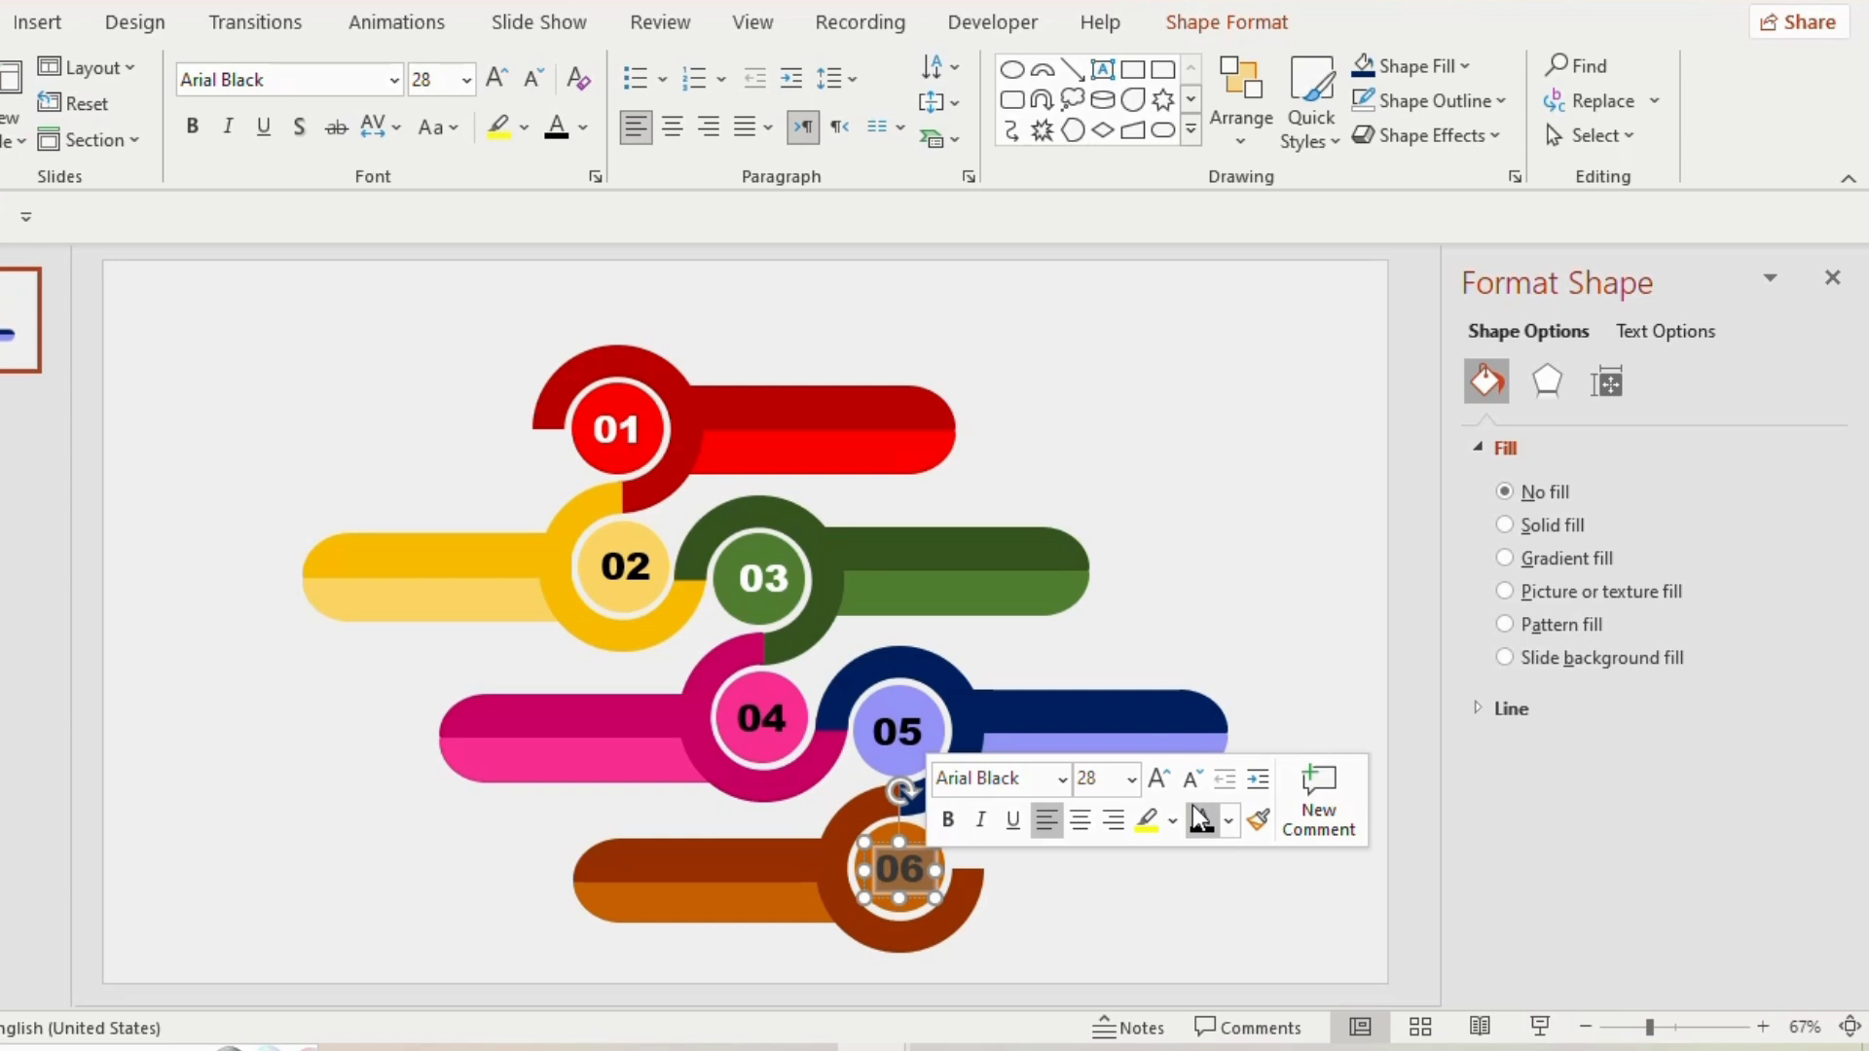
pyautogui.click(1252, 541)
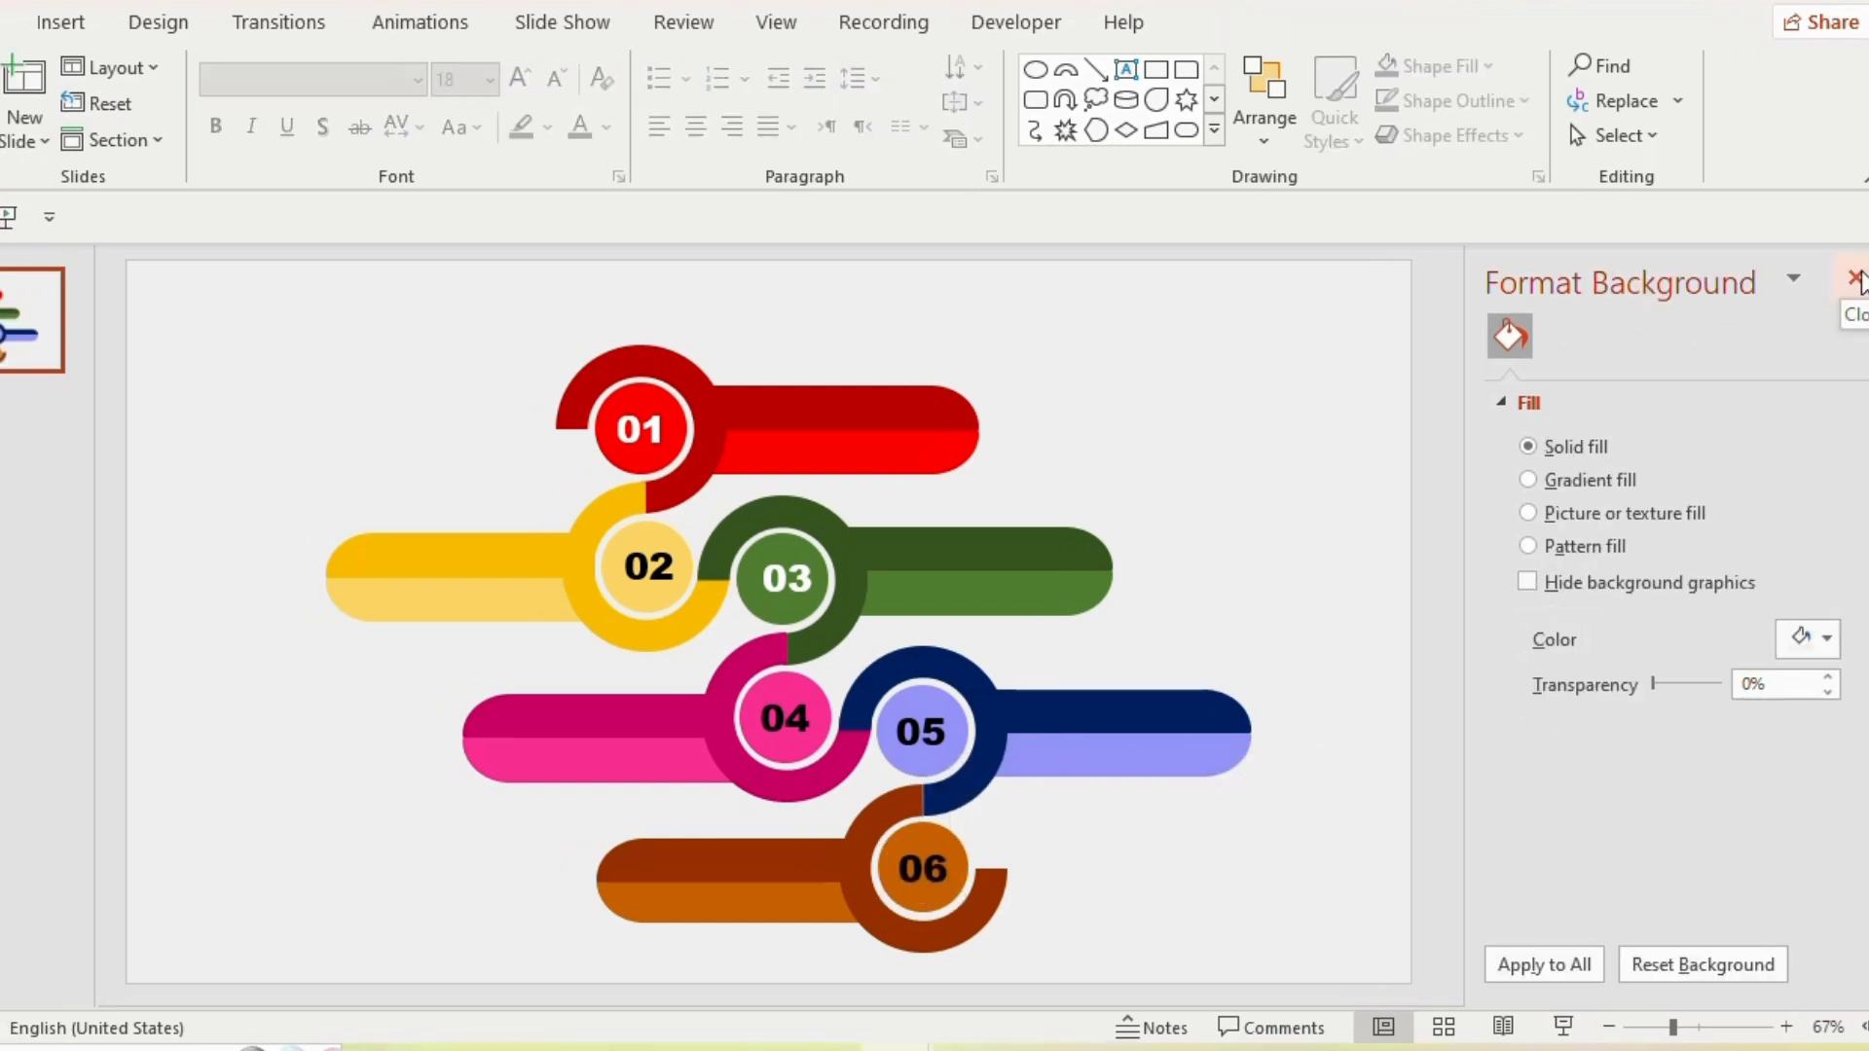
# Draw a bold HEADING text box on the red 01 bar.
pyautogui.click(1855, 279)
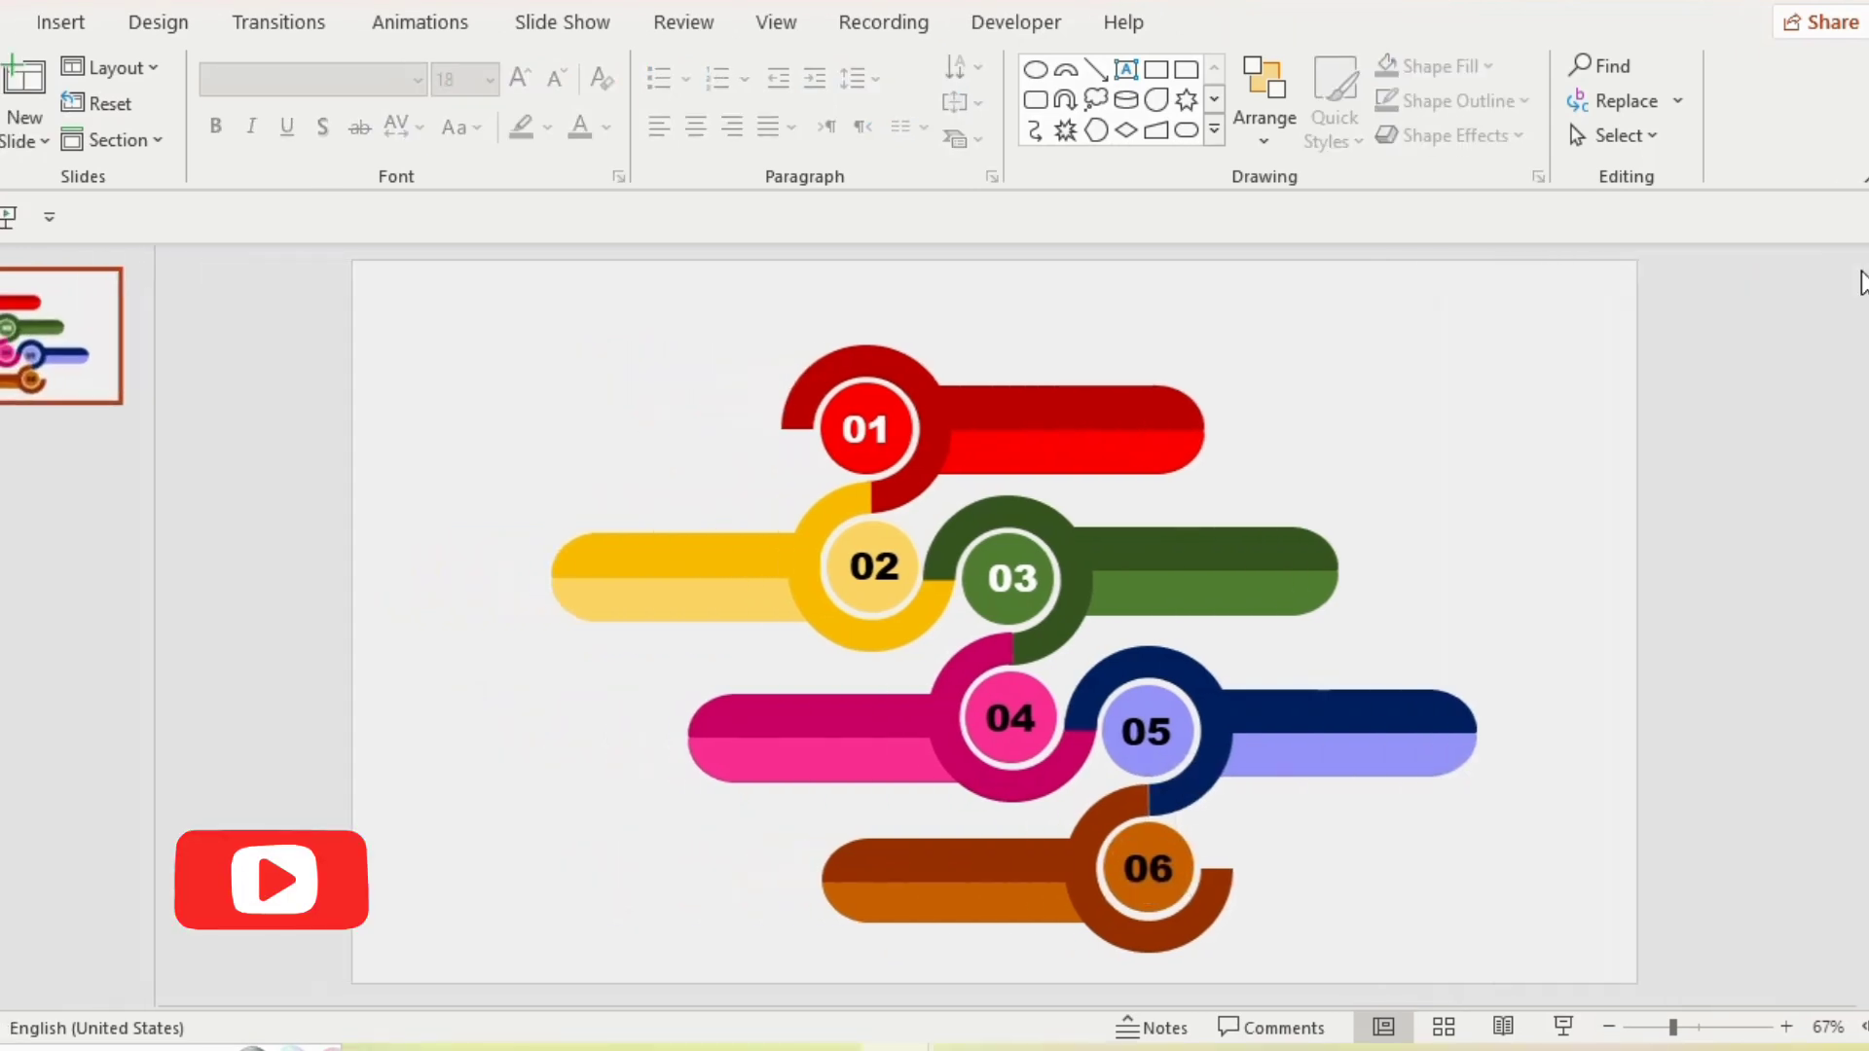
pyautogui.moveTo(998, 392); pyautogui.dragTo(1147, 432)
pyautogui.write('HE')
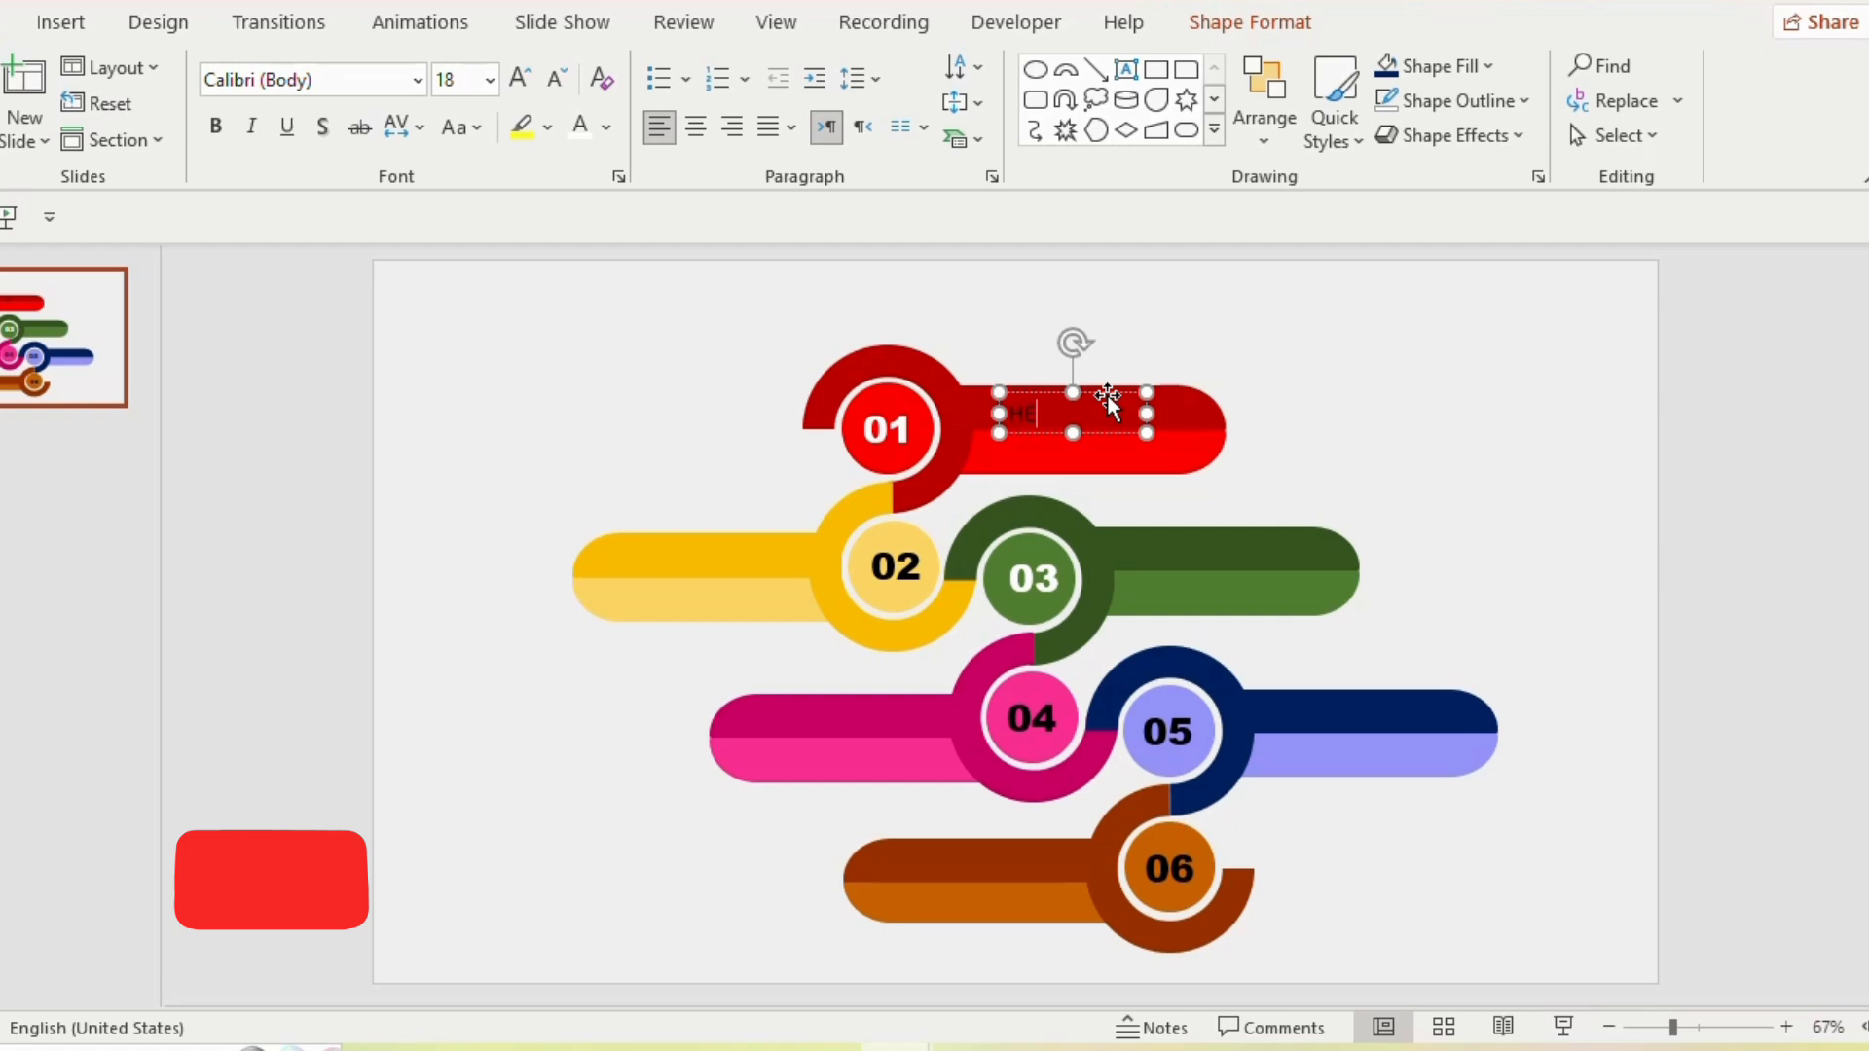
pyautogui.write('ADING')
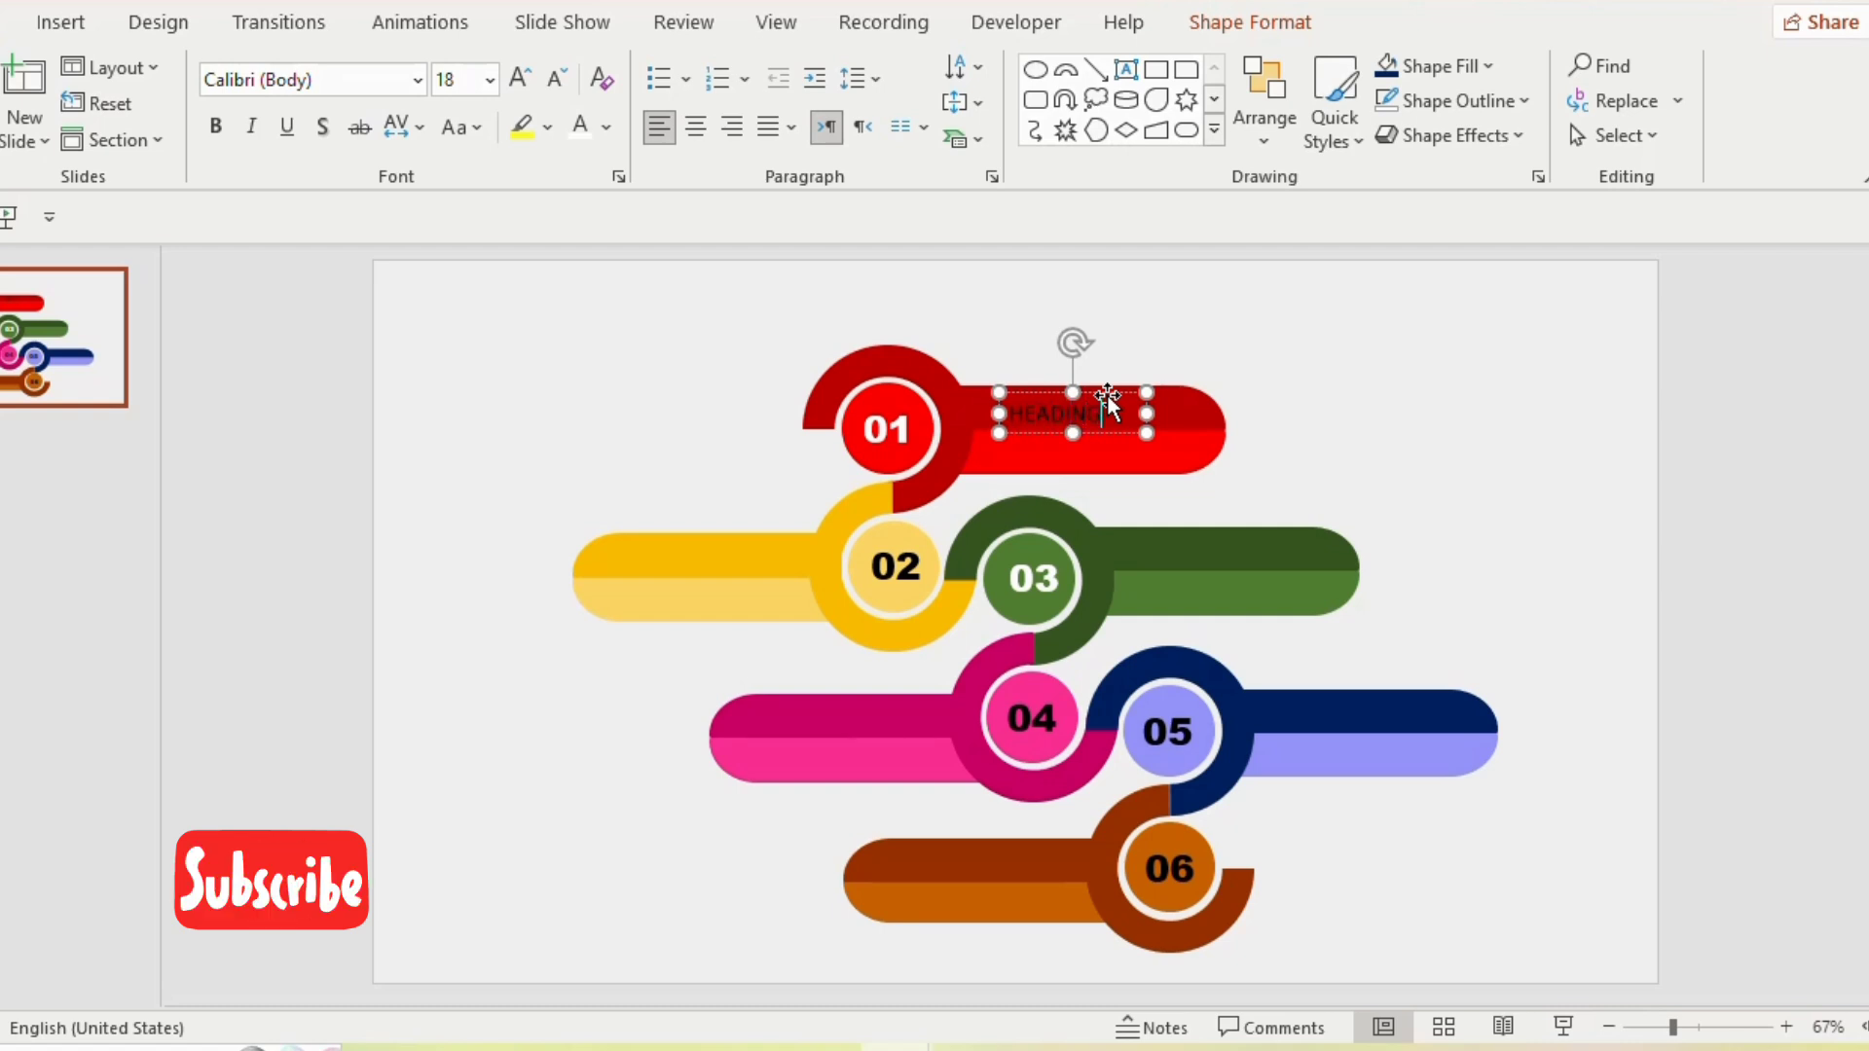
pyautogui.hotkey('ctrl', 'shift', 'v')
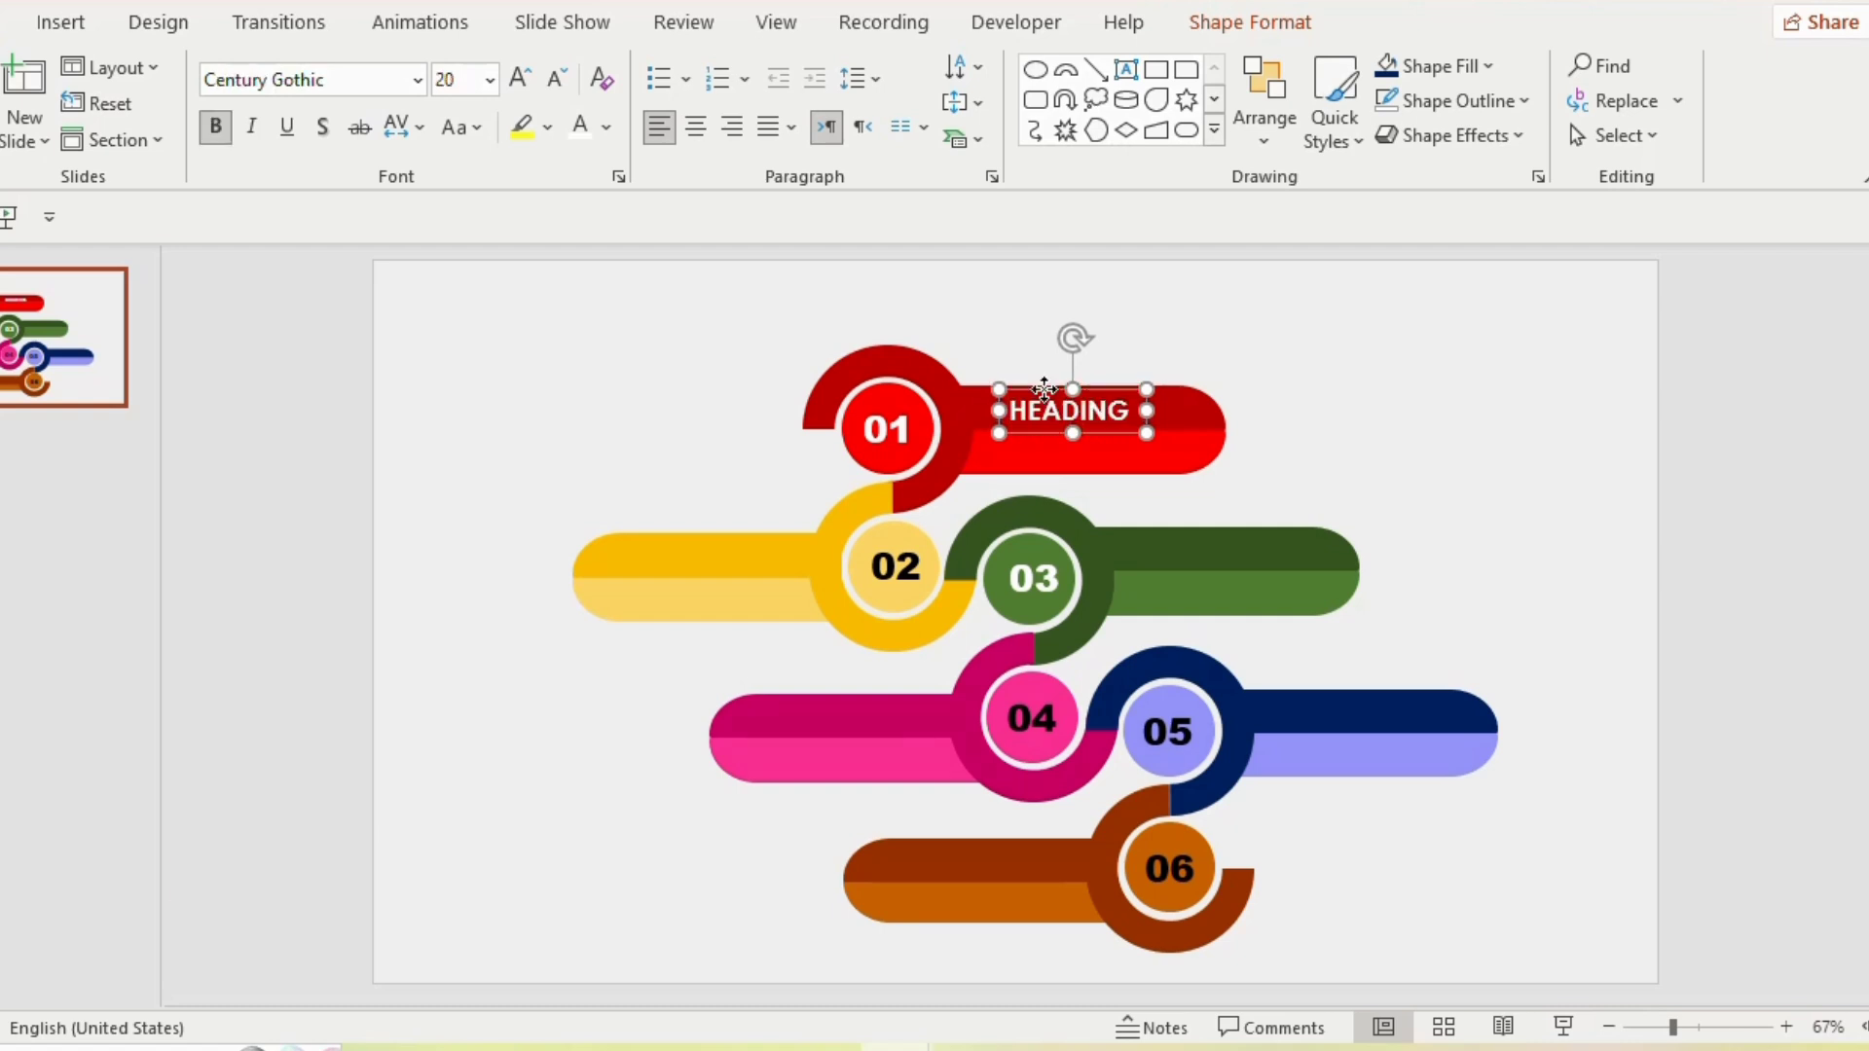
# Copy the heading onto the yellow bar, then nudge the whole infographic left and up.
pyautogui.hotkey('ctrl', 'd')
pyautogui.moveTo(1054, 417)
pyautogui.mouseDown()
pyautogui.moveTo(784, 521)
pyautogui.moveTo(667, 534)
pyautogui.mouseUp()
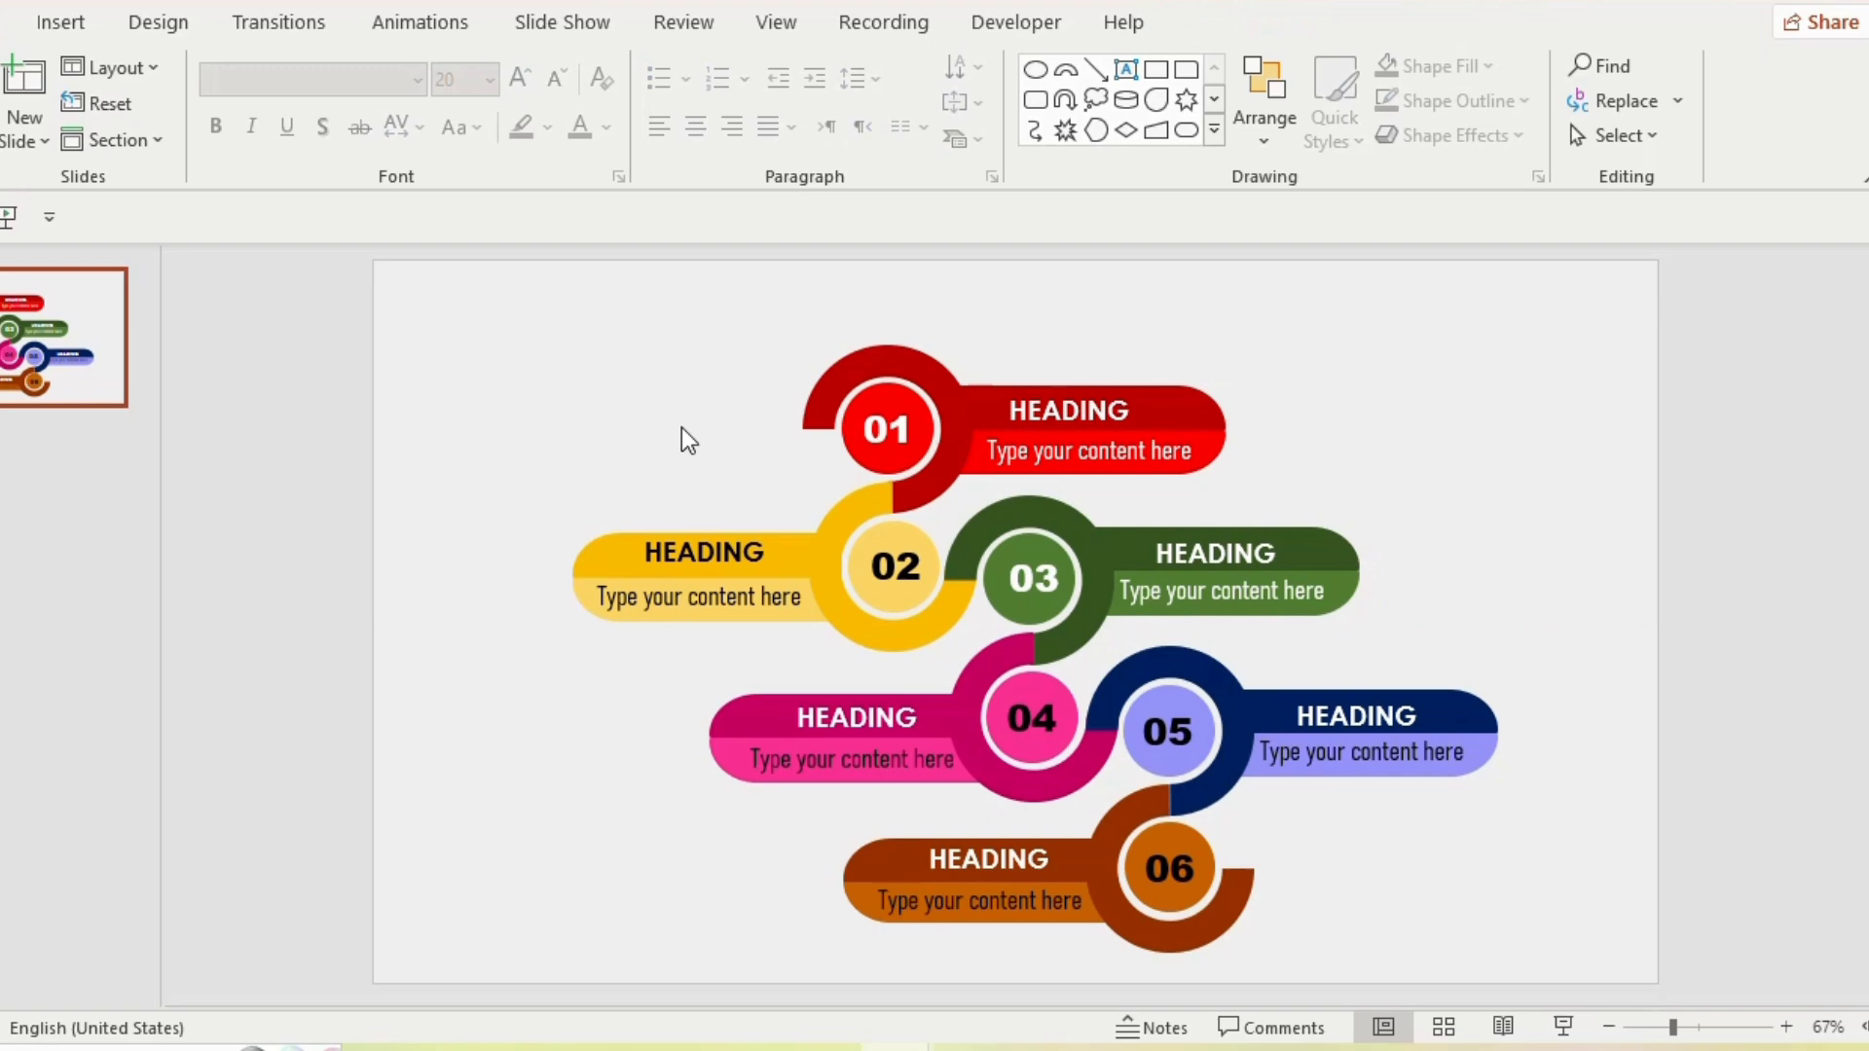
pyautogui.moveTo(479, 280)
pyautogui.mouseDown()
pyautogui.moveTo(1533, 892)
pyautogui.moveTo(1589, 983)
pyautogui.mouseUp()
pyautogui.moveTo(1163, 331)
pyautogui.mouseDown()
pyautogui.moveTo(1130, 309)
pyautogui.moveTo(1097, 325)
pyautogui.moveTo(1122, 321)
pyautogui.mouseUp()
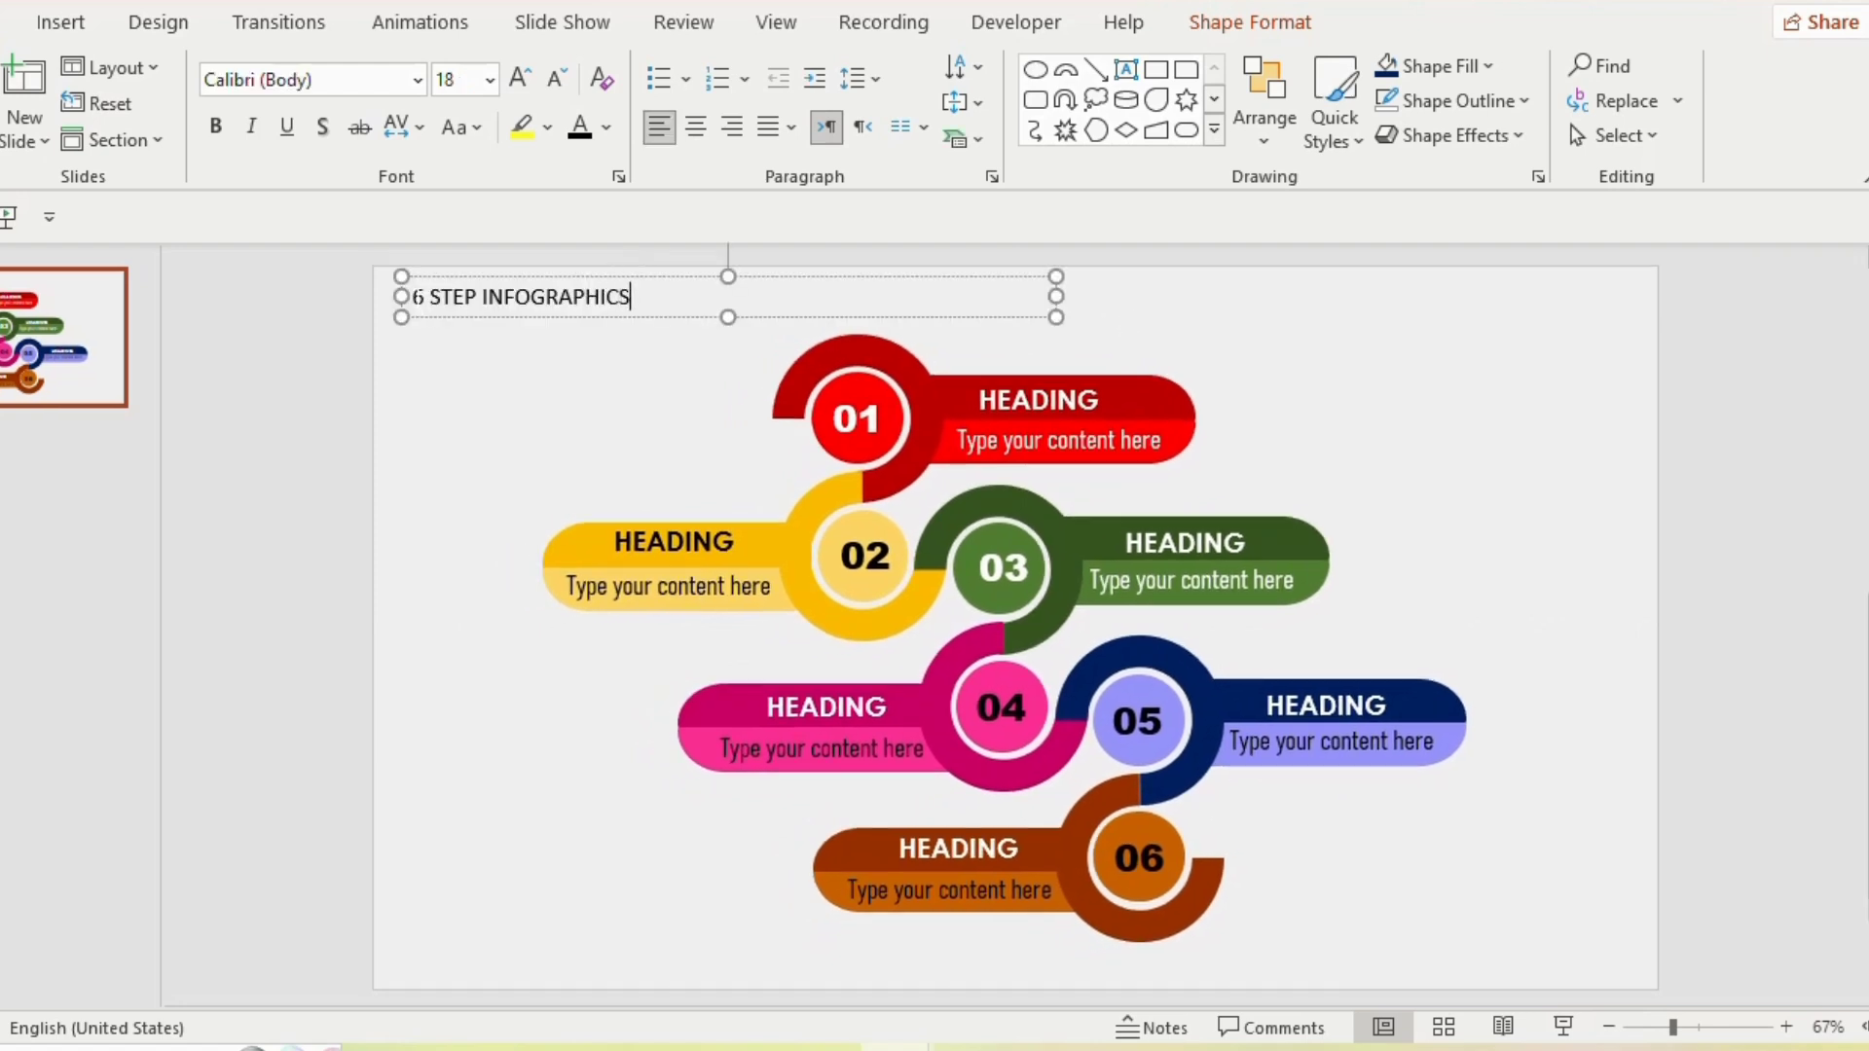
# Make the 6 STEP INFOGRAPHICS title bold Arial Black with an outer drop shadow.
pyautogui.hotkey('ctrl', 'a')
pyautogui.click(214, 128)
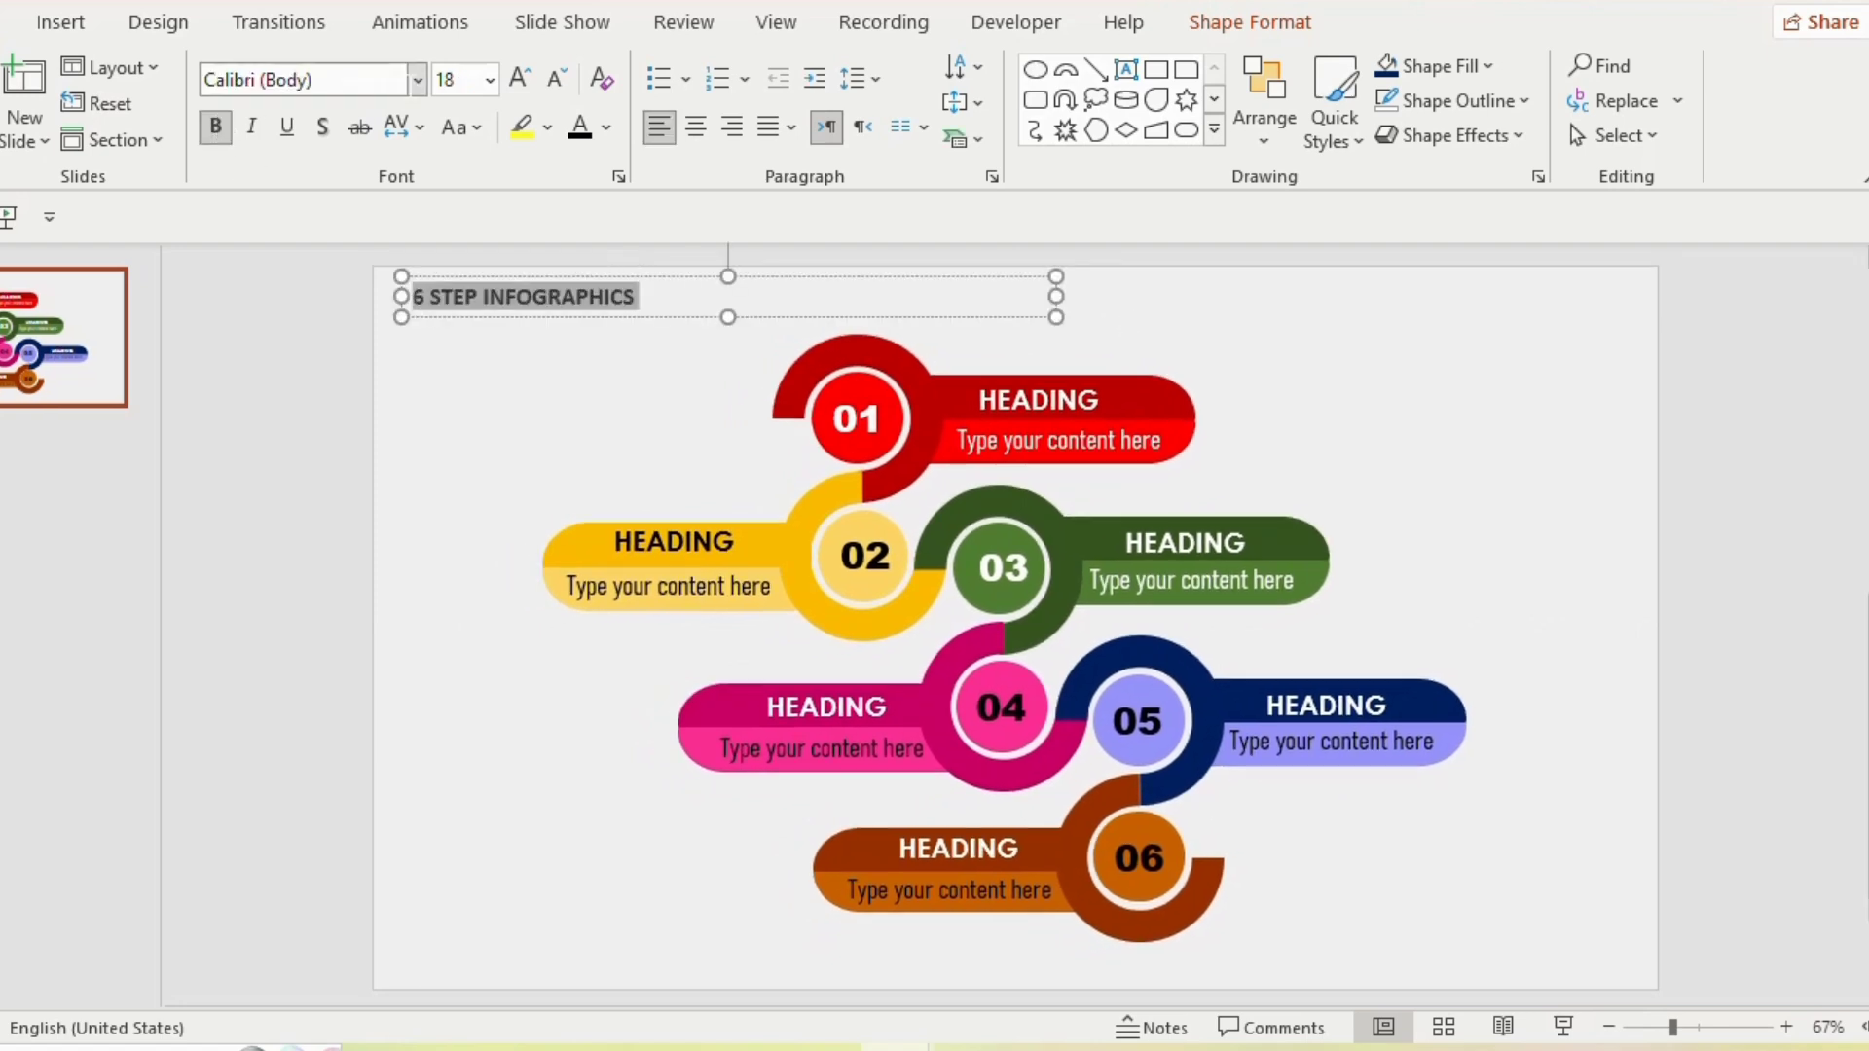
pyautogui.click(418, 80)
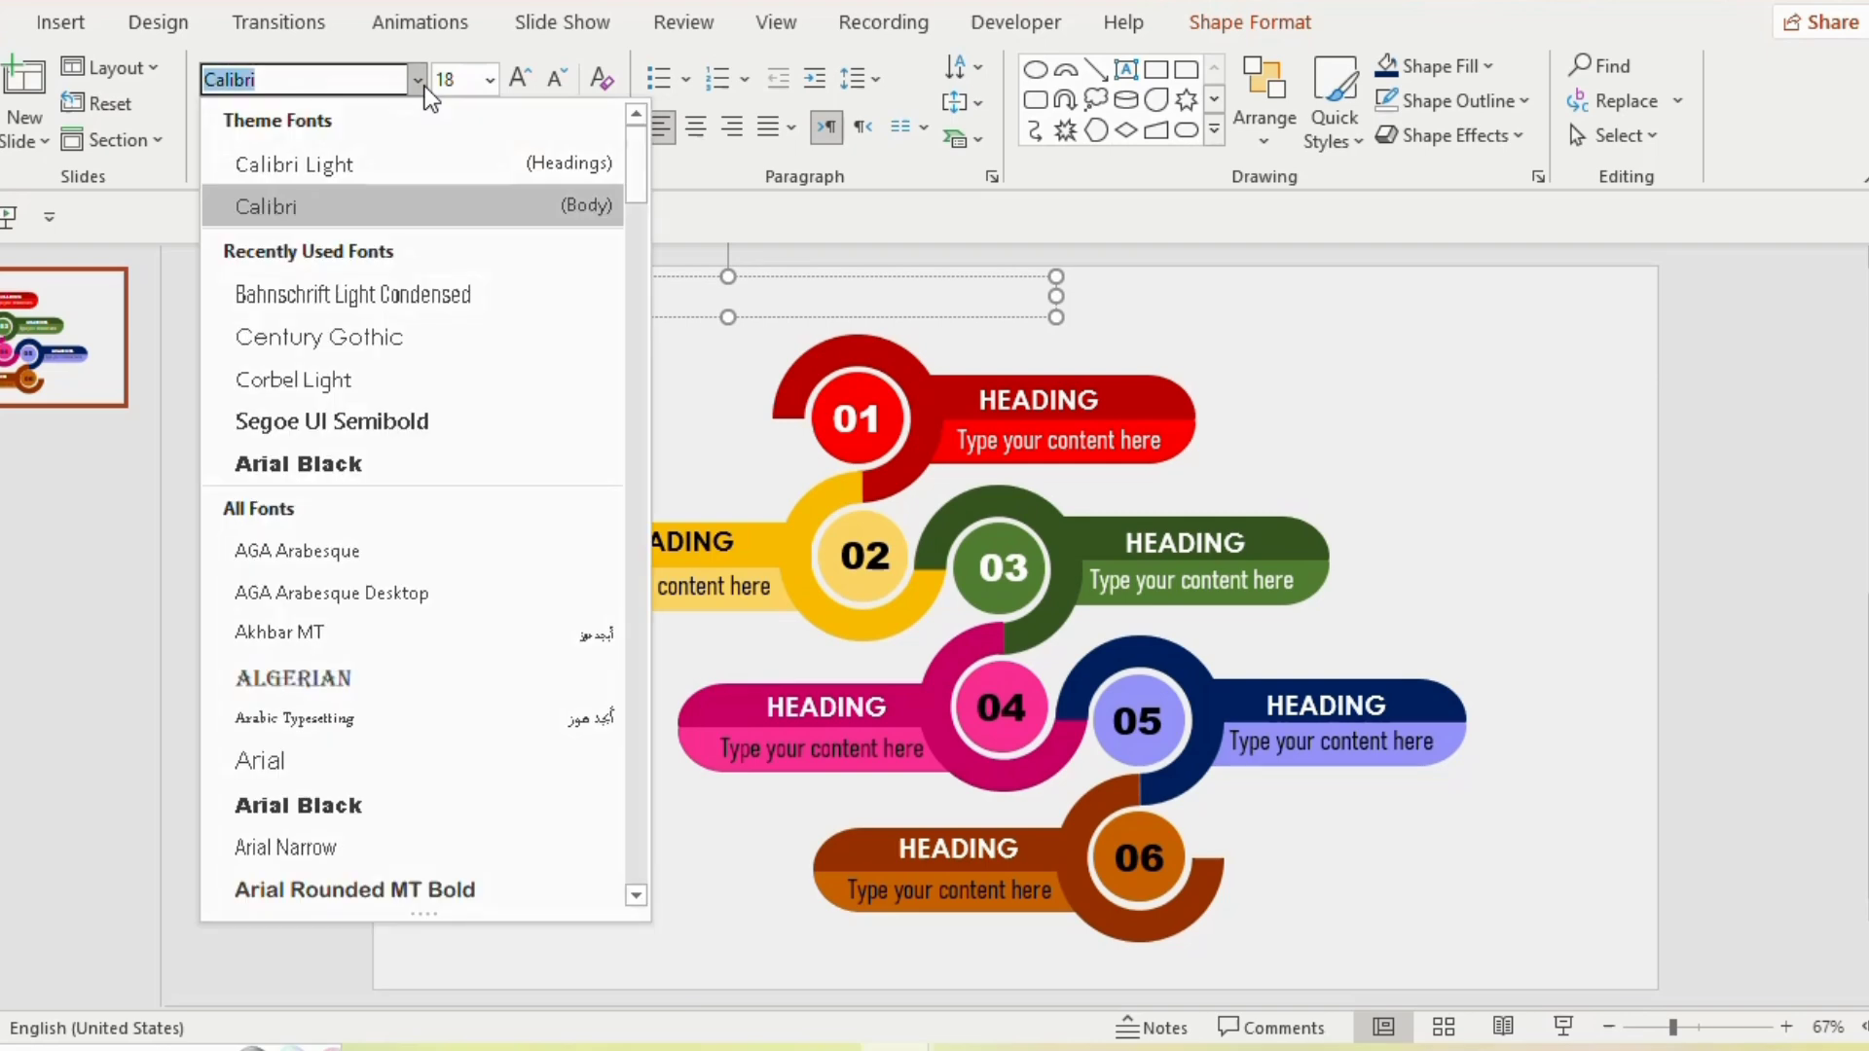
pyautogui.click(359, 463)
pyautogui.click(1453, 134)
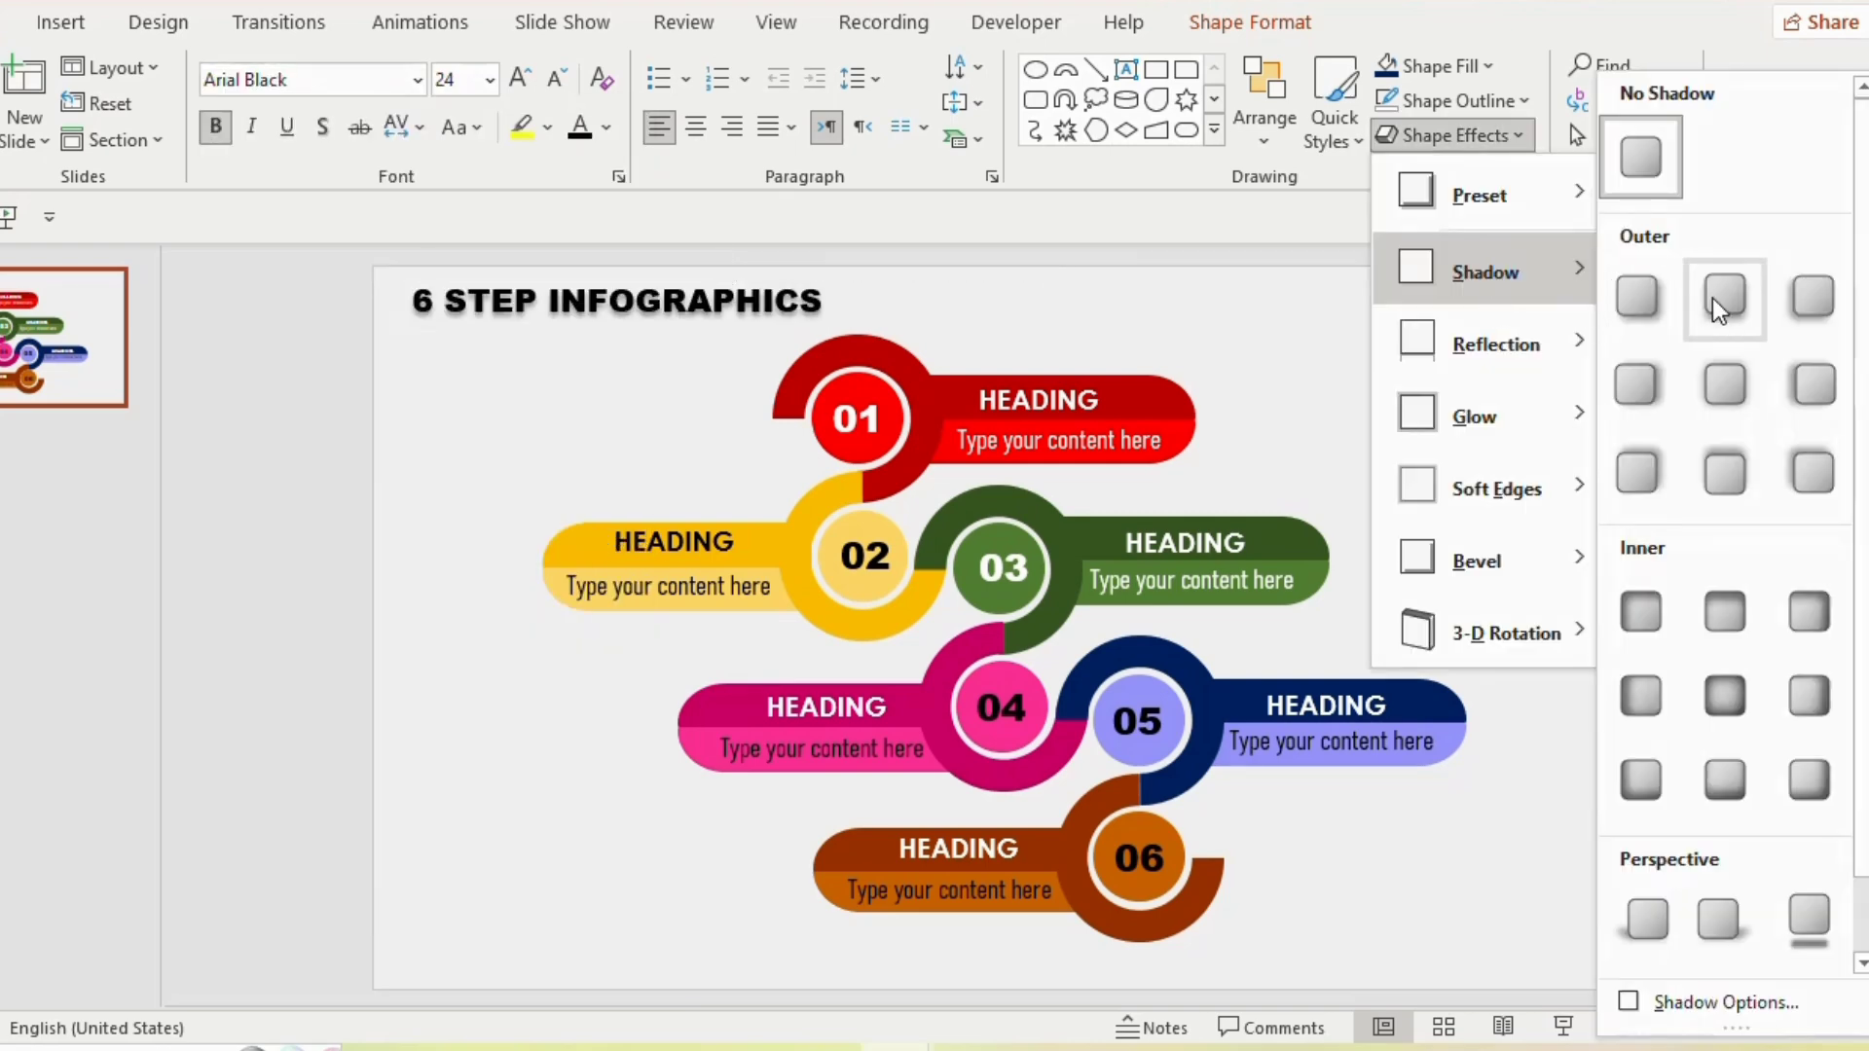
pyautogui.click(1718, 476)
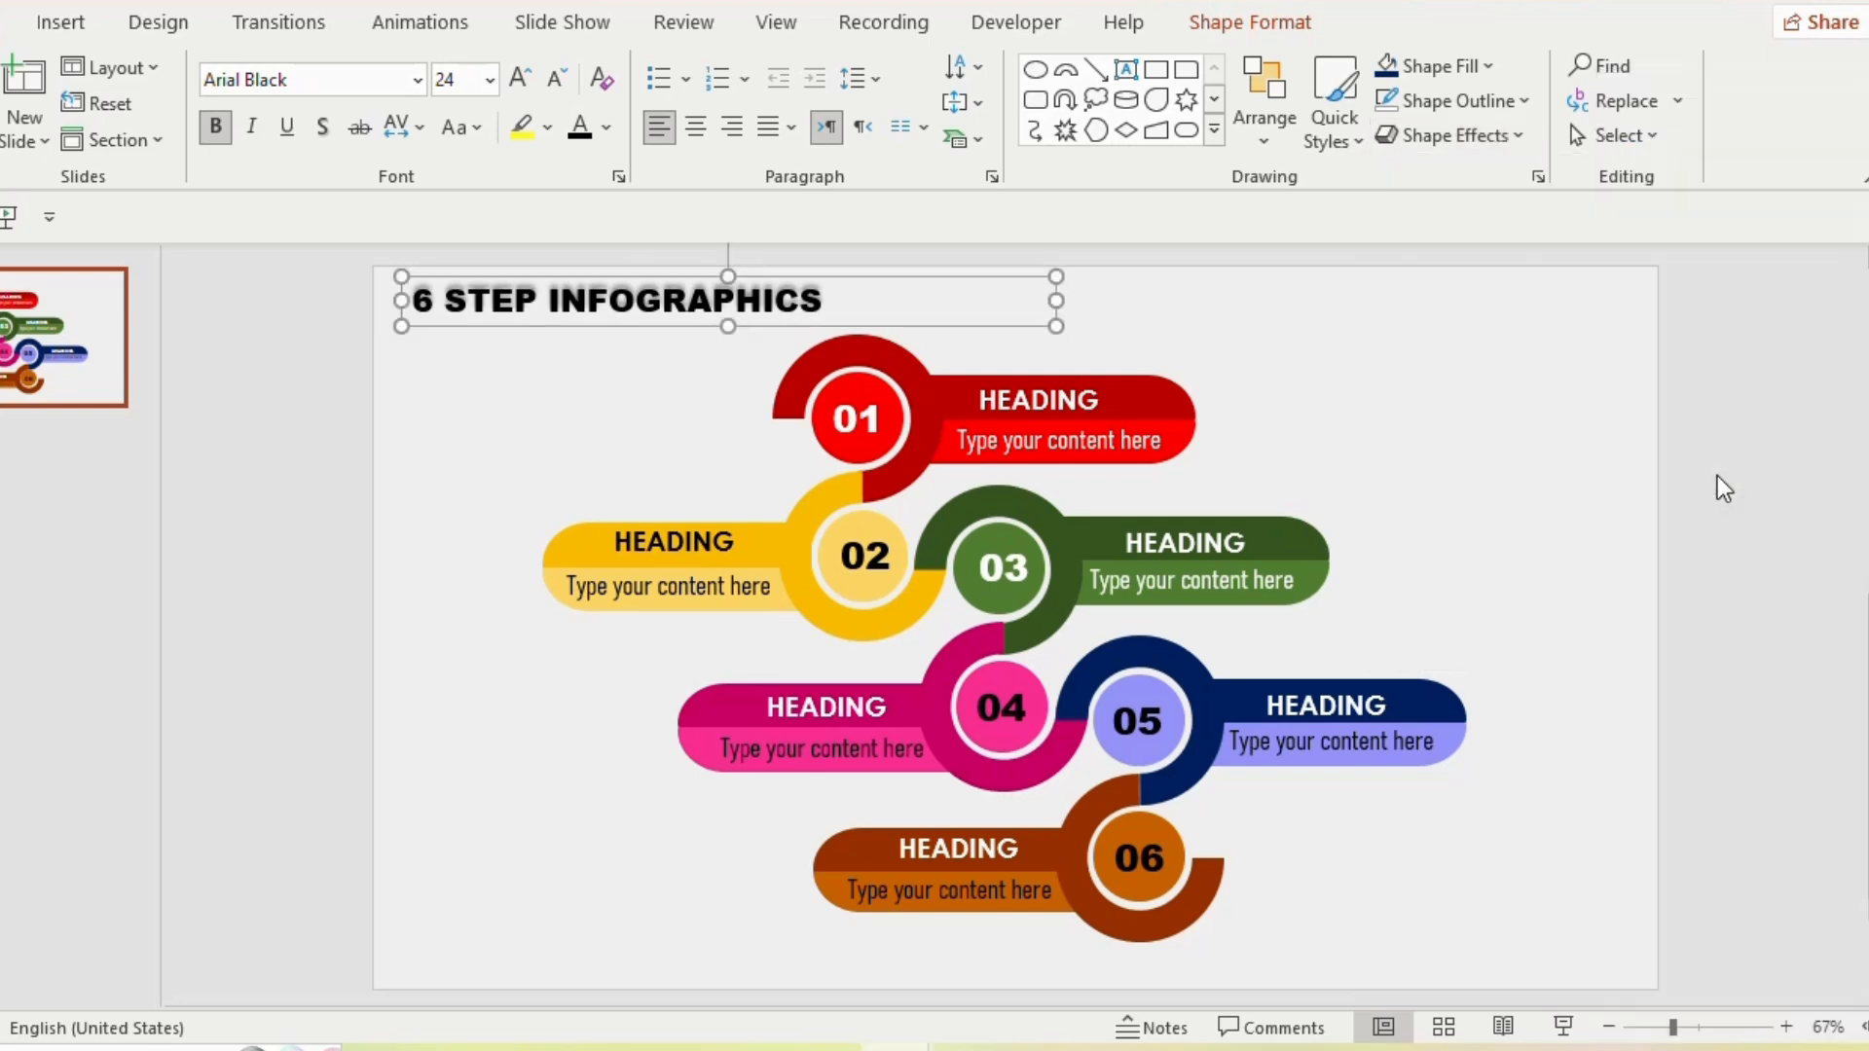
pyautogui.click(1167, 321)
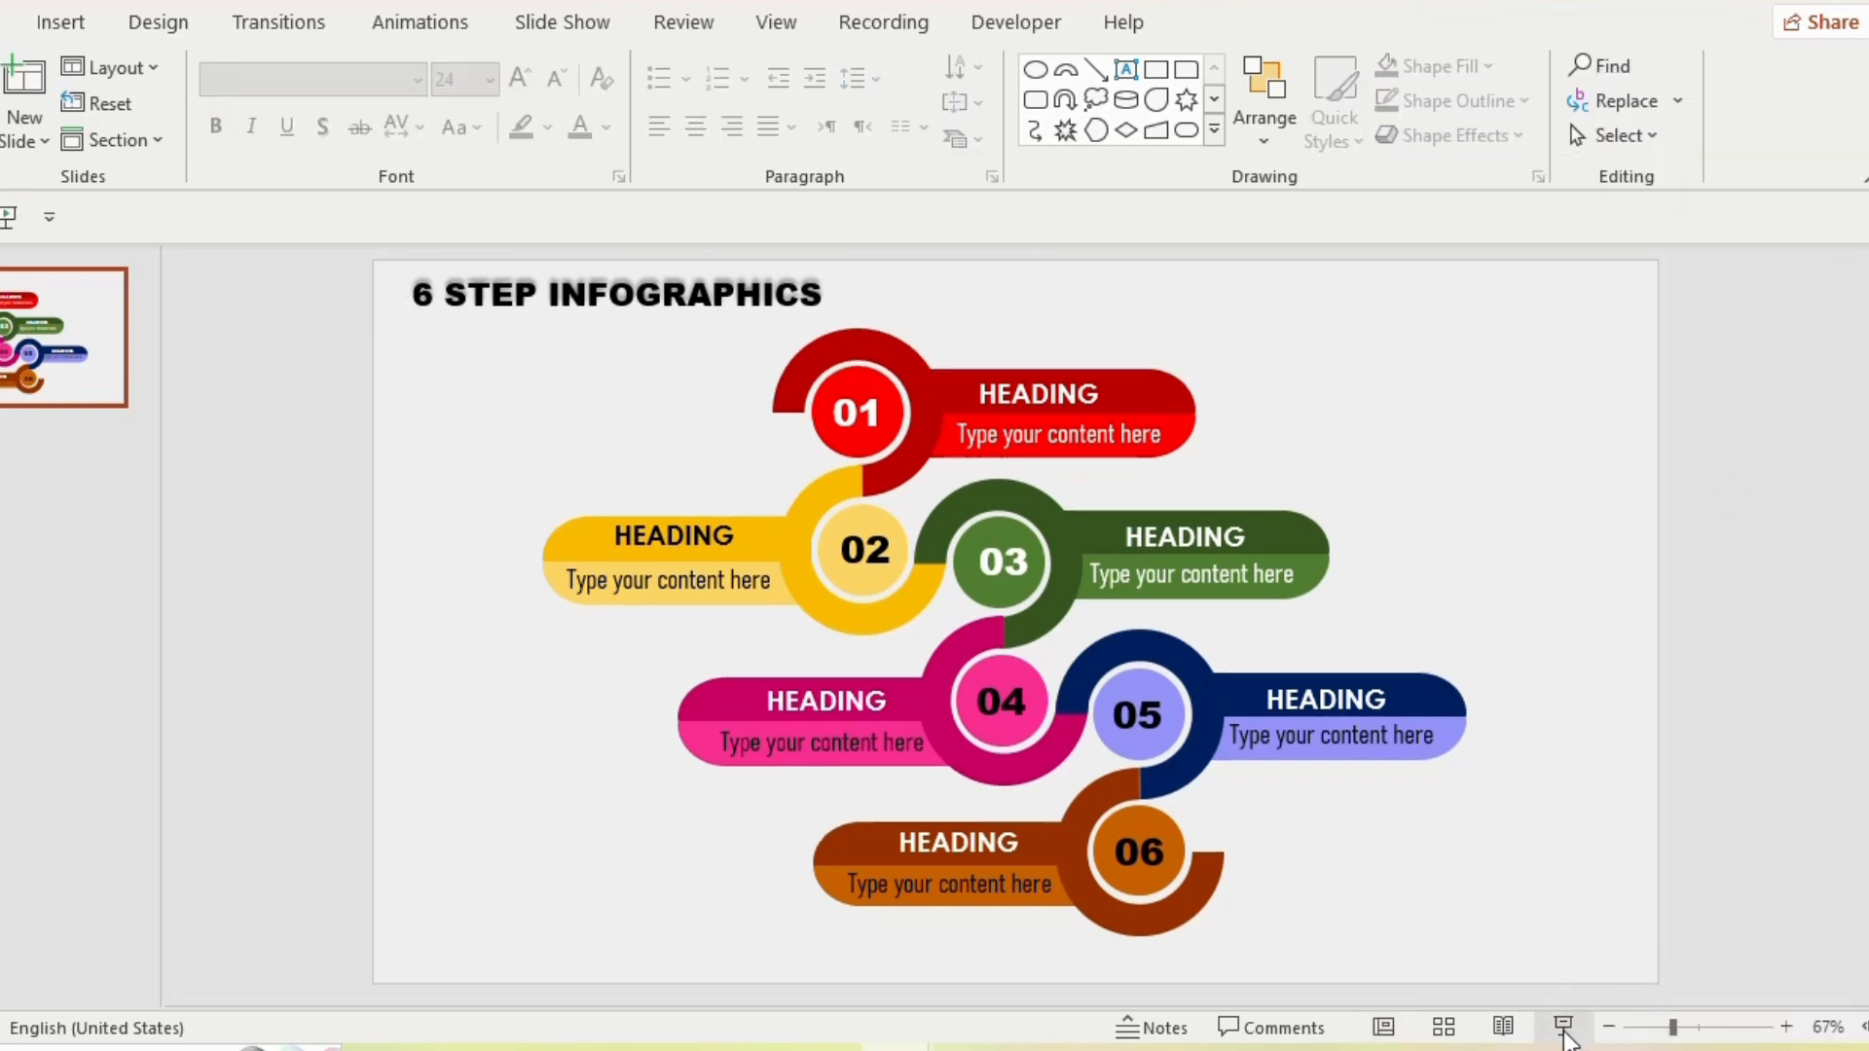
# Start the slide show to display the finished six-step infographic full screen.
pyautogui.click(1562, 1028)
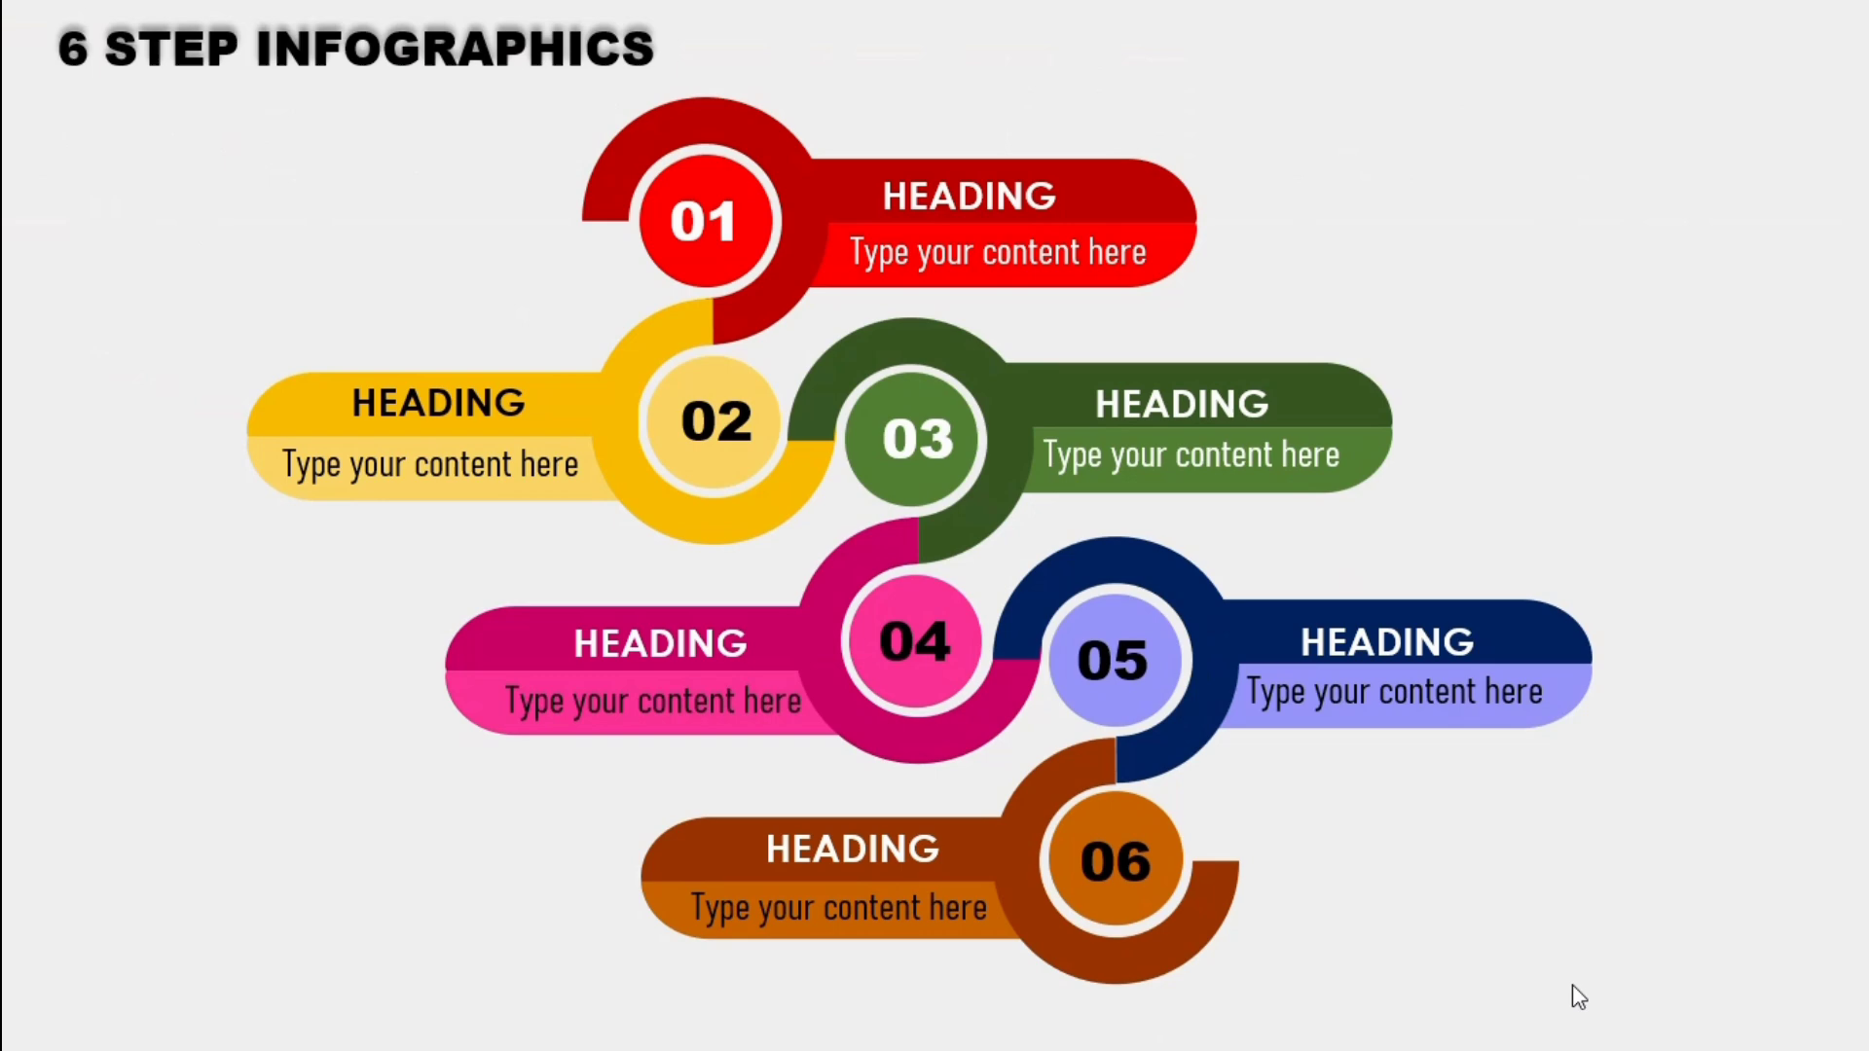